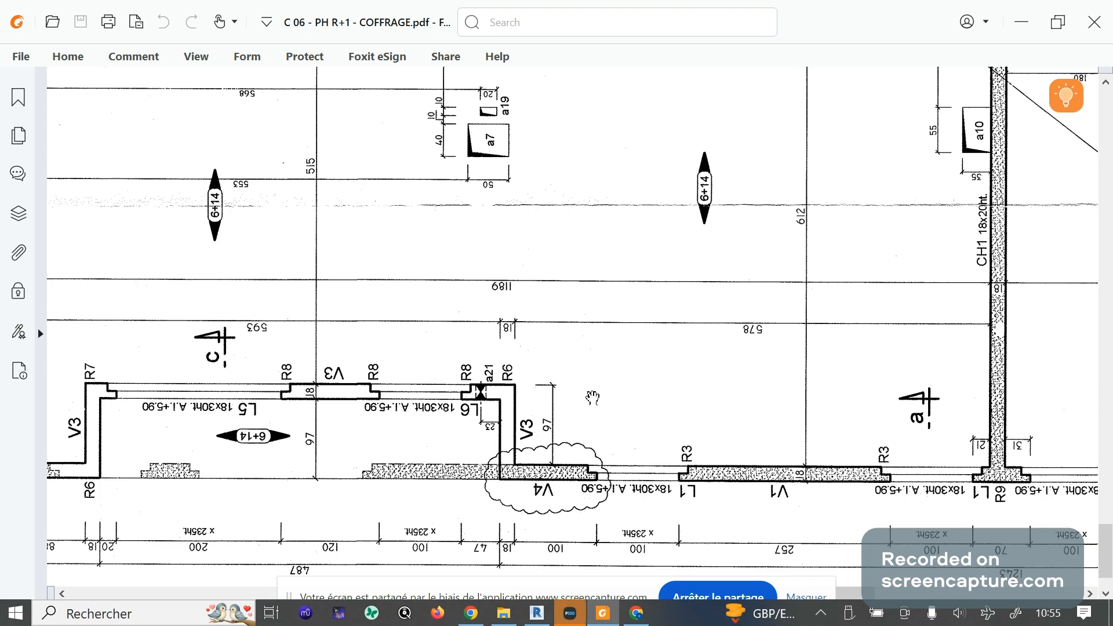
# Examine the window openings, lintels and dimensions along the façades on the R+1 formwork plan
pyautogui.moveTo(580, 394); pyautogui.dragTo(330, 311)
pyautogui.moveTo(781, 365)
pyautogui.mouseDown()
pyautogui.moveTo(752, 377)
pyautogui.moveTo(713, 360)
pyautogui.moveTo(794, 373)
pyautogui.mouseUp()
pyautogui.moveTo(404, 414); pyautogui.dragTo(443, 406)
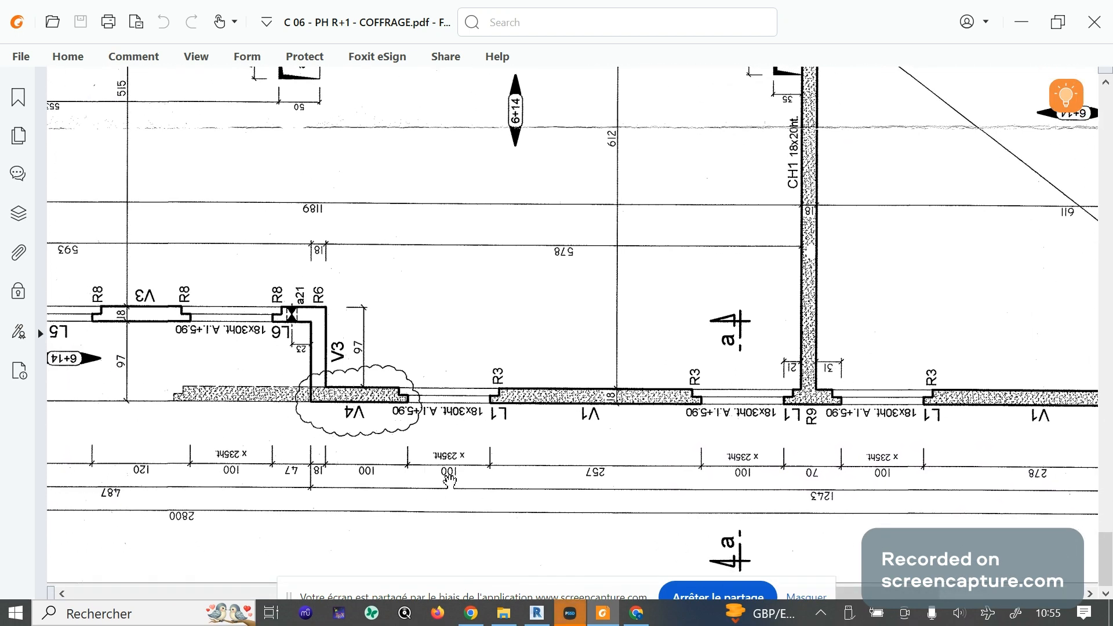
pyautogui.moveTo(562, 356); pyautogui.dragTo(911, 374)
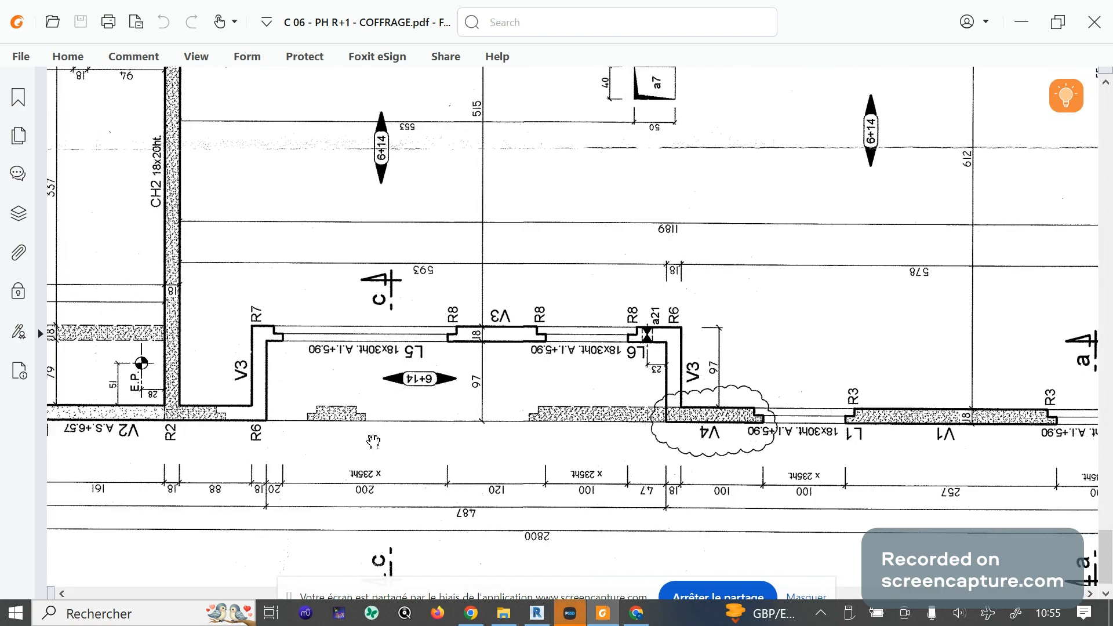
pyautogui.moveTo(411, 390); pyautogui.dragTo(783, 388)
pyautogui.moveTo(351, 362); pyautogui.dragTo(418, 376)
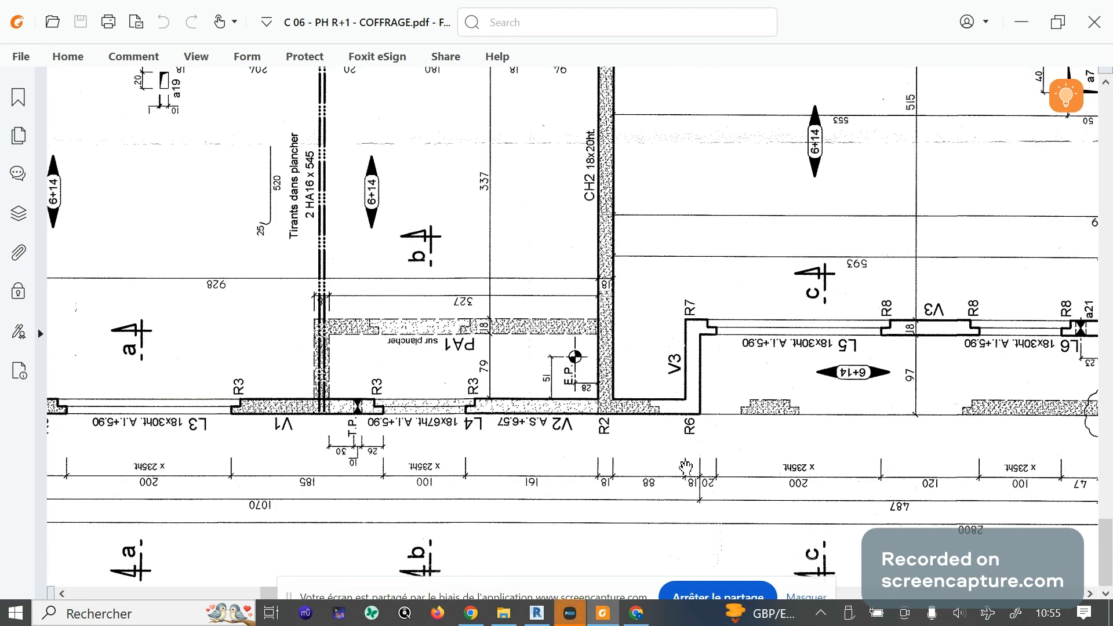
pyautogui.keyDown('ctrl'); pyautogui.scroll(-2, 692, 468); pyautogui.keyUp('ctrl')
pyautogui.scroll(2, 113, 342)
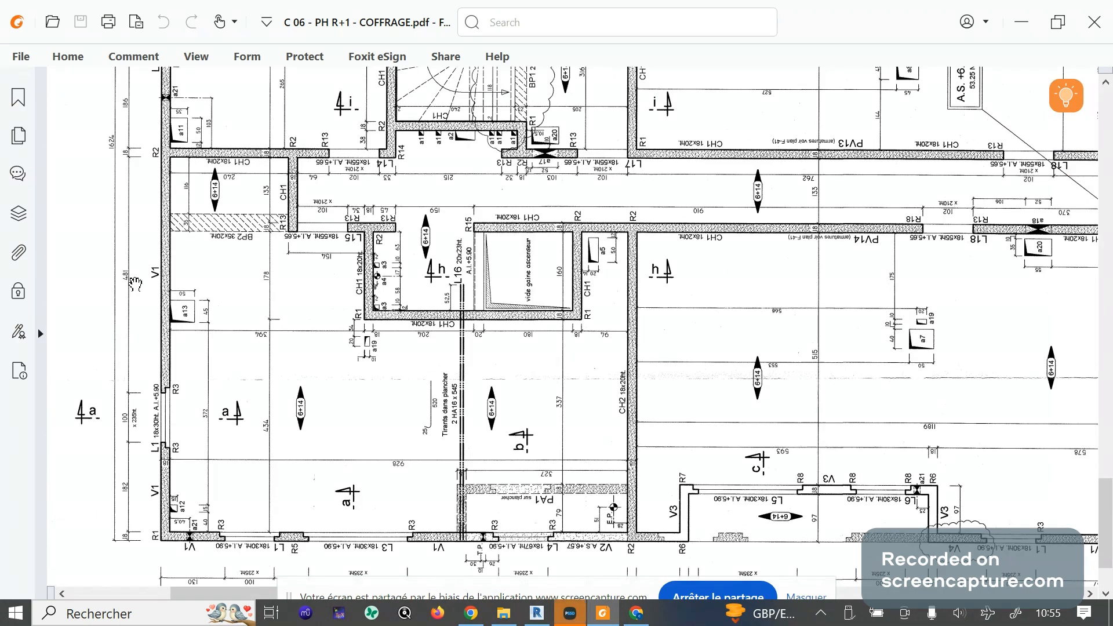
pyautogui.scroll(6, 116, 296)
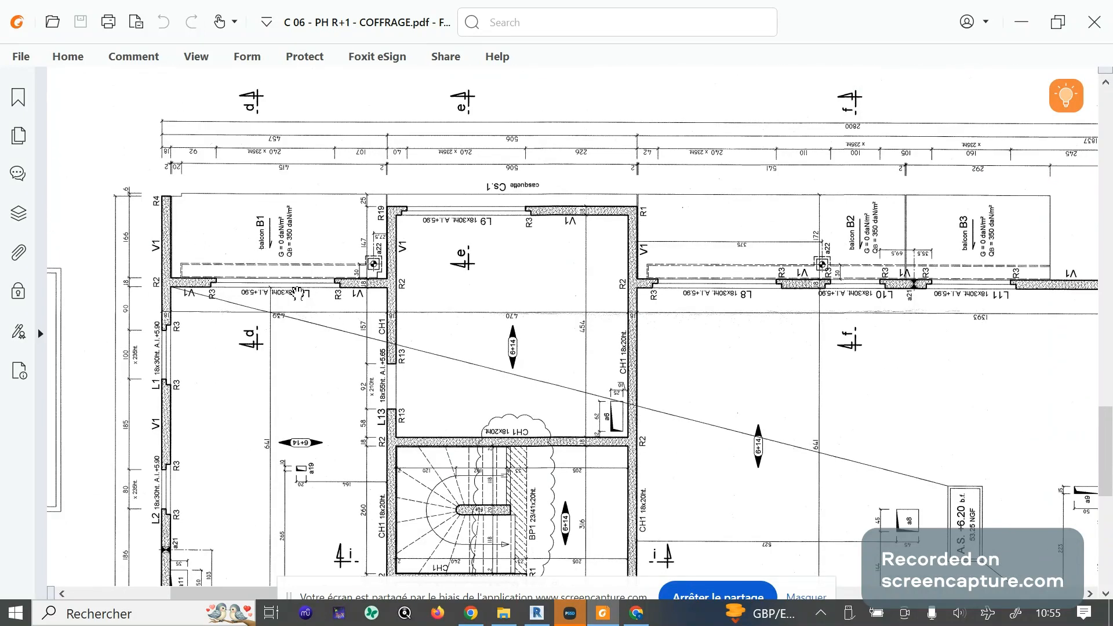
pyautogui.scroll(1, 428, 368)
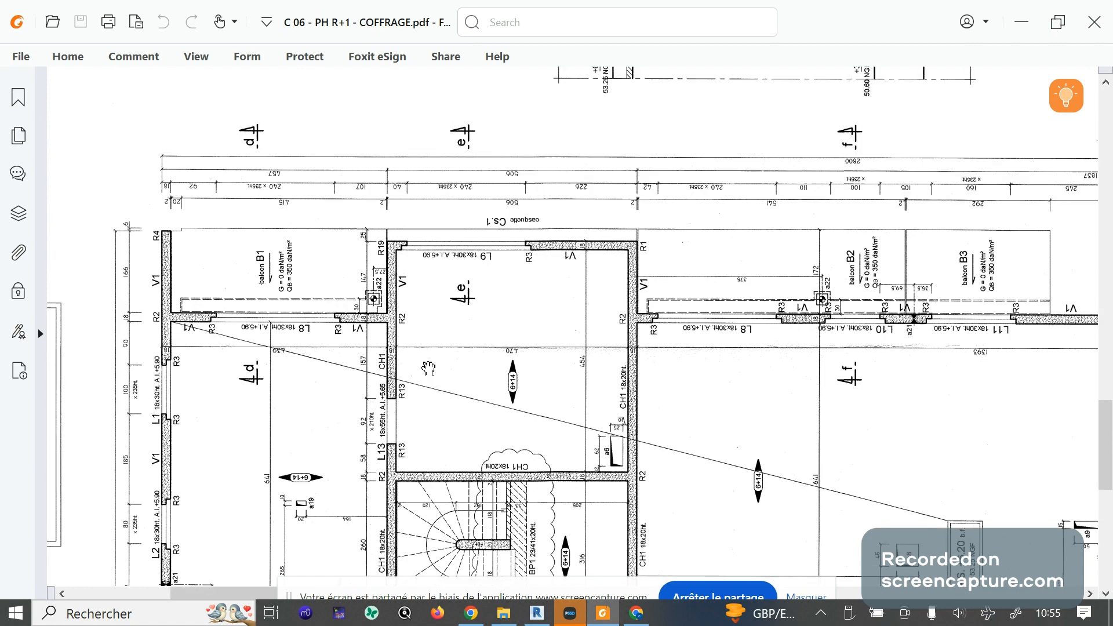
# Examine sections a-a and e-e for the opening heights, lintel and rebate details, and return to the floor plan
pyautogui.scroll(10, 428, 368)
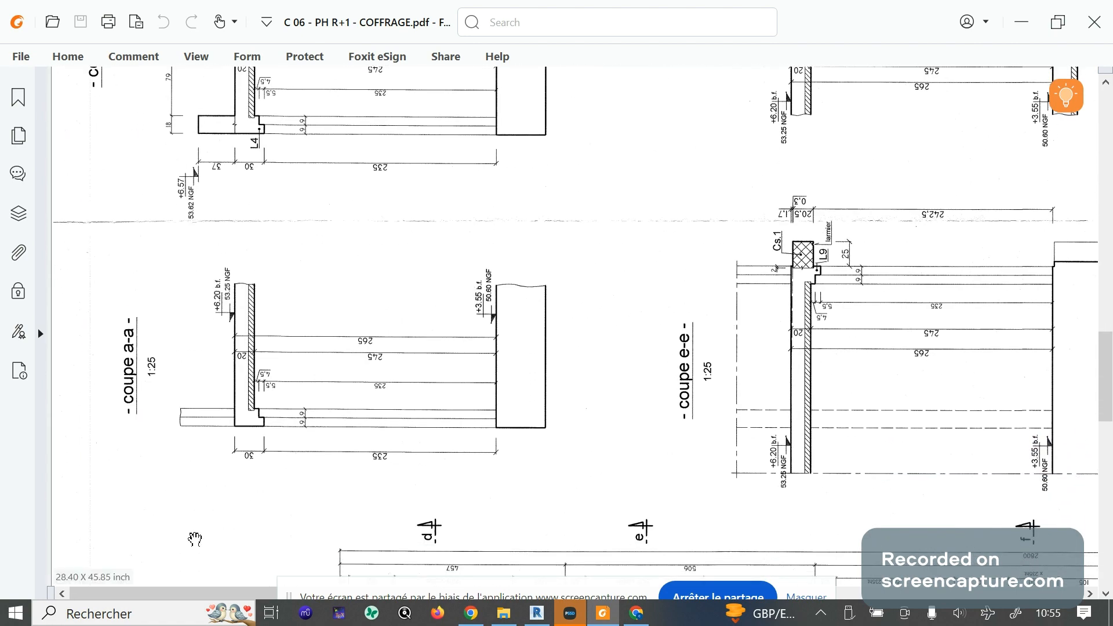
pyautogui.keyDown('ctrl'); pyautogui.scroll(3, 216, 509); pyautogui.keyUp('ctrl')
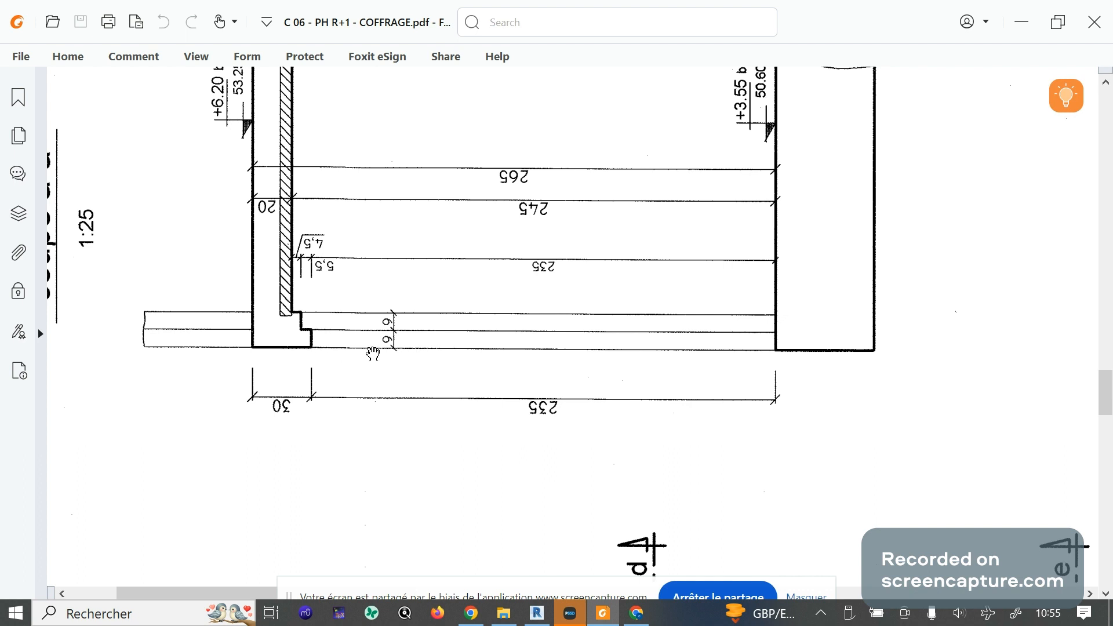
pyautogui.scroll(2, 387, 352)
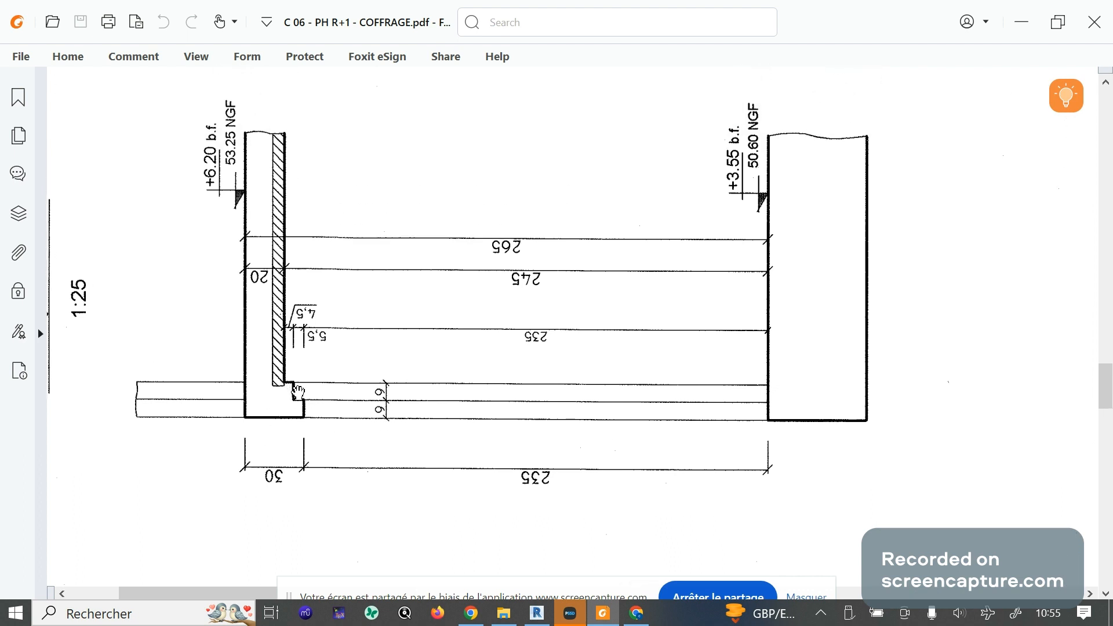
pyautogui.keyDown('ctrl'); pyautogui.scroll(-5, 478, 411); pyautogui.keyUp('ctrl')
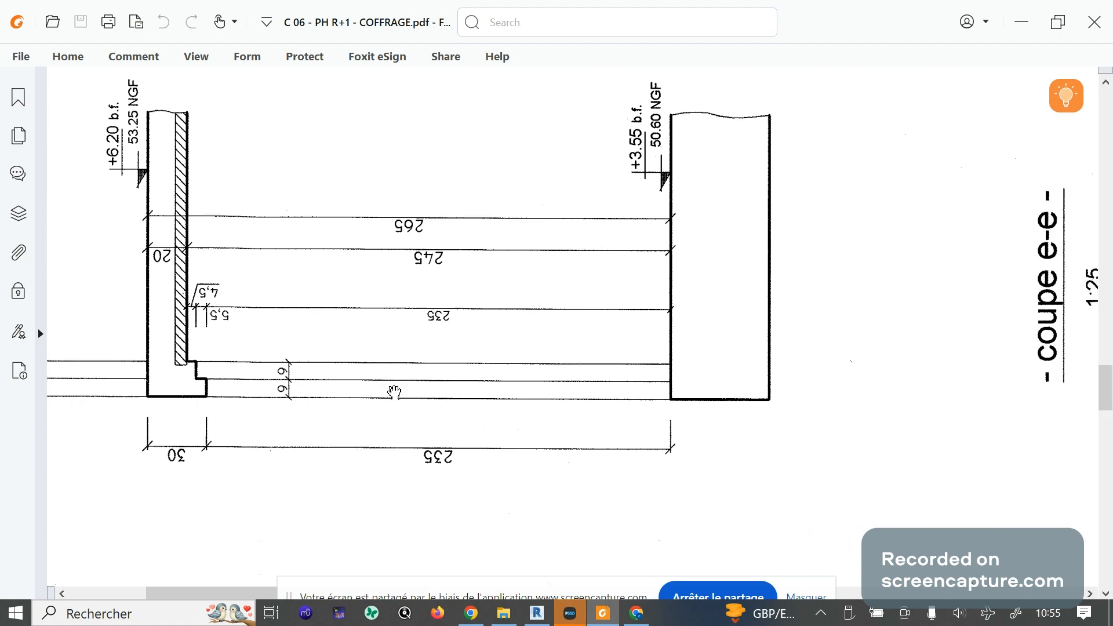
pyautogui.scroll(-15, 562, 290)
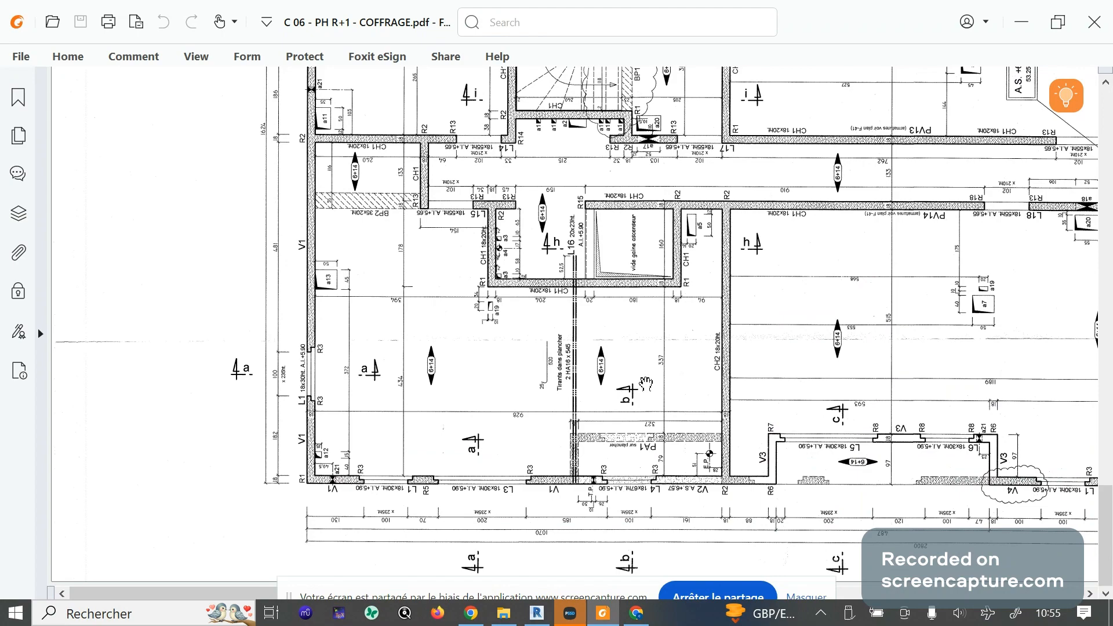
pyautogui.scroll(15, 645, 383)
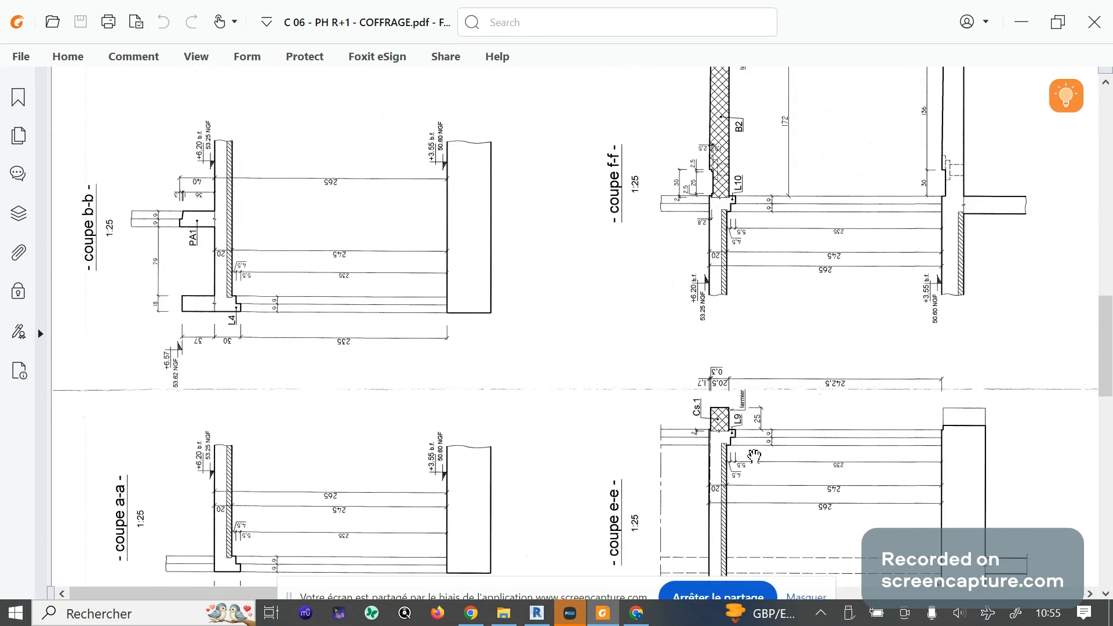
pyautogui.keyDown('ctrl'); pyautogui.scroll(3, 750, 452); pyautogui.keyUp('ctrl')
pyautogui.keyDown('ctrl'); pyautogui.scroll(1, 690, 394); pyautogui.keyUp('ctrl')
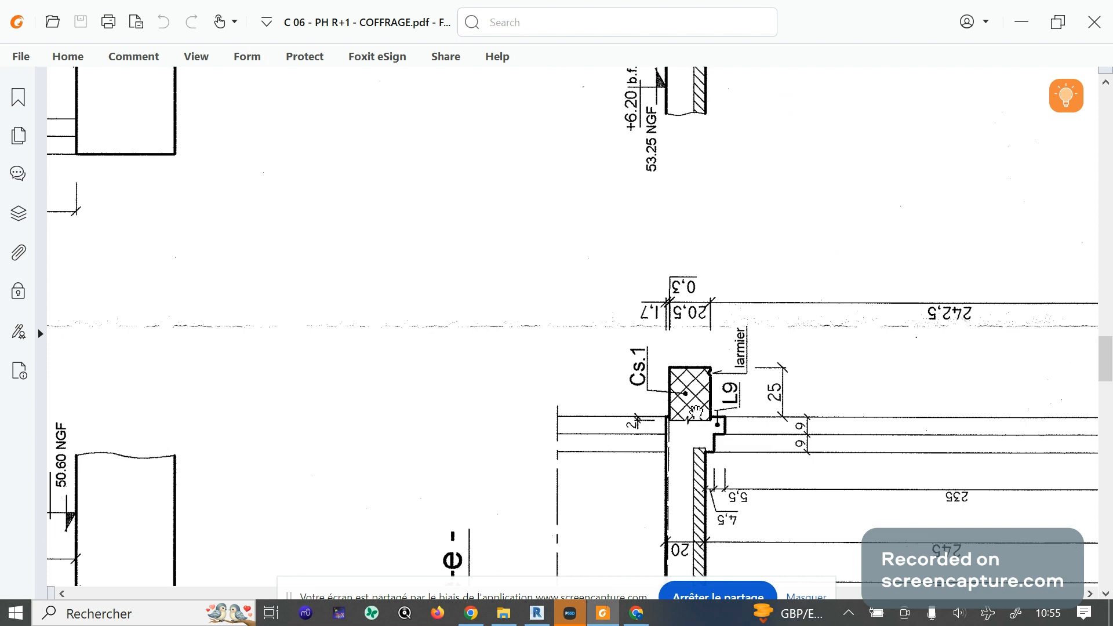
pyautogui.keyDown('ctrl'); pyautogui.scroll(-4, 693, 418); pyautogui.keyUp('ctrl')
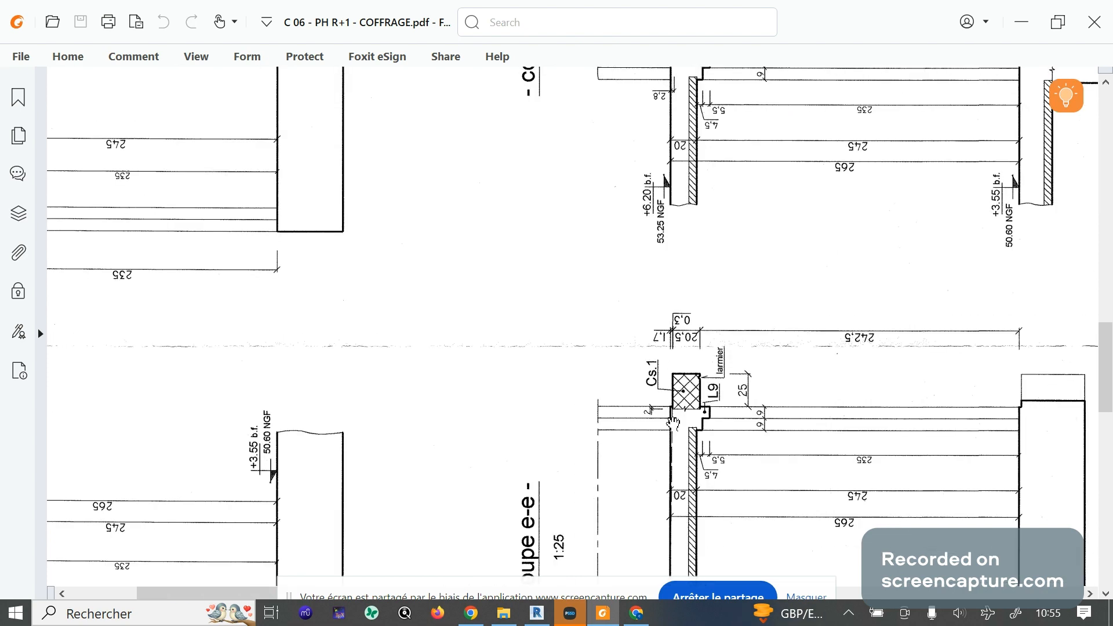
pyautogui.scroll(-8, 556, 290)
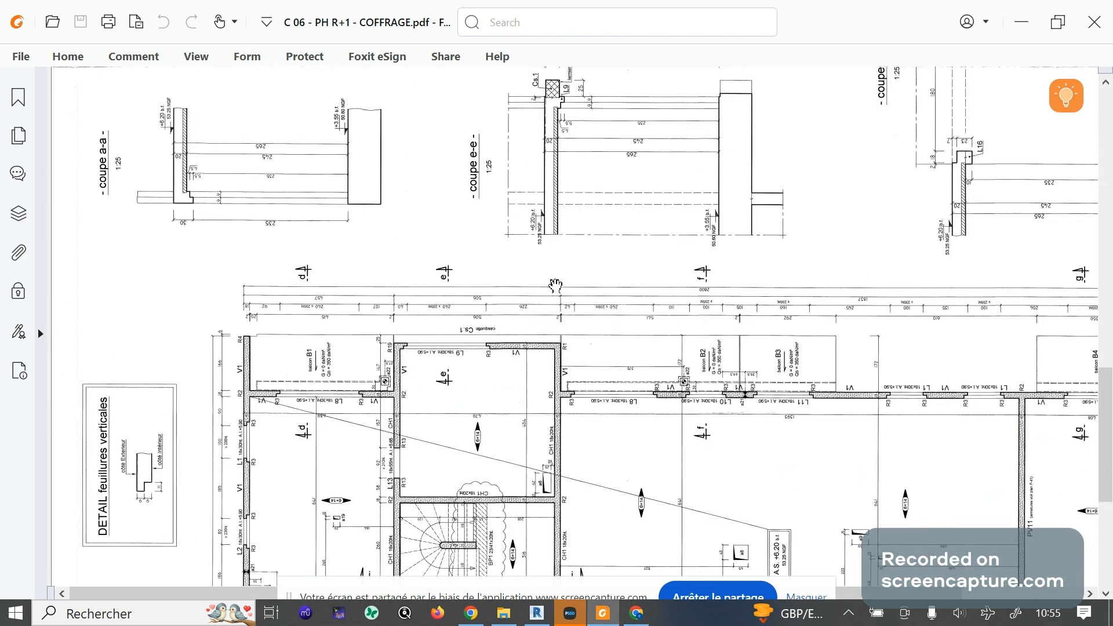
pyautogui.scroll(-3, 555, 307)
pyautogui.scroll(2, 531, 303)
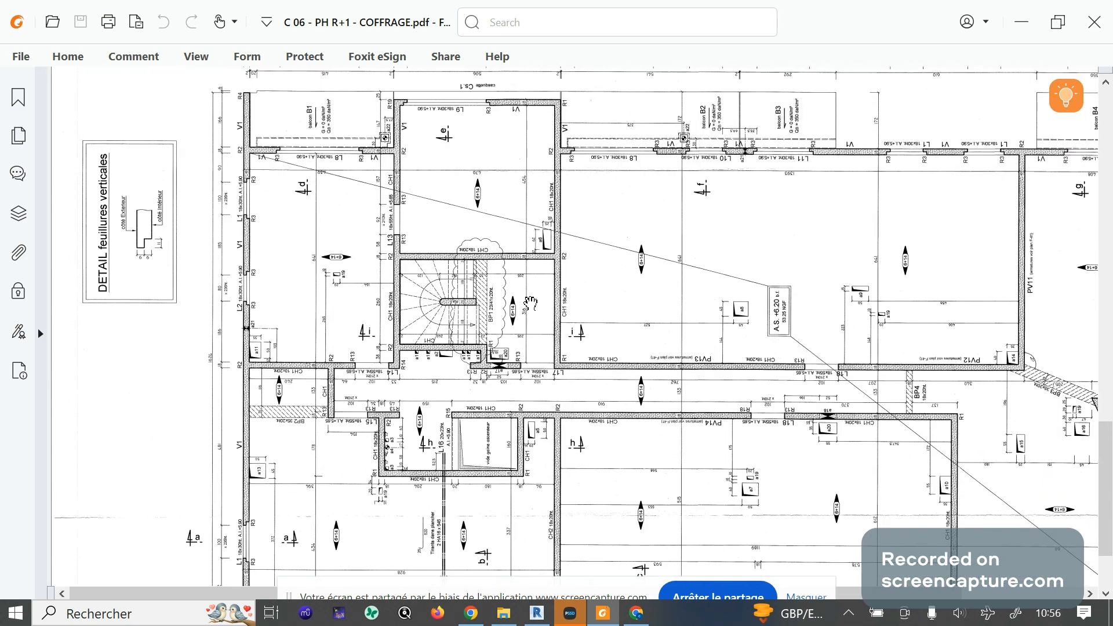
# Switch to Revit and inspect the modelled walls and balconies from several angles in the 3D CARTOUCHE view
pyautogui.hotkey('alt', 'Tab')
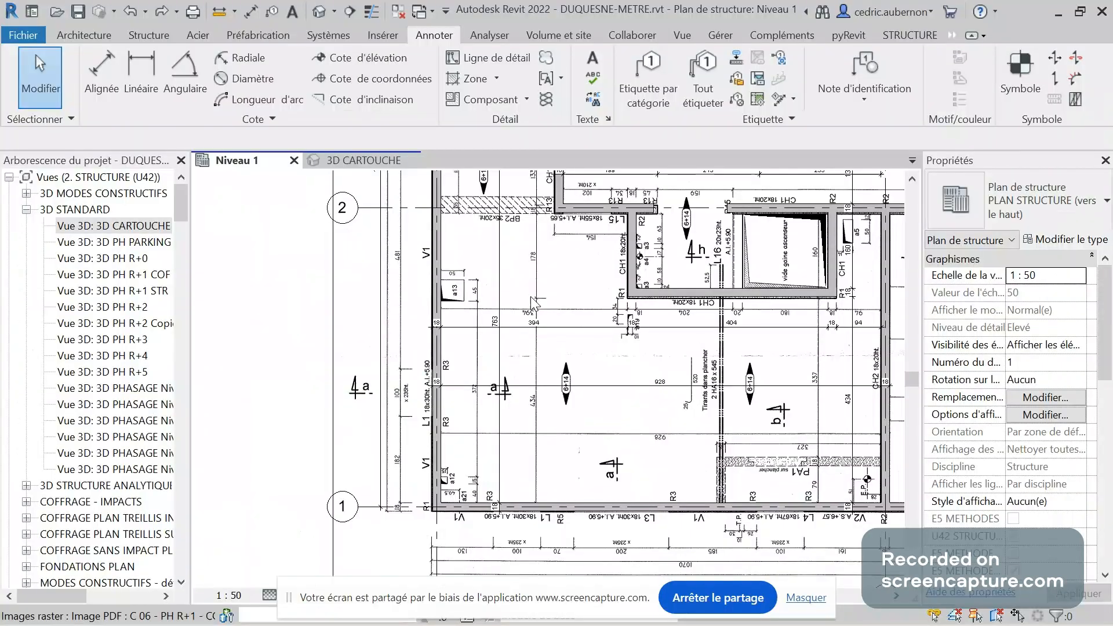
pyautogui.click(366, 162)
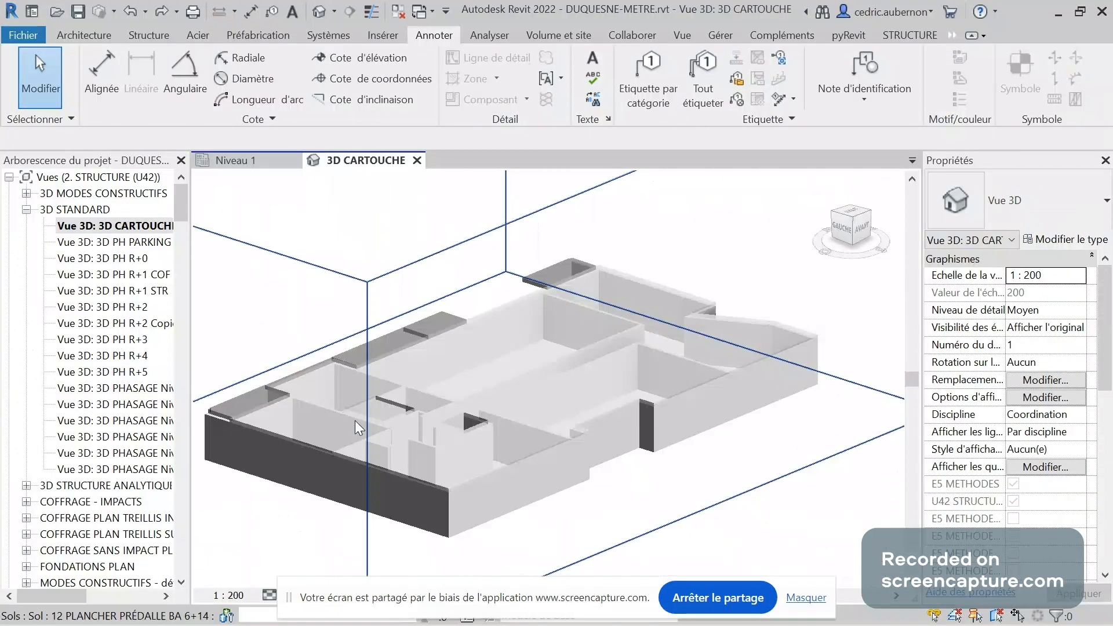
pyautogui.keyDown('shift'); pyautogui.moveTo(292, 524); pyautogui.dragTo(724, 362, button='middle'); pyautogui.keyUp('shift')
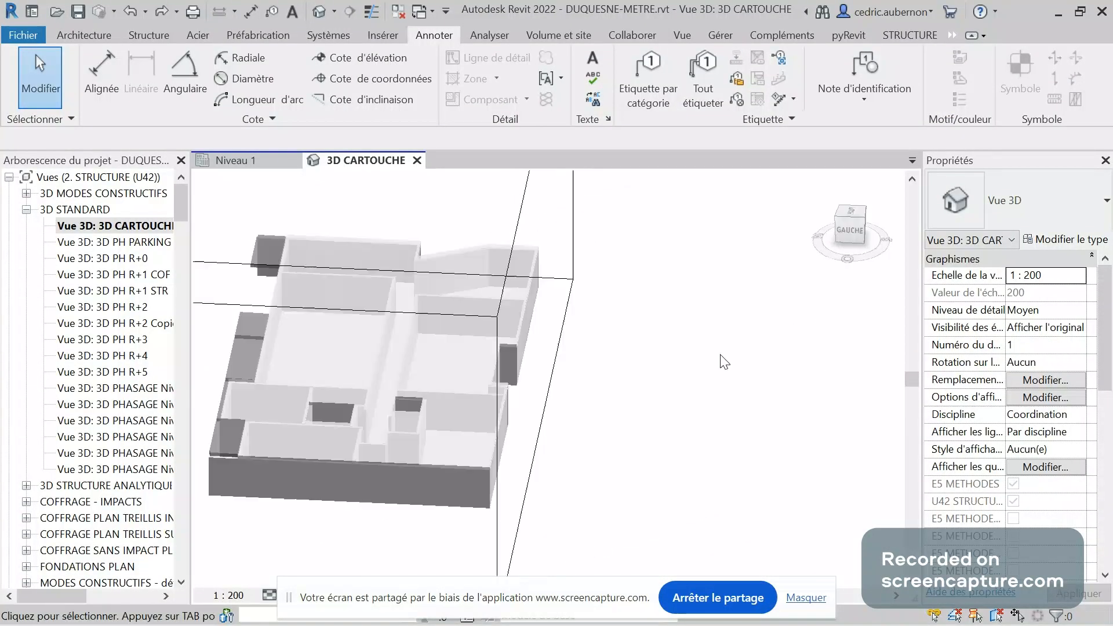
pyautogui.scroll(-2, 721, 354)
pyautogui.scroll(1, 343, 359)
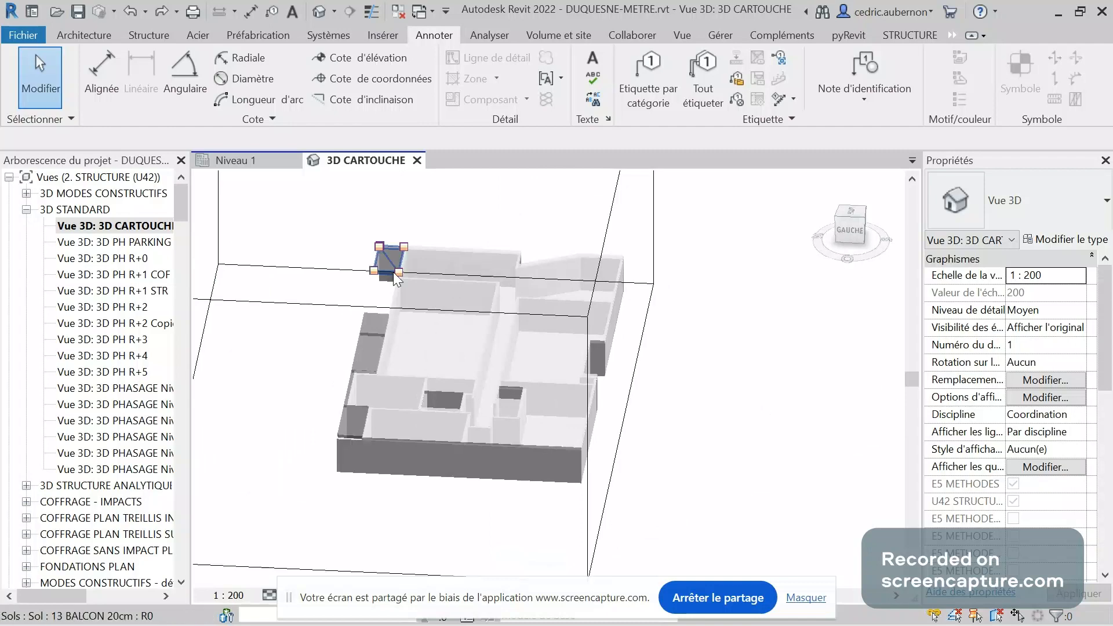
pyautogui.keyDown('shift'); pyautogui.moveTo(697, 429); pyautogui.dragTo(643, 430, button='middle'); pyautogui.keyUp('shift')
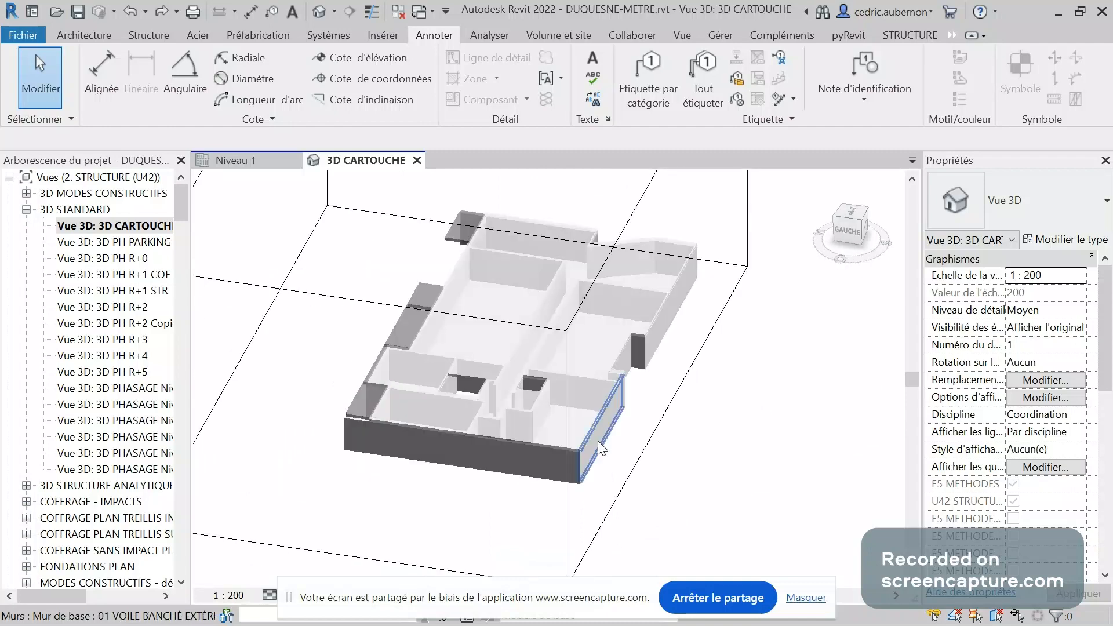
# Return to the Niveau 1 plan, start placing a window and view the available M_Fenêtre-Ouverture carrée types
pyautogui.click(243, 161)
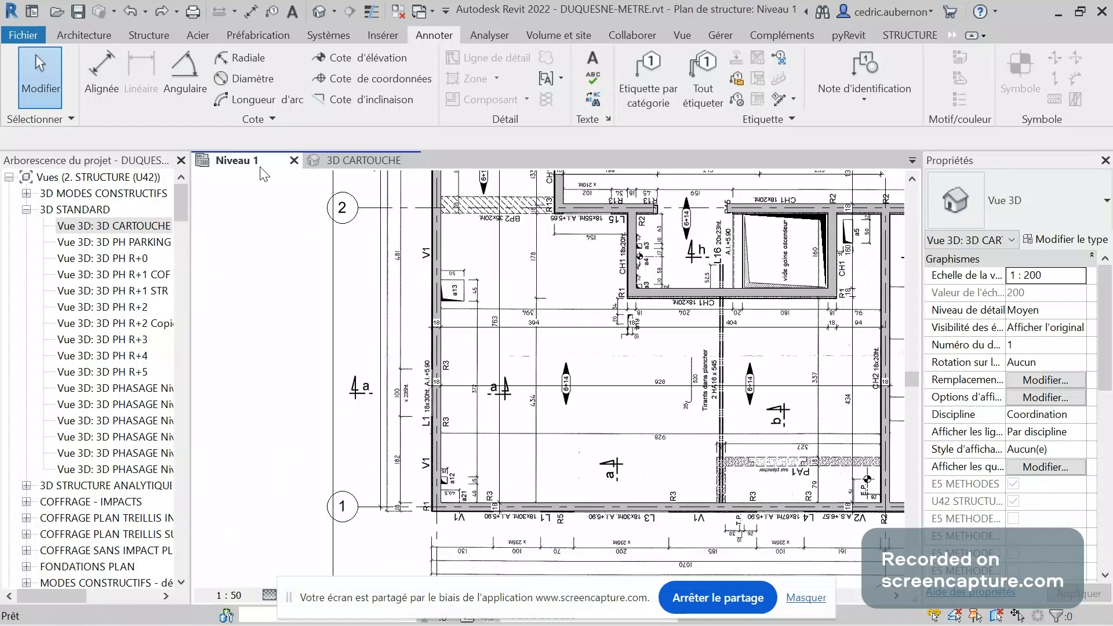
pyautogui.click(115, 36)
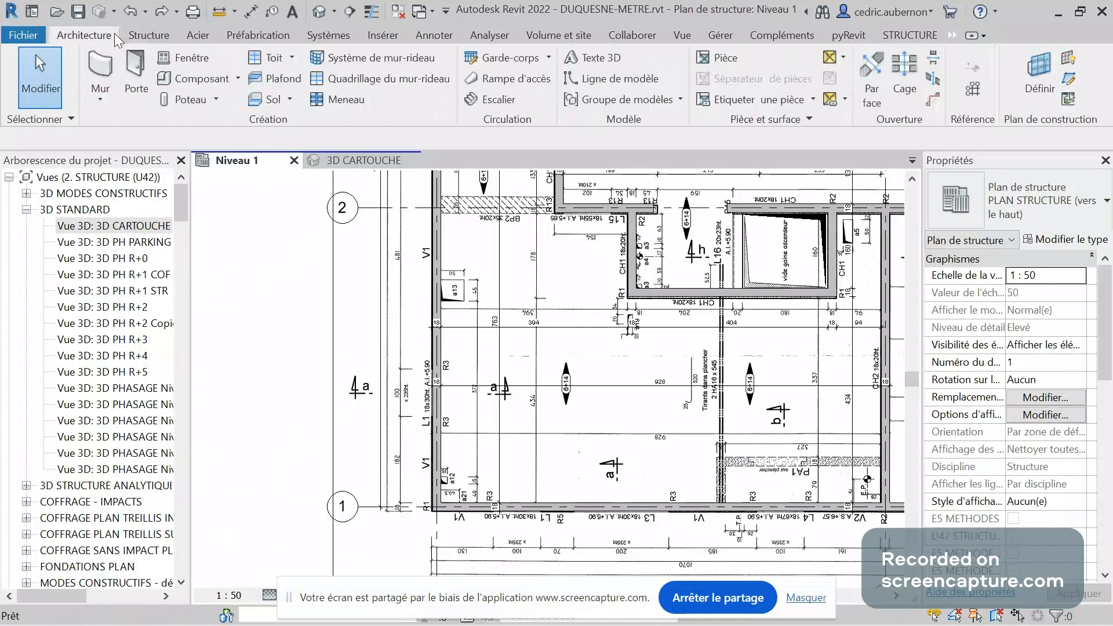
pyautogui.scroll(-1, 113, 33)
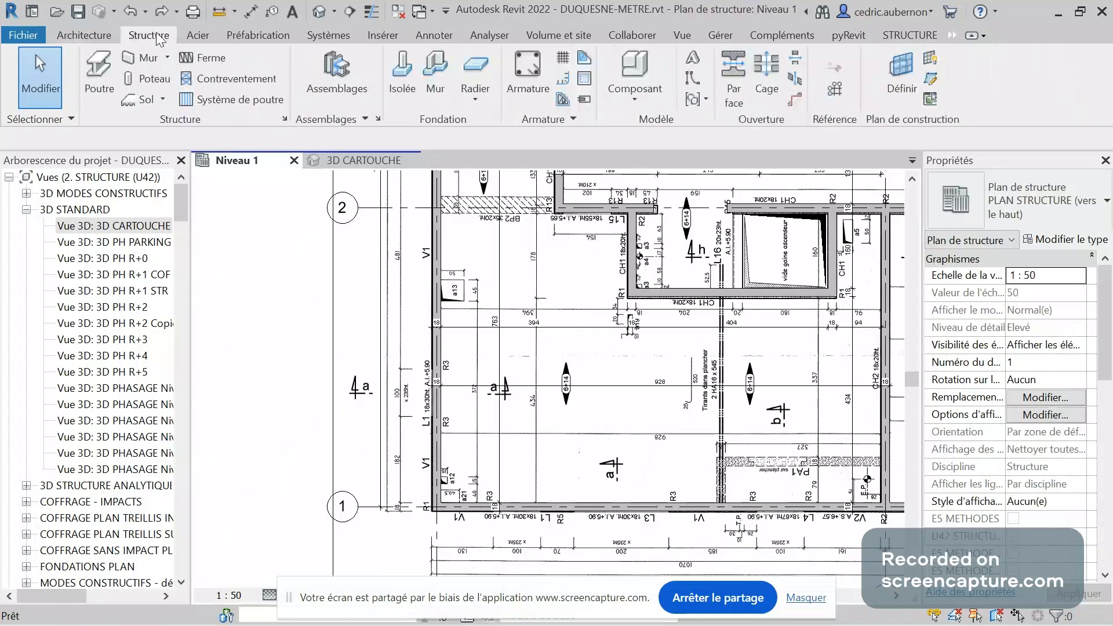
pyautogui.click(108, 33)
pyautogui.click(178, 55)
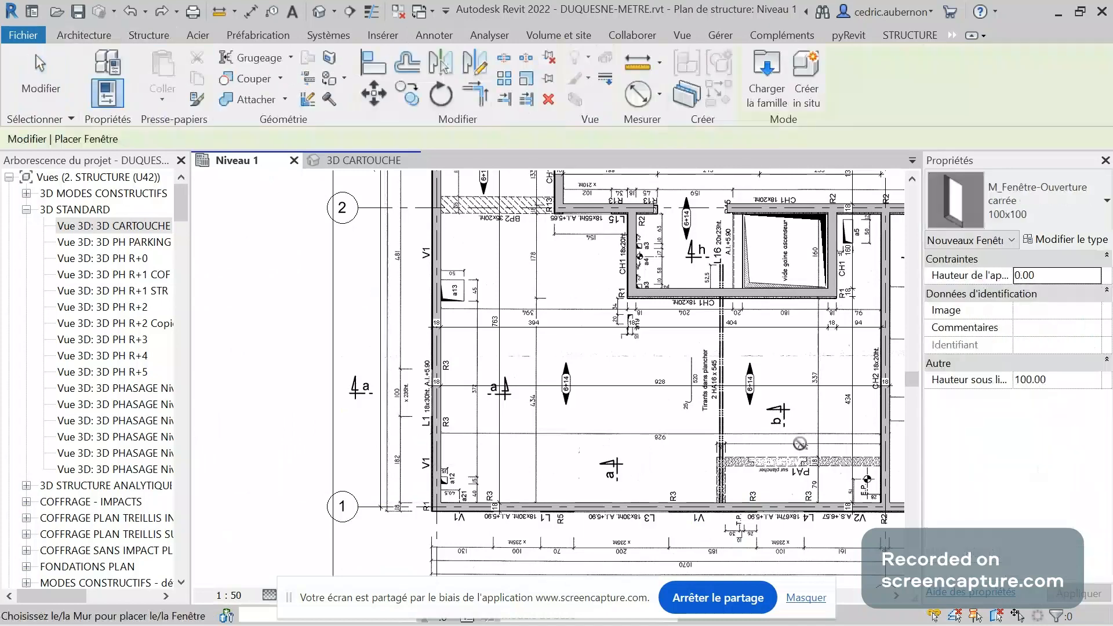
pyautogui.click(1045, 219)
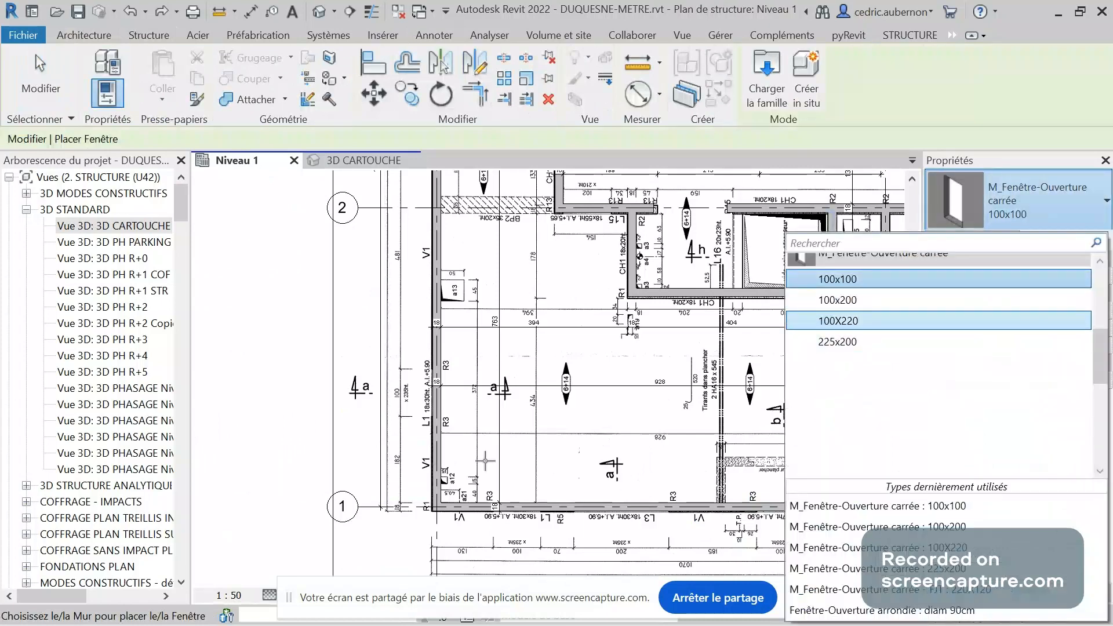
# Switch to the formwork PDF to check the dimensions of façade opening L1, and return to Revit
pyautogui.hotkey('alt', 'Tab')
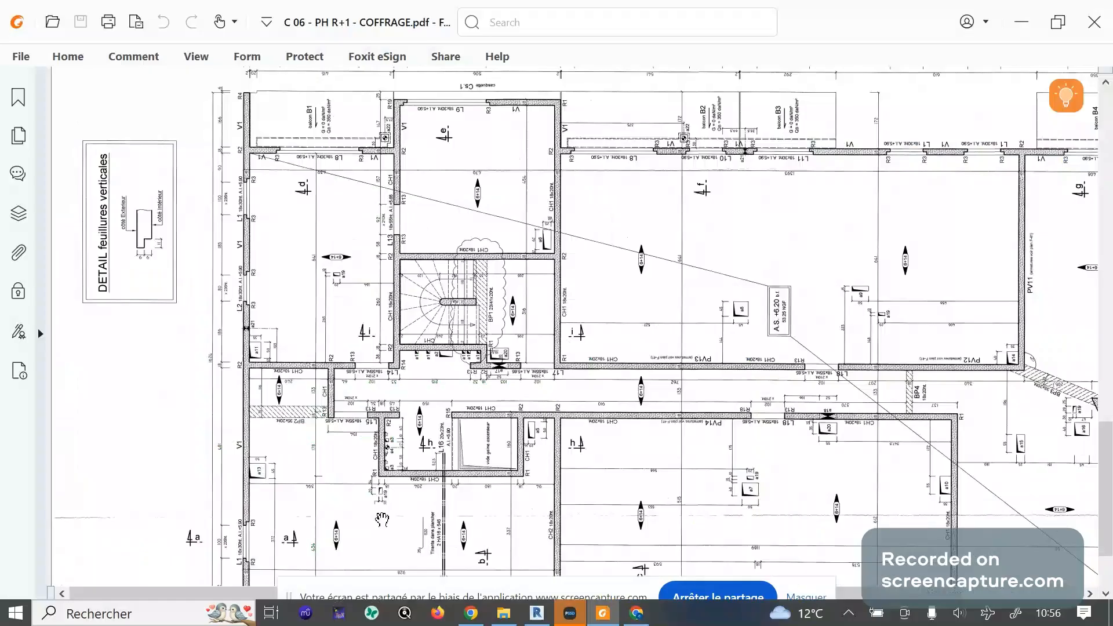
pyautogui.scroll(-3, 381, 519)
pyautogui.keyDown('ctrl'); pyautogui.scroll(3, 237, 515); pyautogui.keyUp('ctrl')
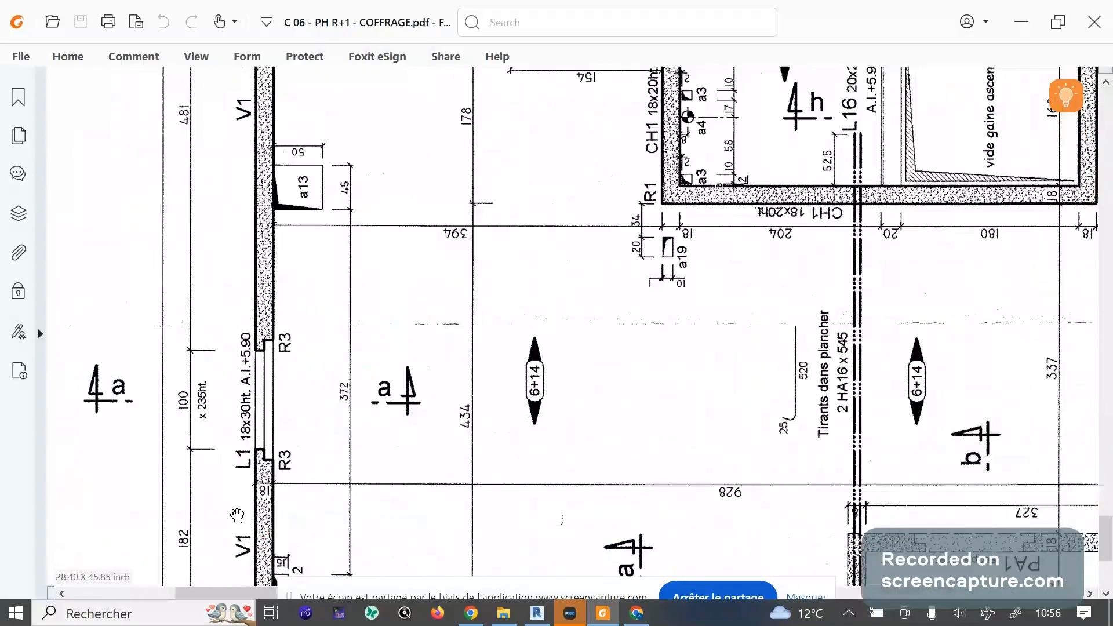
pyautogui.hotkey('alt', 'Tab')
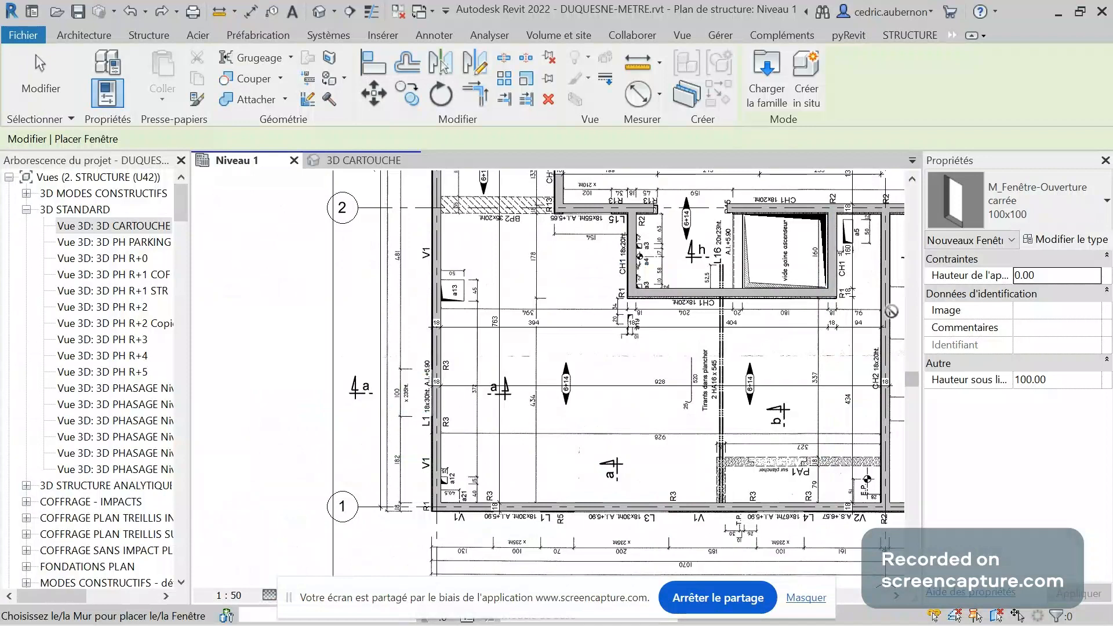
# Rename the 100x100 type of the M_Fenêtre-Ouverture carrée window family as 100x235
pyautogui.click(1085, 245)
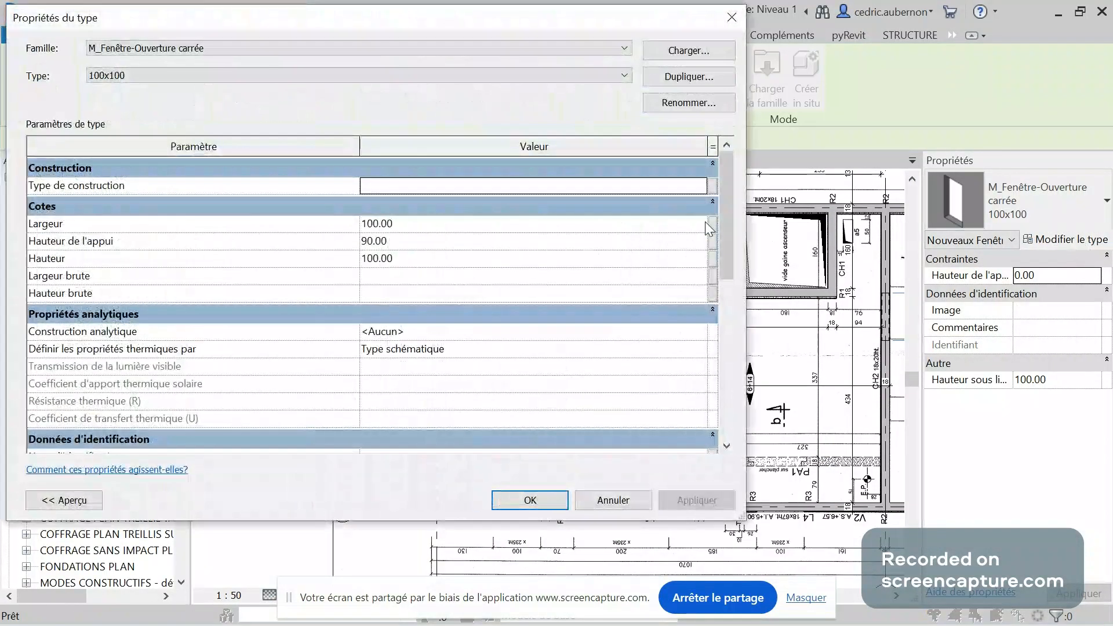
pyautogui.click(678, 102)
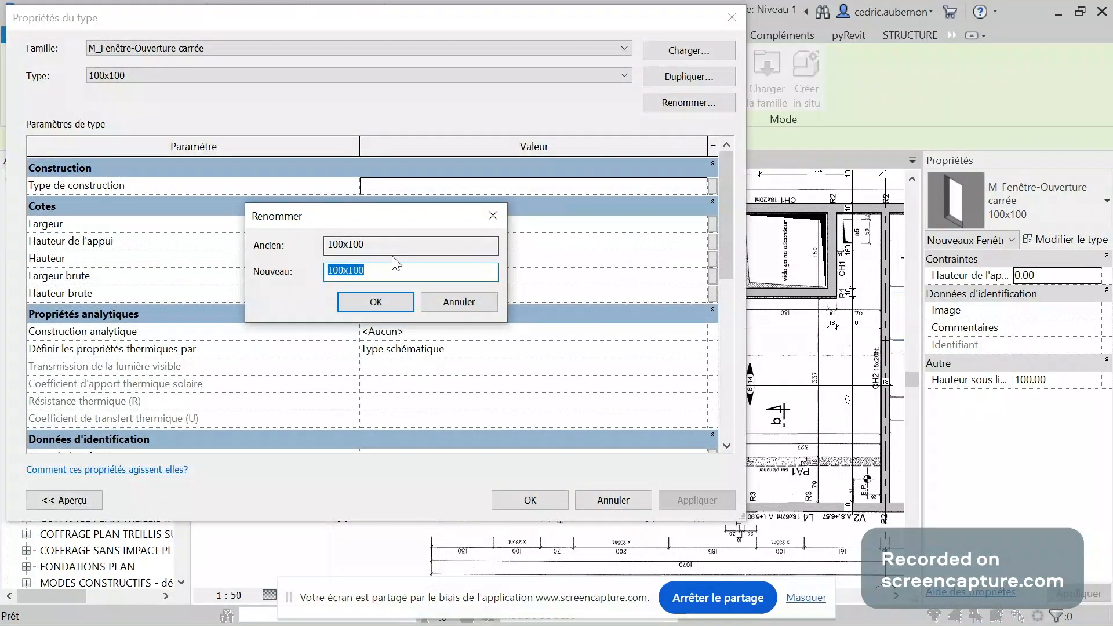
pyautogui.moveTo(350, 271); pyautogui.dragTo(381, 271)
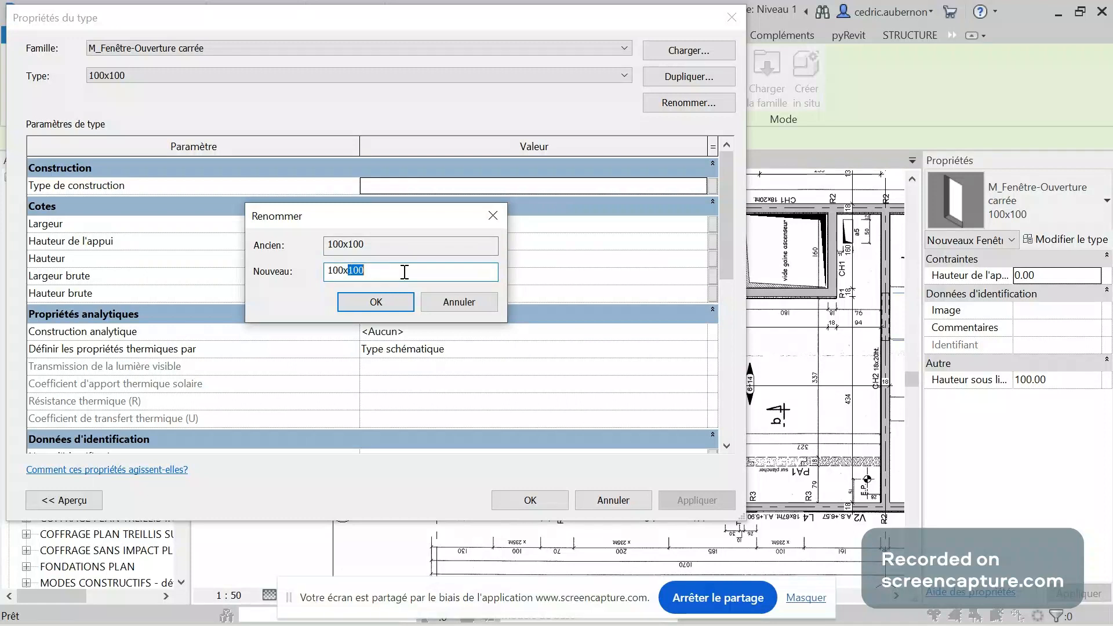
pyautogui.write('235')
pyautogui.press('Return')
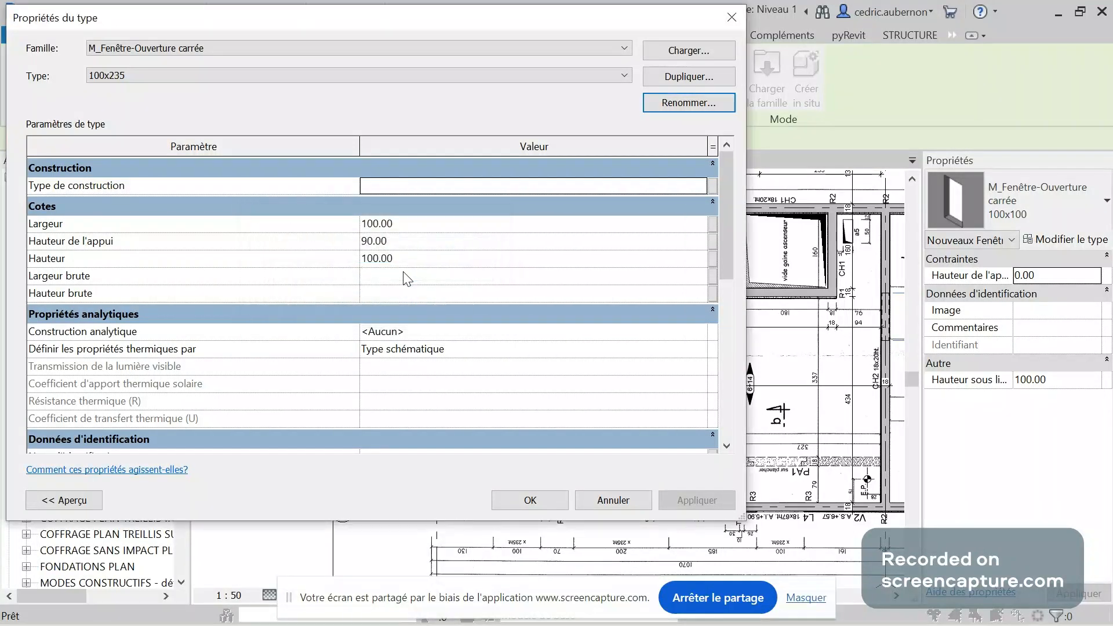
# Set the 100x235 window type's sill height to 0 and its height to 235
pyautogui.click(407, 243)
pyautogui.write('0')
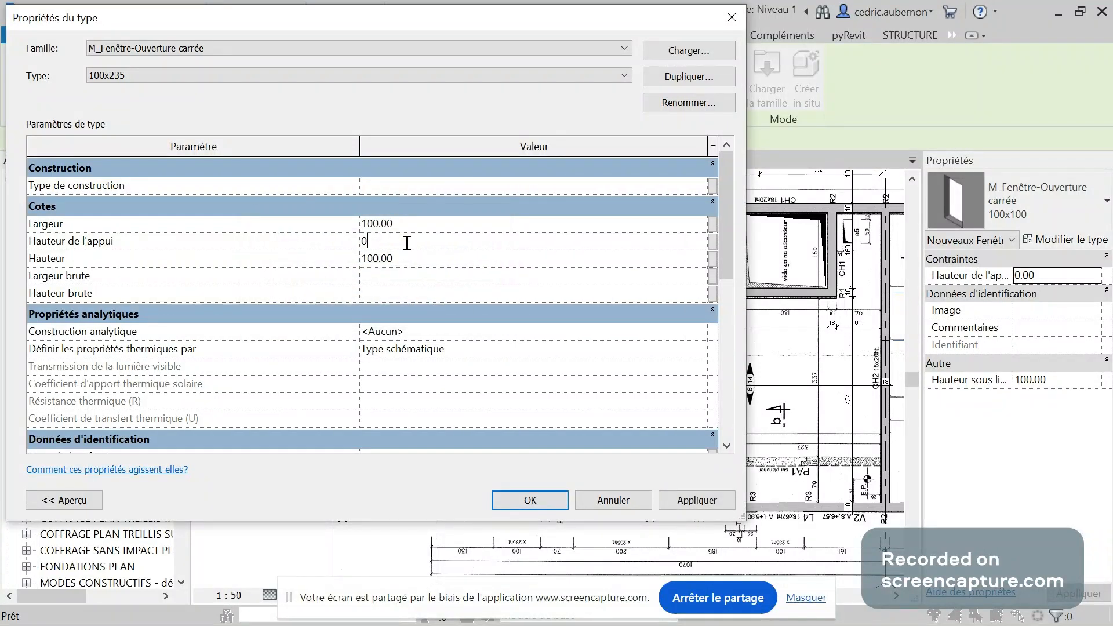
pyautogui.click(404, 257)
pyautogui.write('235')
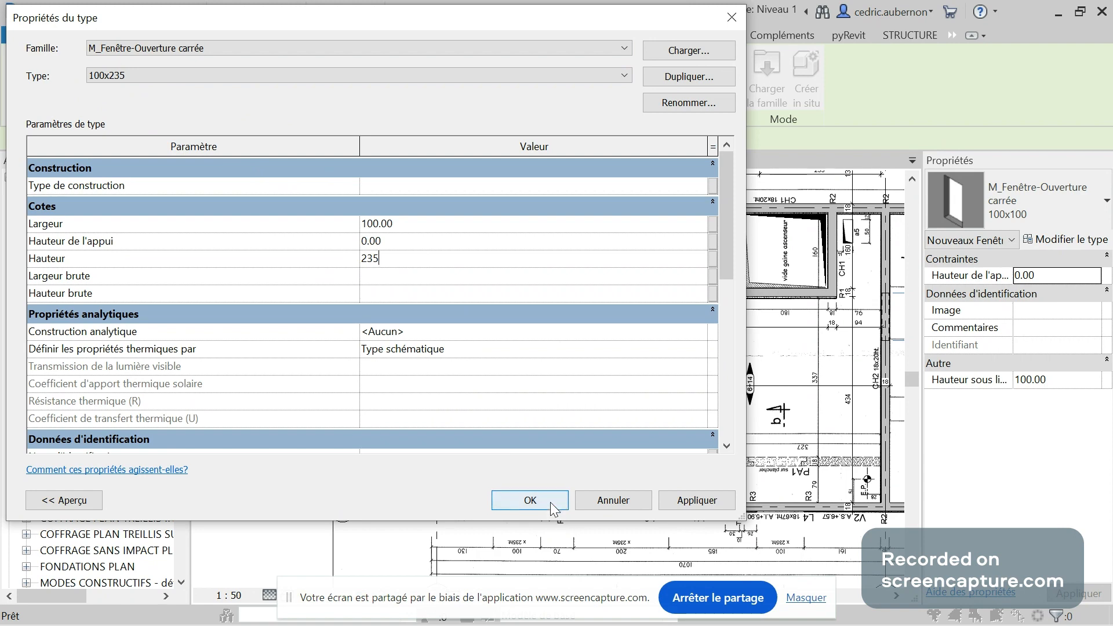
pyautogui.click(529, 499)
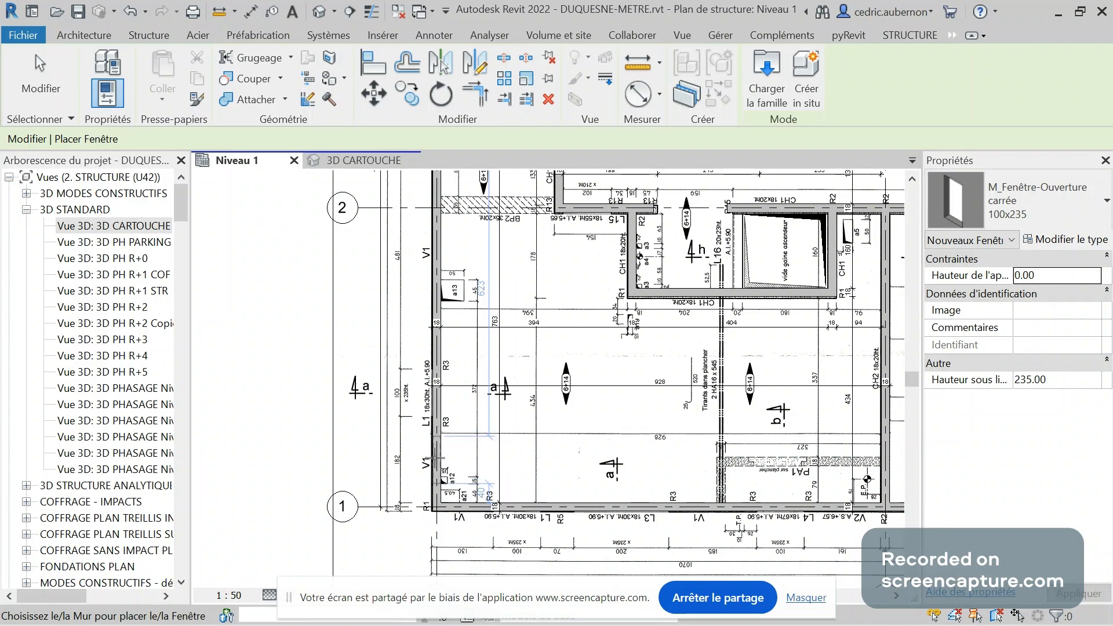
# Place a 100x235 window opening in the grid A façade wall near grid 1 and check it in the 3D CARTOUCHE view
pyautogui.click(437, 459)
pyautogui.click(378, 157)
pyautogui.scroll(3, 576, 480)
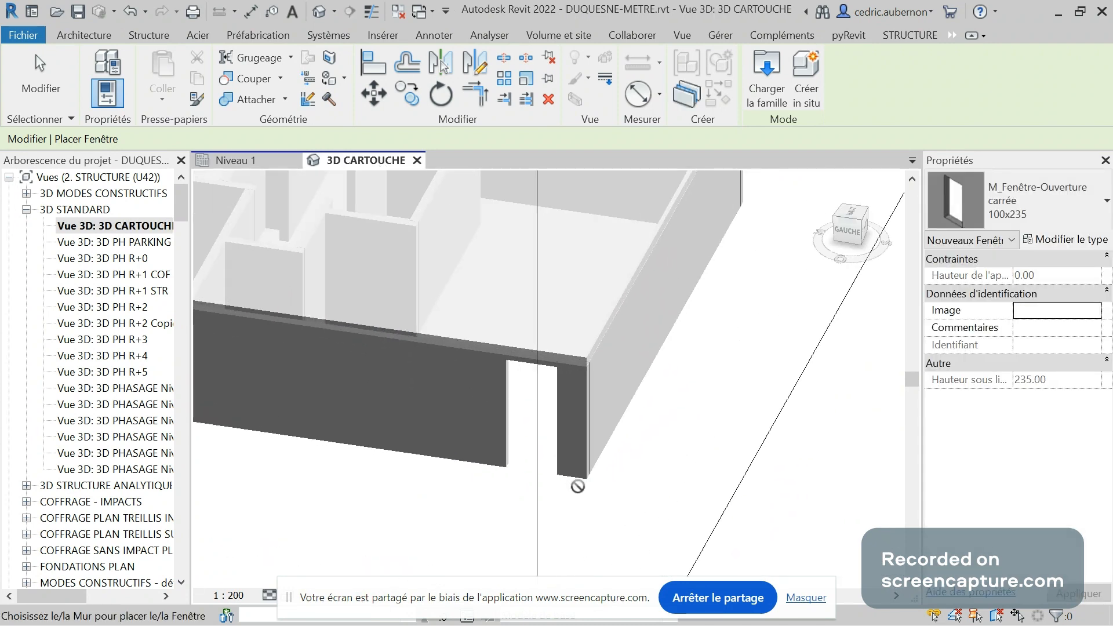
pyautogui.scroll(-1, 576, 480)
pyautogui.click(234, 161)
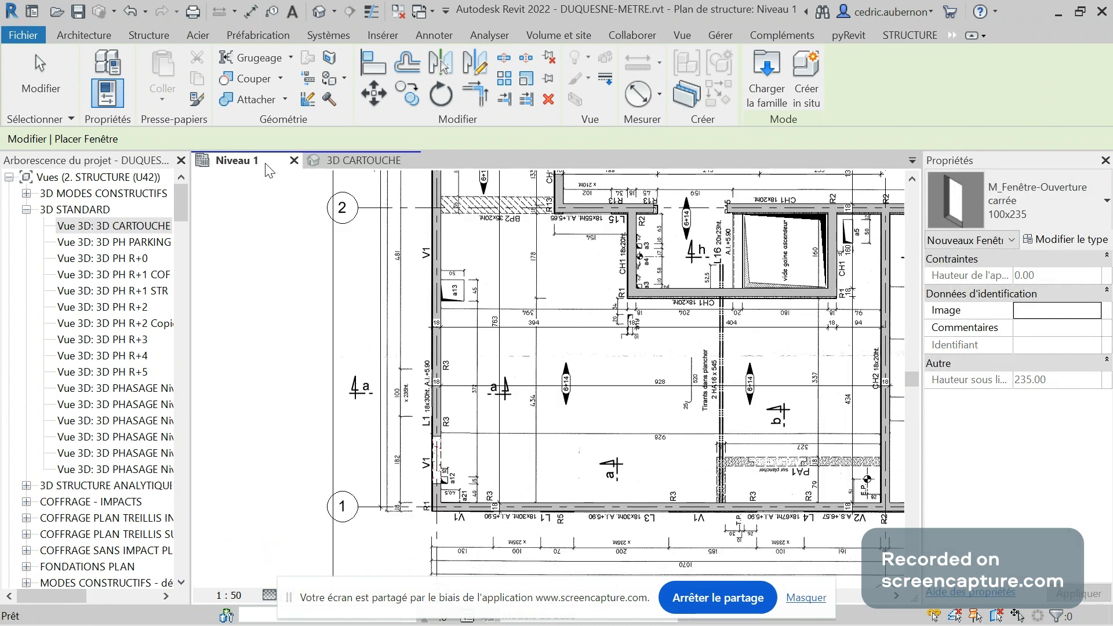
pyautogui.press('Escape')
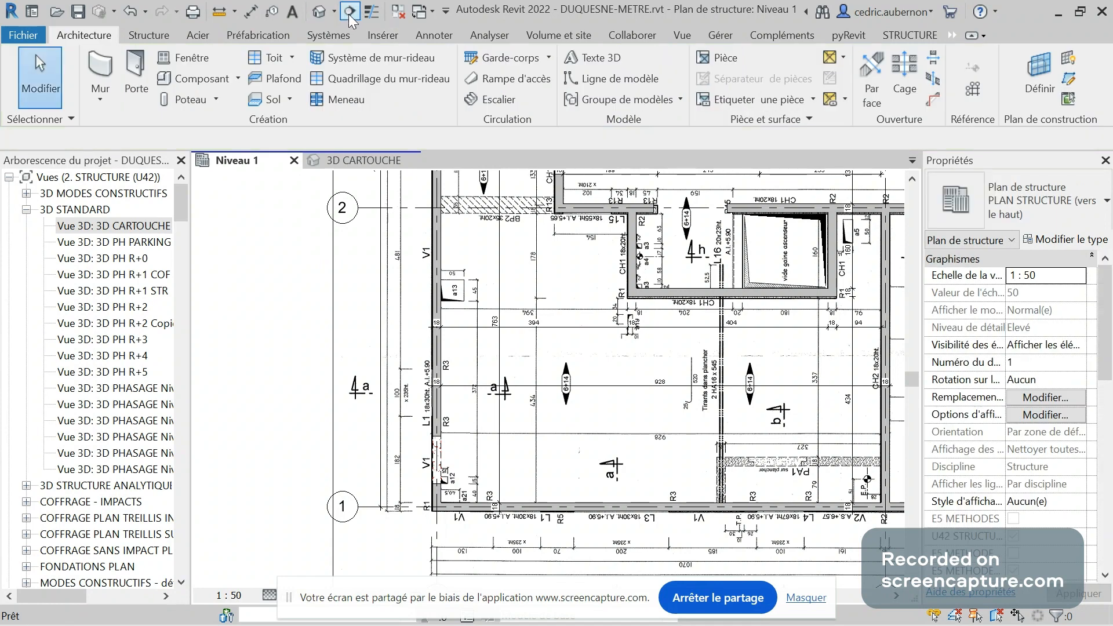
# Draw a section across the façade wall through the new window opening near grid 1 and open the section view
pyautogui.click(350, 12)
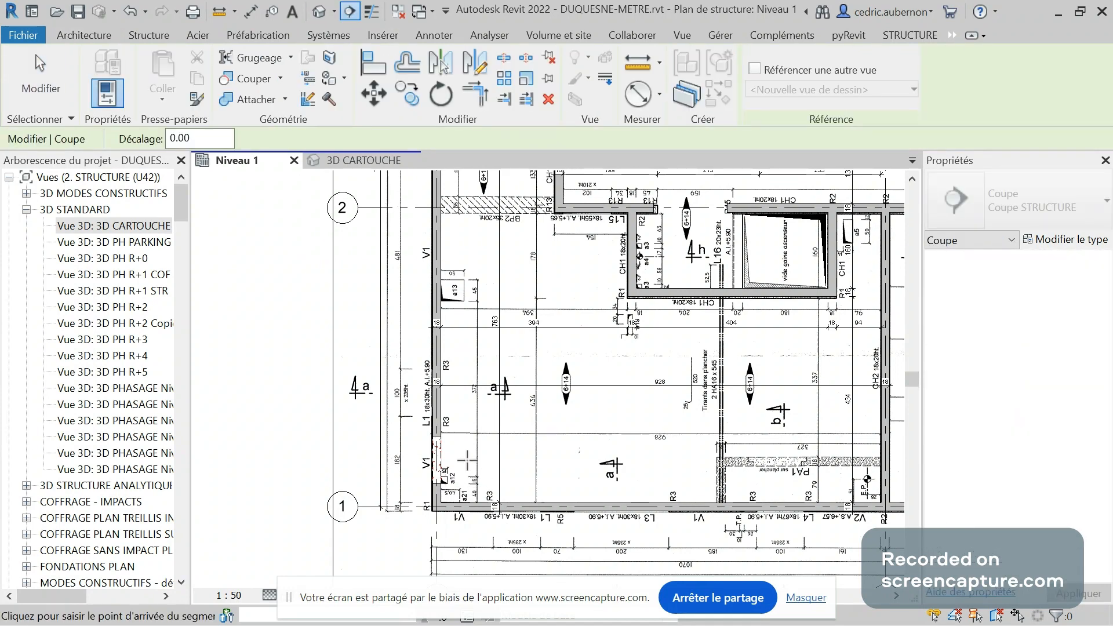
pyautogui.click(399, 456)
pyautogui.click(507, 457)
pyautogui.press('Escape')
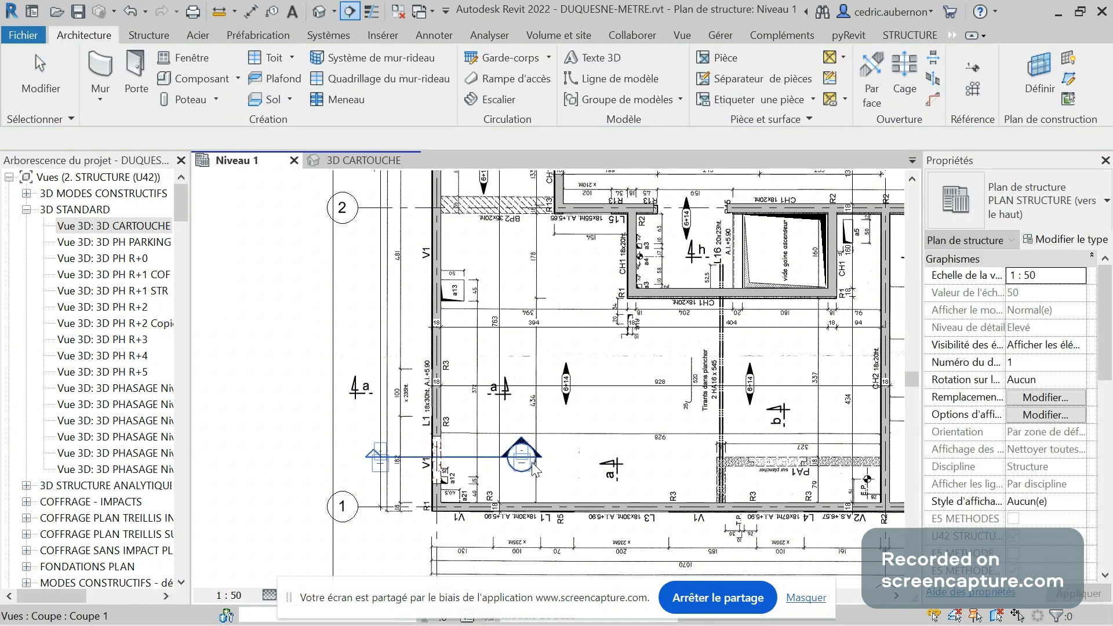
pyautogui.rightClick(490, 457)
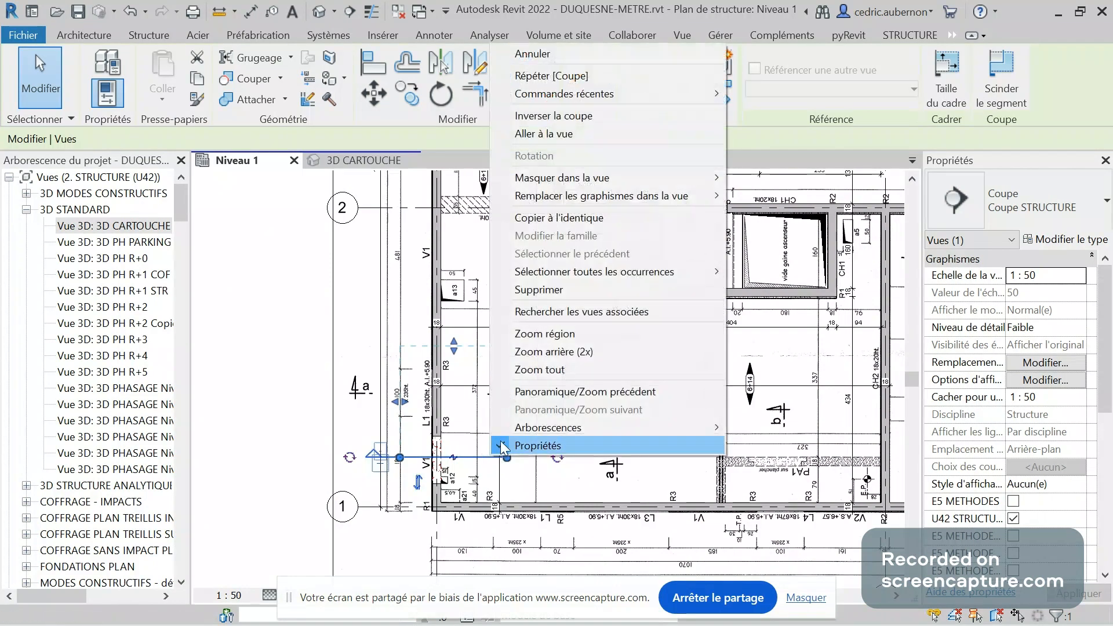
pyautogui.click(546, 133)
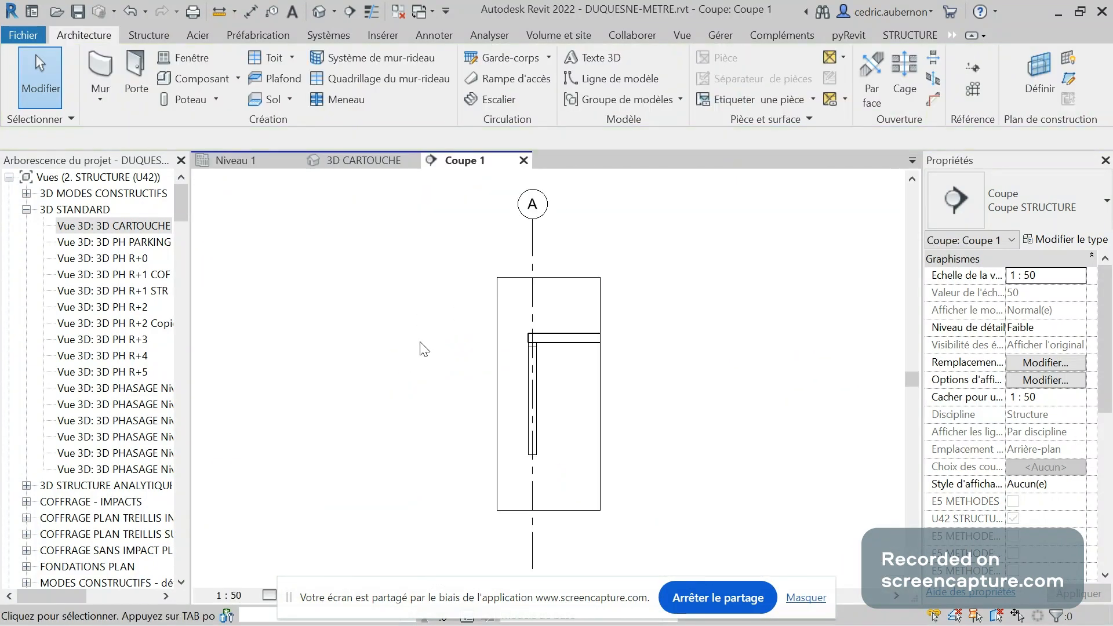
# Place a spot elevation on the underside of the lintel above the window opening in the section
pyautogui.scroll(4, 554, 346)
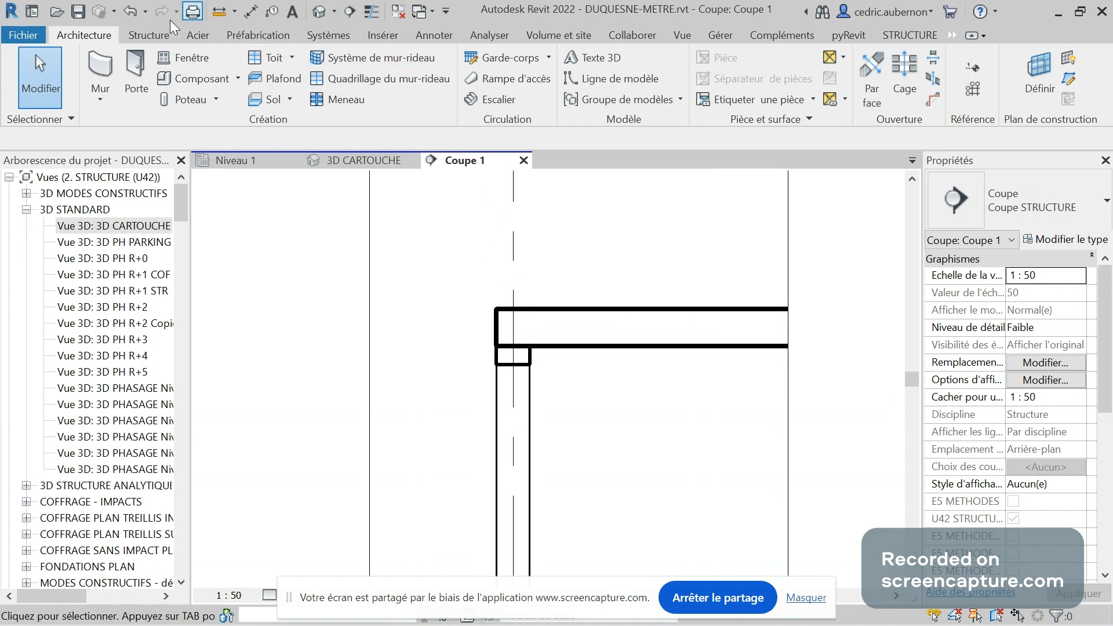
pyautogui.click(434, 37)
pyautogui.click(377, 59)
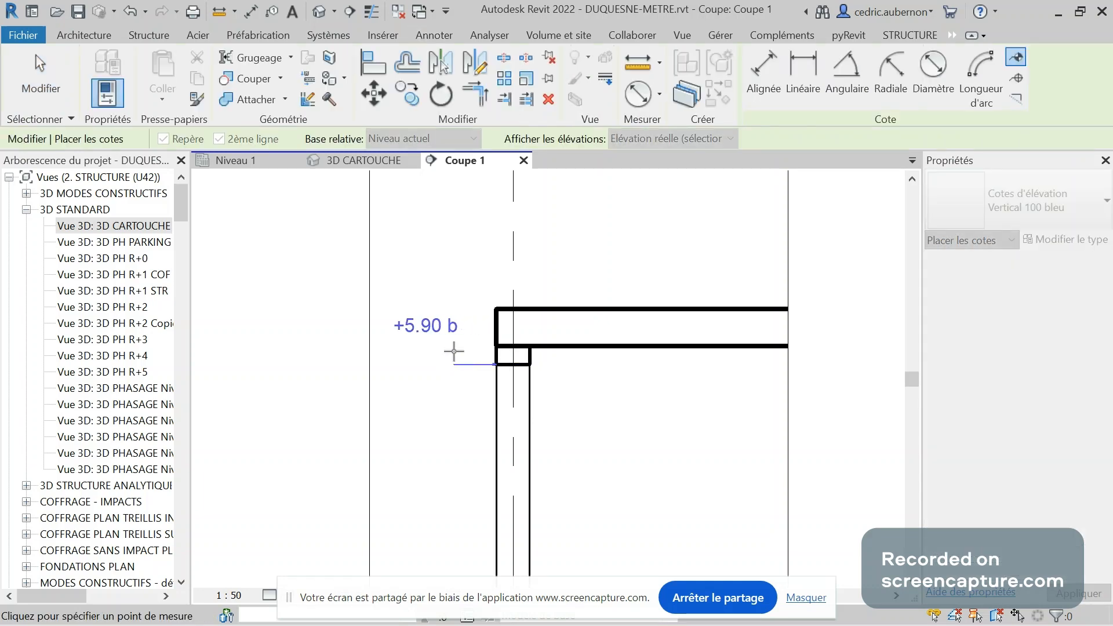
pyautogui.click(454, 349)
pyautogui.press('Escape')
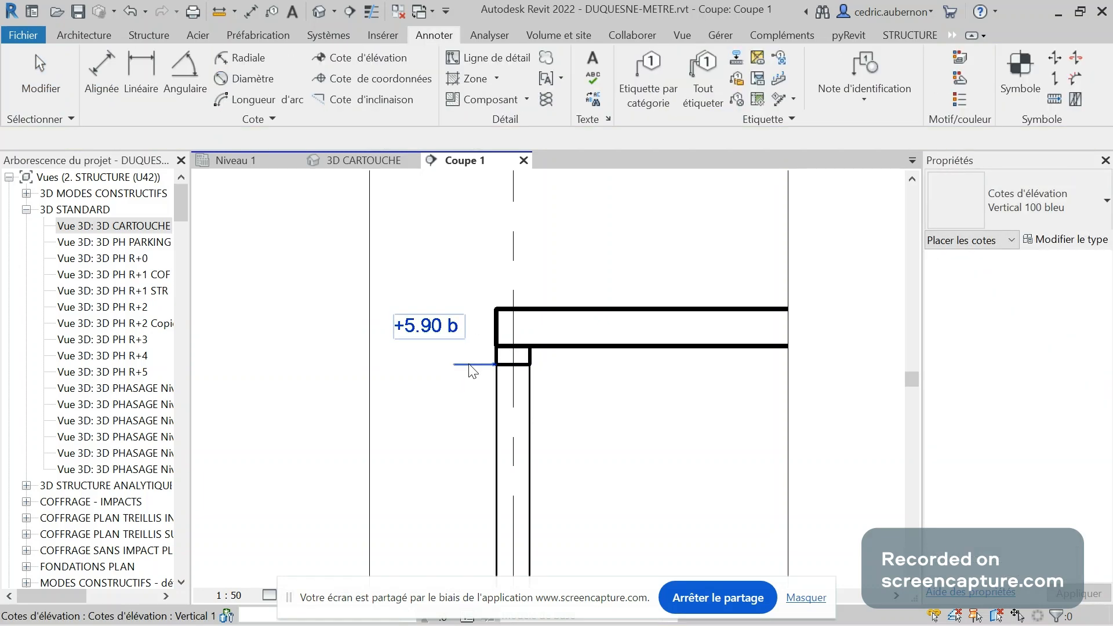
# Try the Vertical NGF and Linteau types on the lintel's spot elevation
pyautogui.click(470, 364)
pyautogui.click(1079, 230)
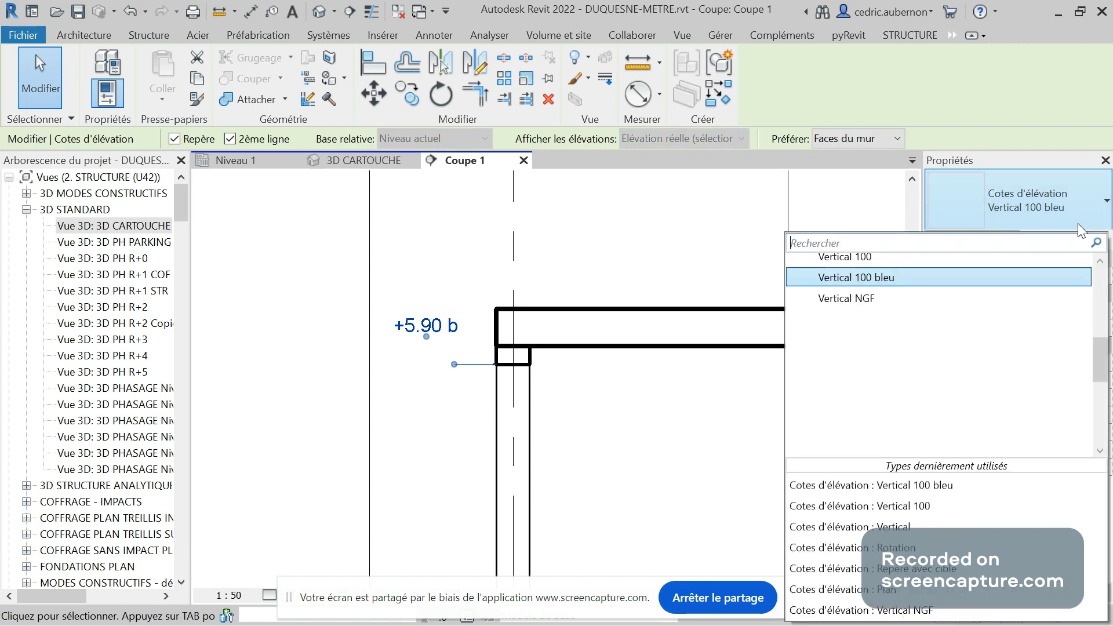
pyautogui.click(923, 298)
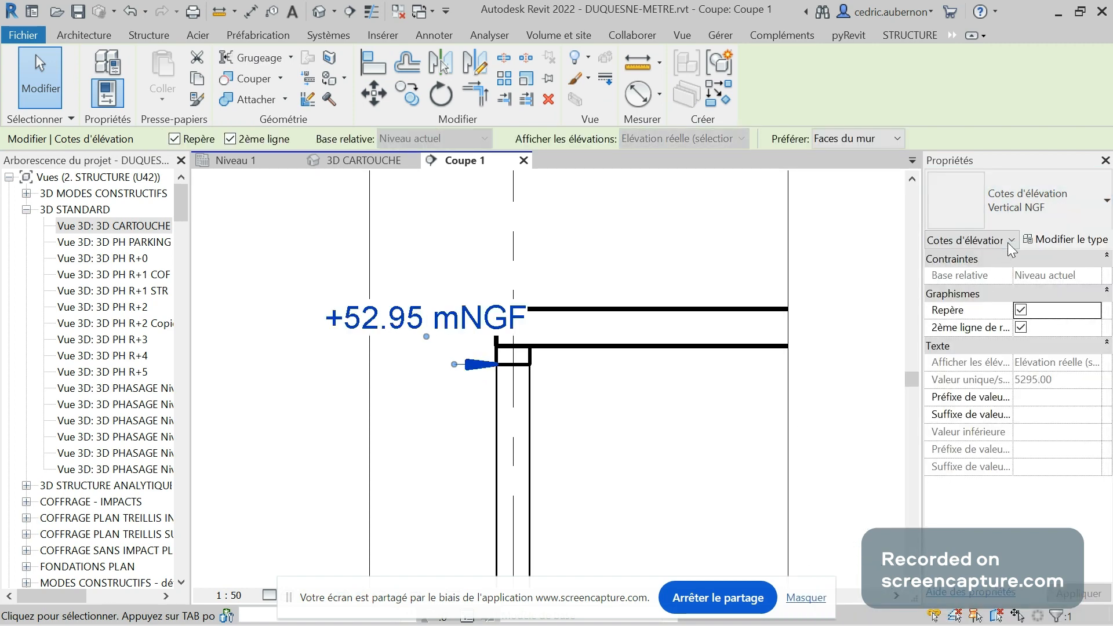
pyautogui.click(1014, 202)
pyautogui.scroll(5, 951, 289)
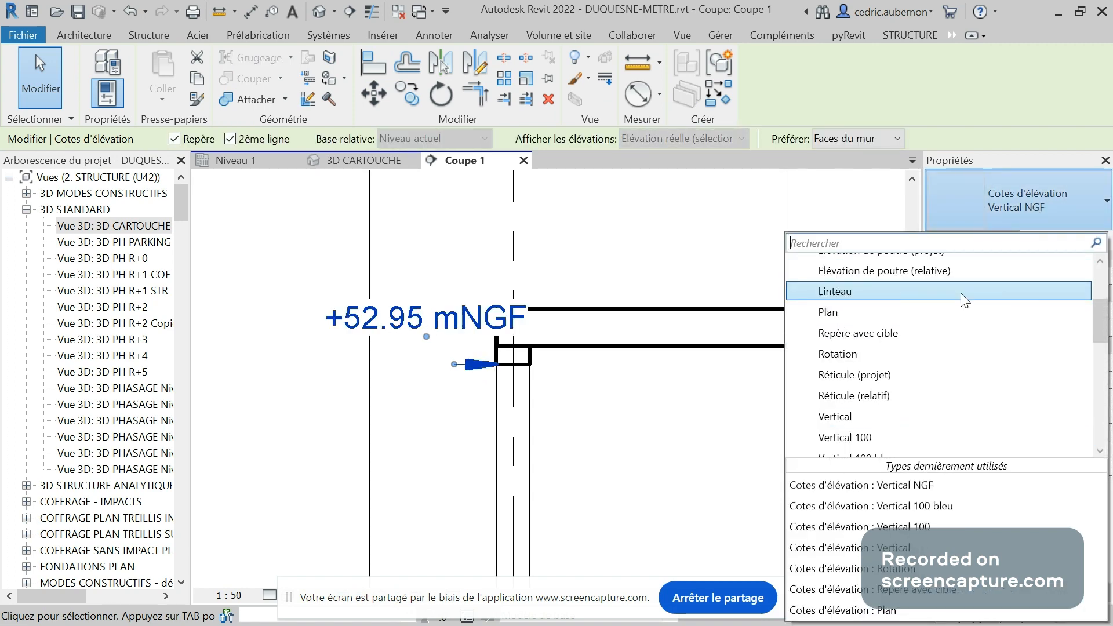
pyautogui.scroll(2, 964, 295)
pyautogui.scroll(-1, 953, 313)
pyautogui.click(944, 340)
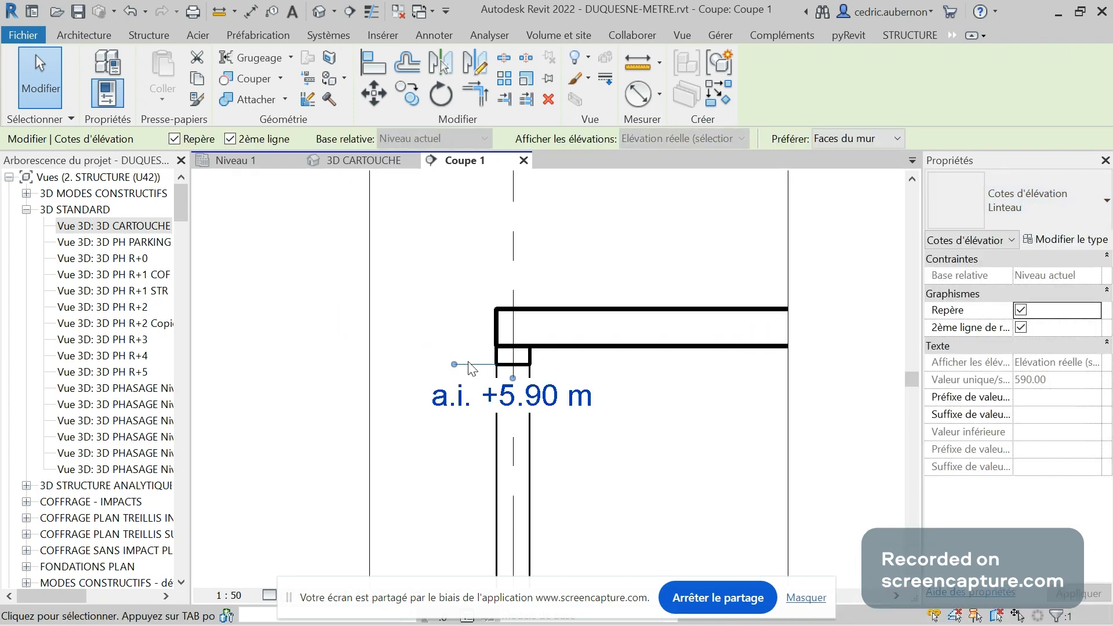
# Change the lintel's spot elevation to the Elévation de la poutre type and browse the other available types
pyautogui.click(1069, 204)
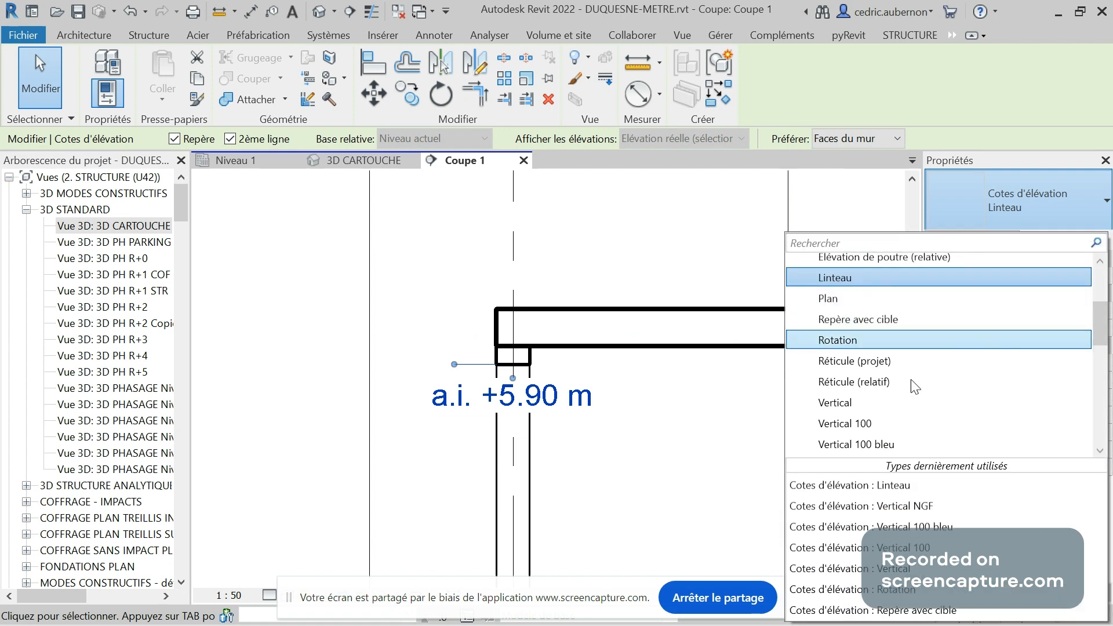
pyautogui.scroll(2, 910, 411)
pyautogui.scroll(1, 910, 410)
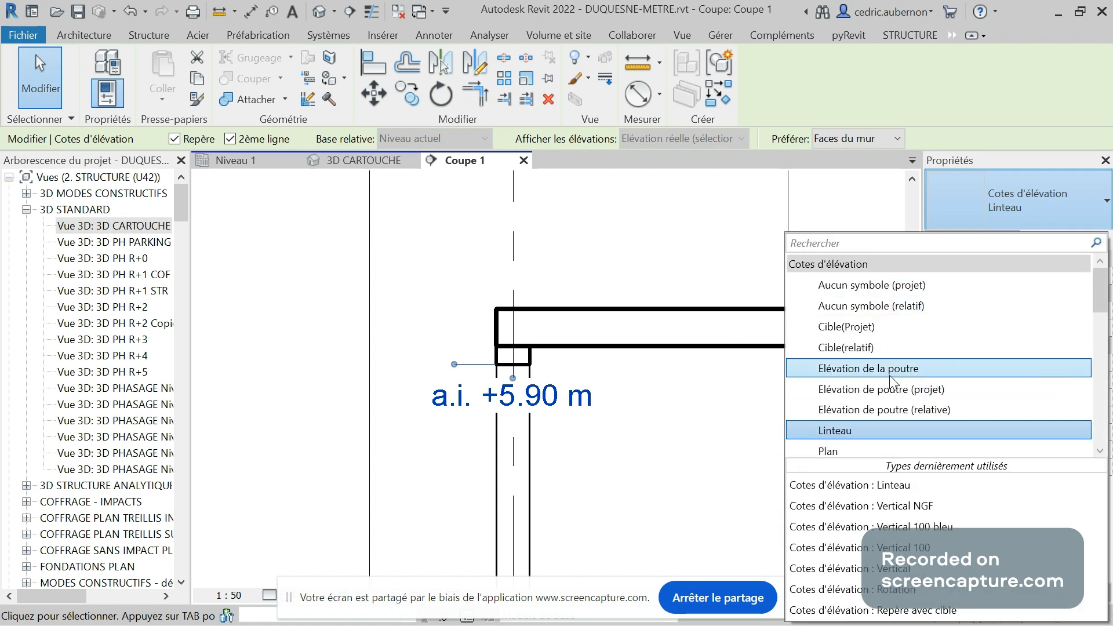
pyautogui.click(890, 375)
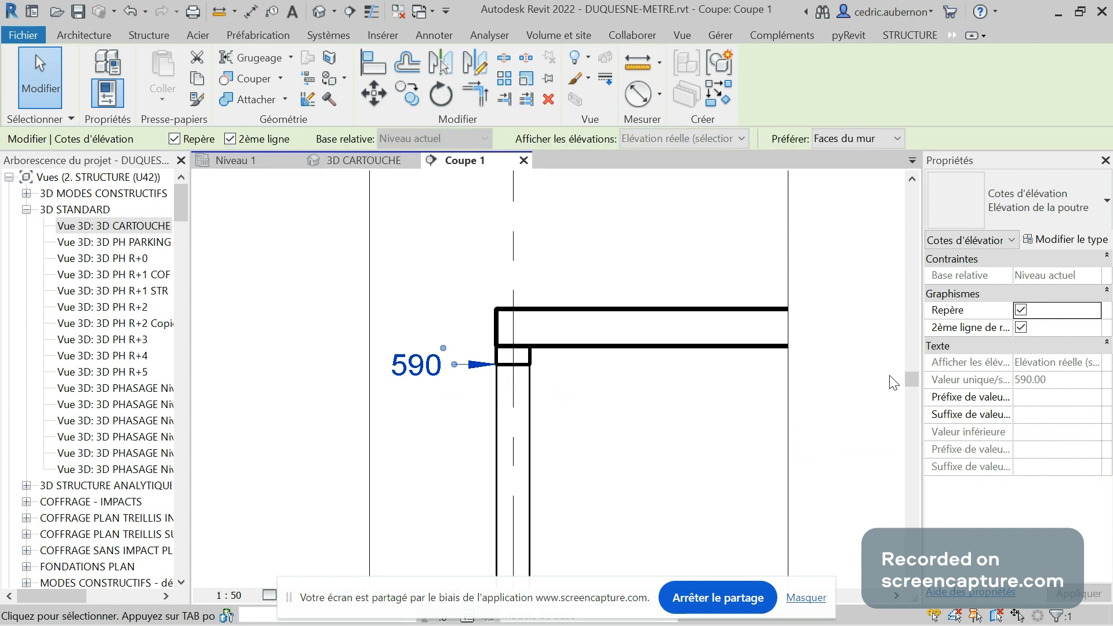
pyautogui.click(1027, 212)
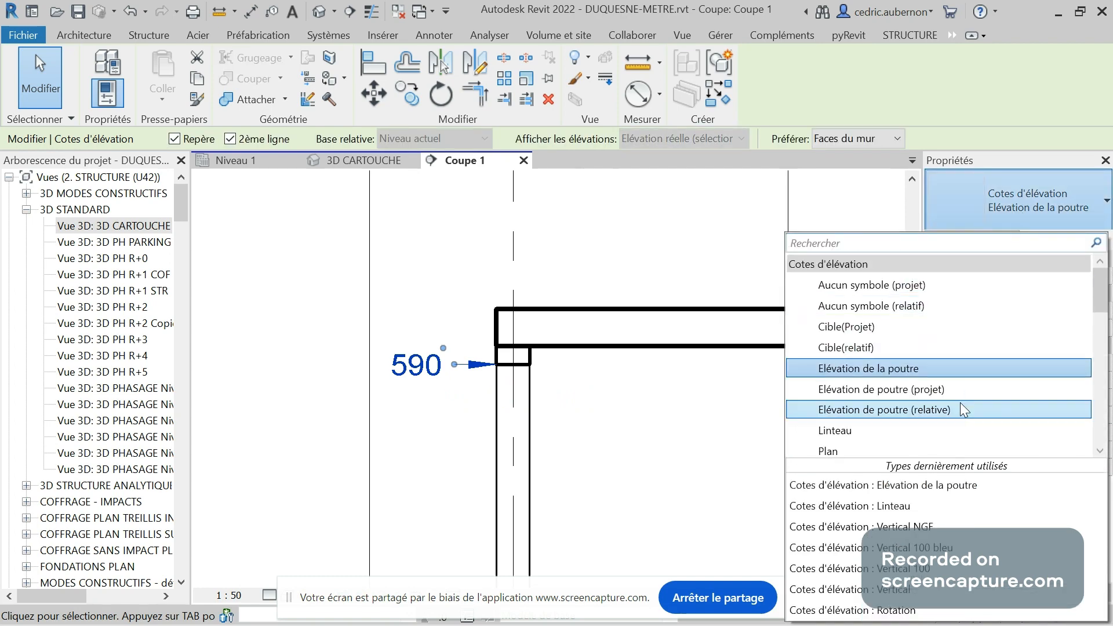
pyautogui.scroll(-1, 963, 409)
pyautogui.scroll(-3, 927, 376)
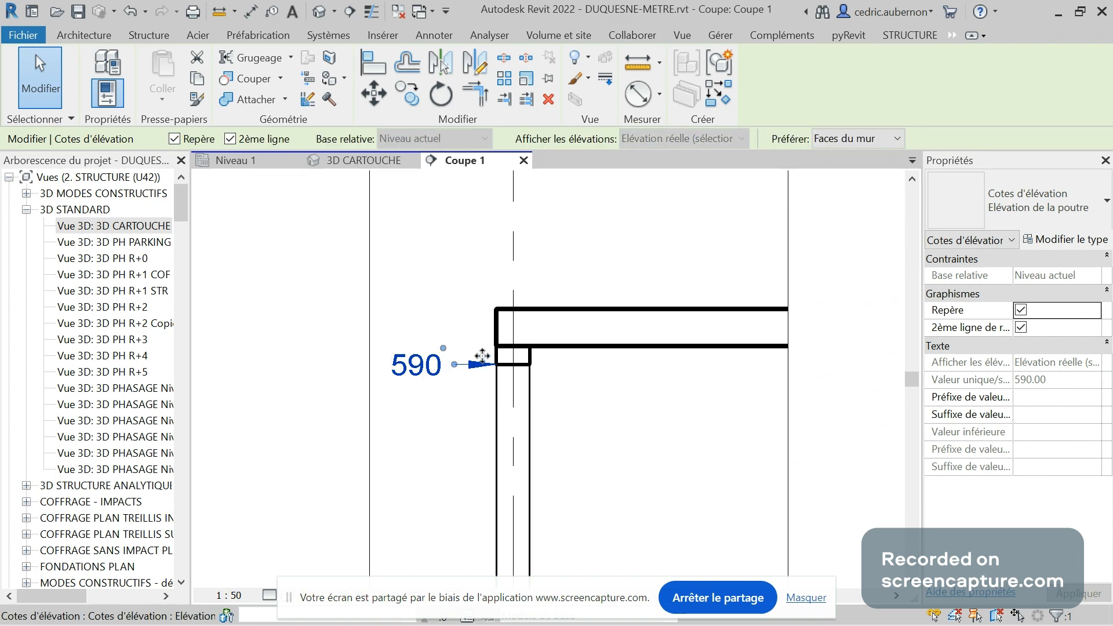
# Switch to the formwork PDF to check the underside level noted for lintel L1, and return to Revit
pyautogui.hotkey('alt', 'Tab')
pyautogui.scroll(-3, 397, 402)
pyautogui.hscroll(-2, 359, 357)
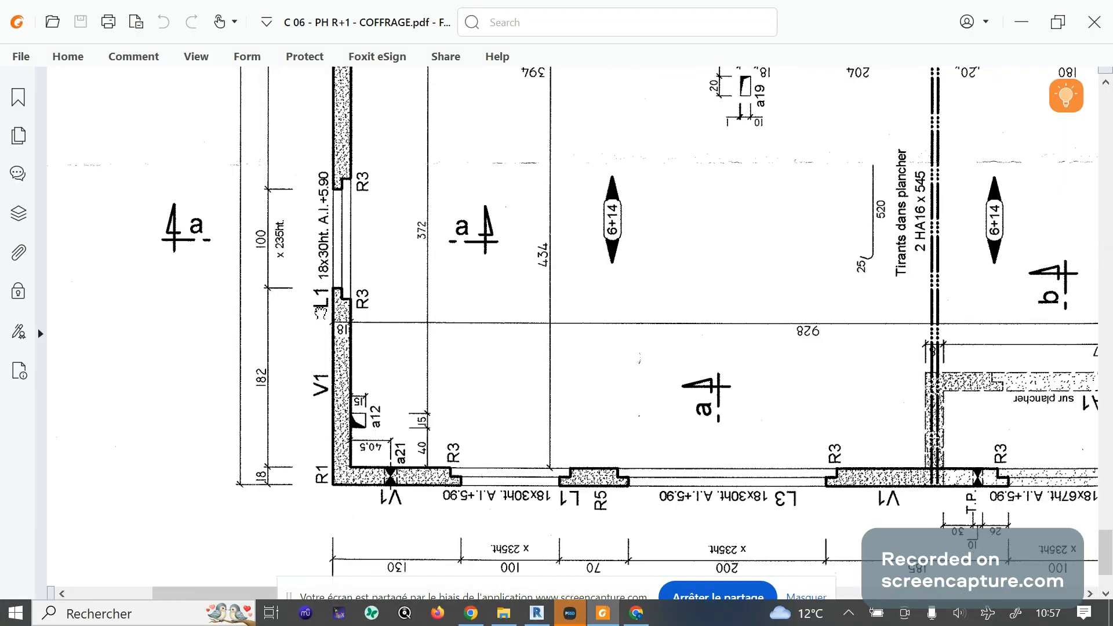
pyautogui.scroll(-1, 336, 287)
pyautogui.hscroll(-1, 336, 287)
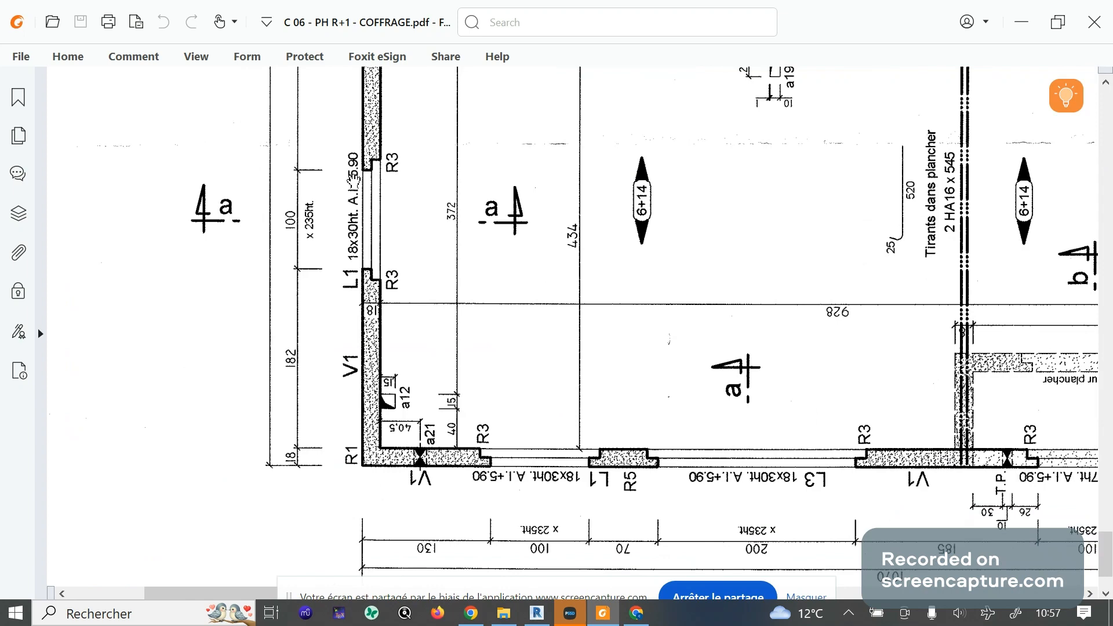
pyautogui.hotkey('alt', 'Tab')
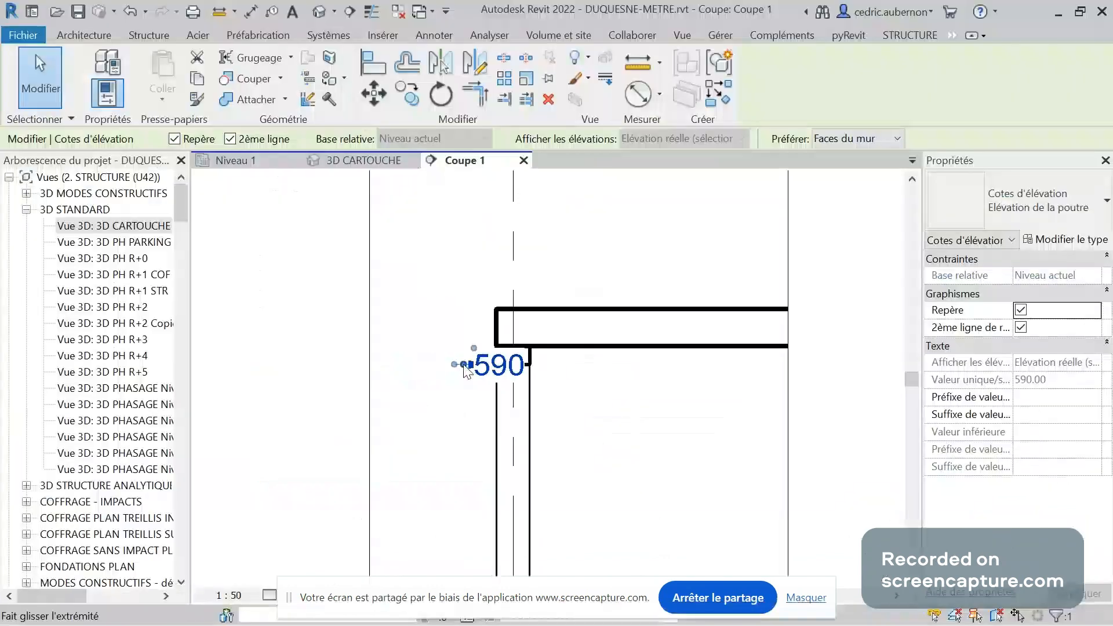
# Delete the lintel's spot elevation and examine the junction of slab, lintel and window opening in the section
pyautogui.press('Escape')
pyautogui.scroll(-2, 466, 363)
pyautogui.scroll(-2, 466, 363)
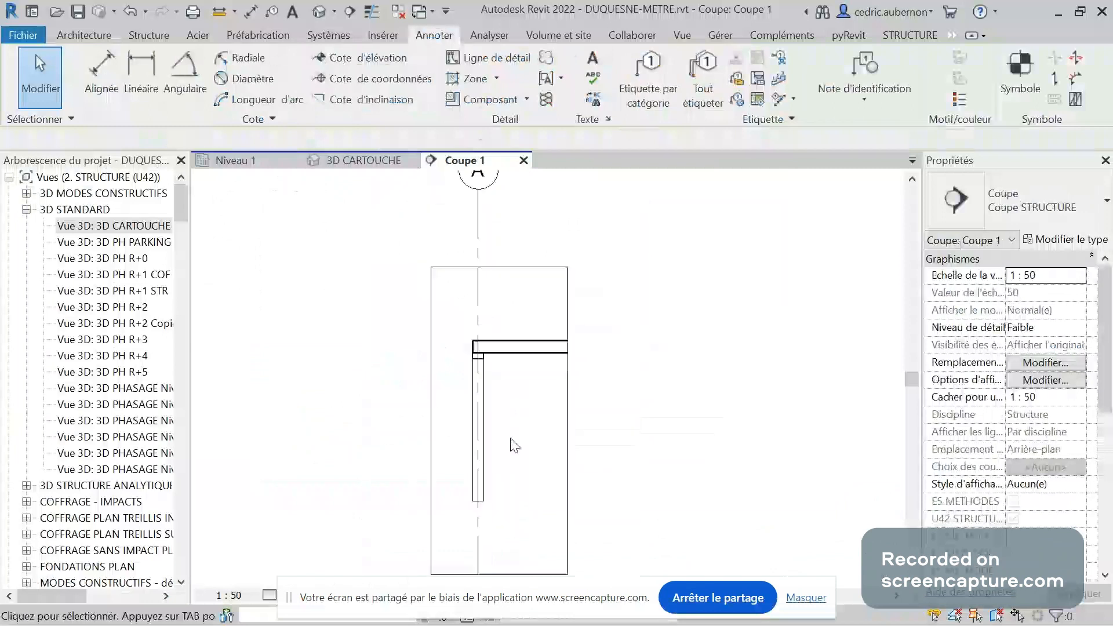
pyautogui.scroll(2, 453, 352)
pyautogui.scroll(1, 454, 351)
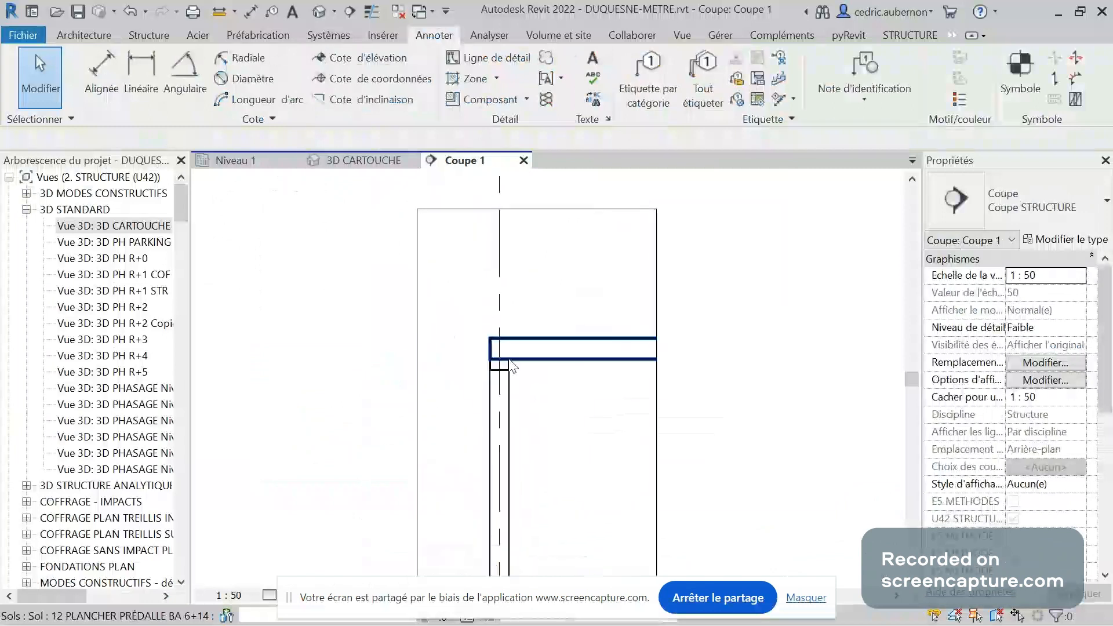
pyautogui.scroll(-2, 509, 367)
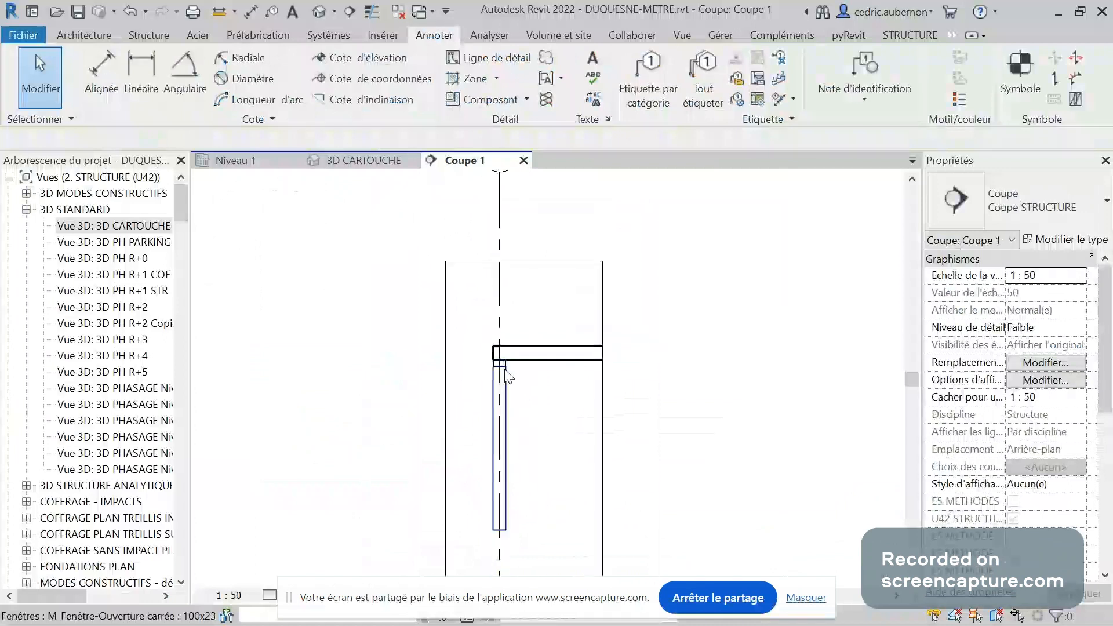
pyautogui.scroll(1, 505, 374)
pyautogui.scroll(1, 506, 373)
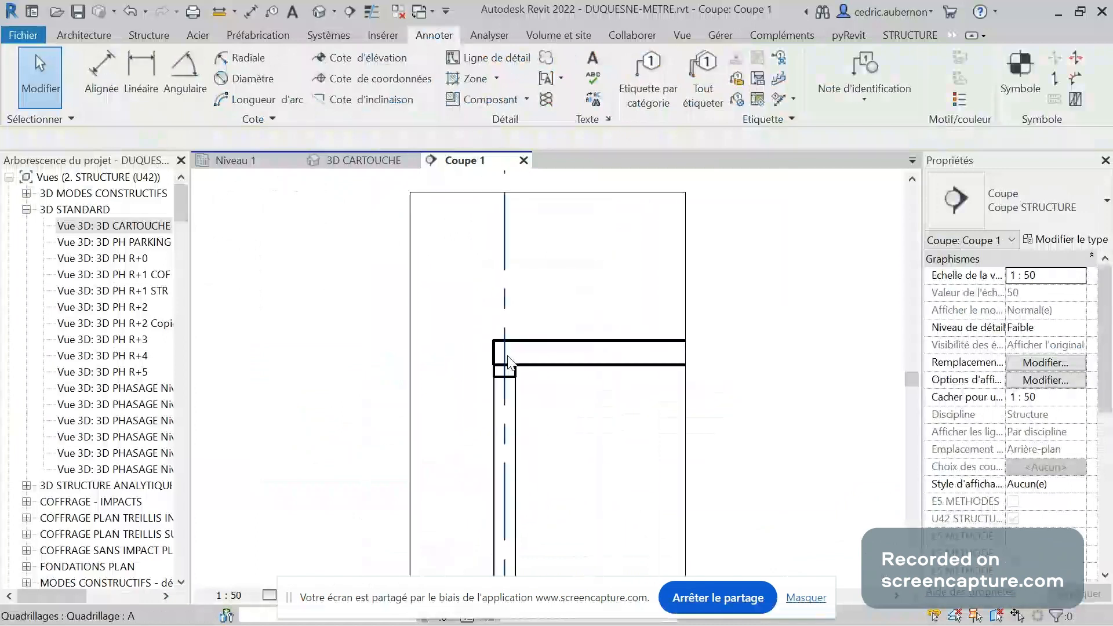
pyautogui.scroll(1, 522, 383)
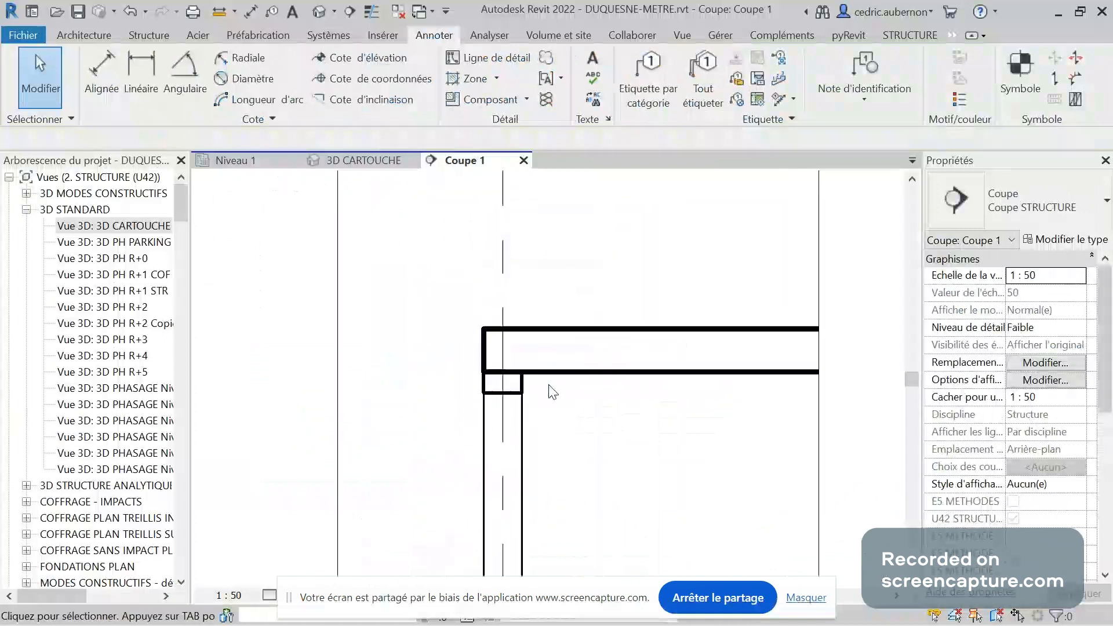
# Set the section view's detail level to Elevé and hide the screen-sharing notification bar
pyautogui.click(269, 596)
pyautogui.click(287, 577)
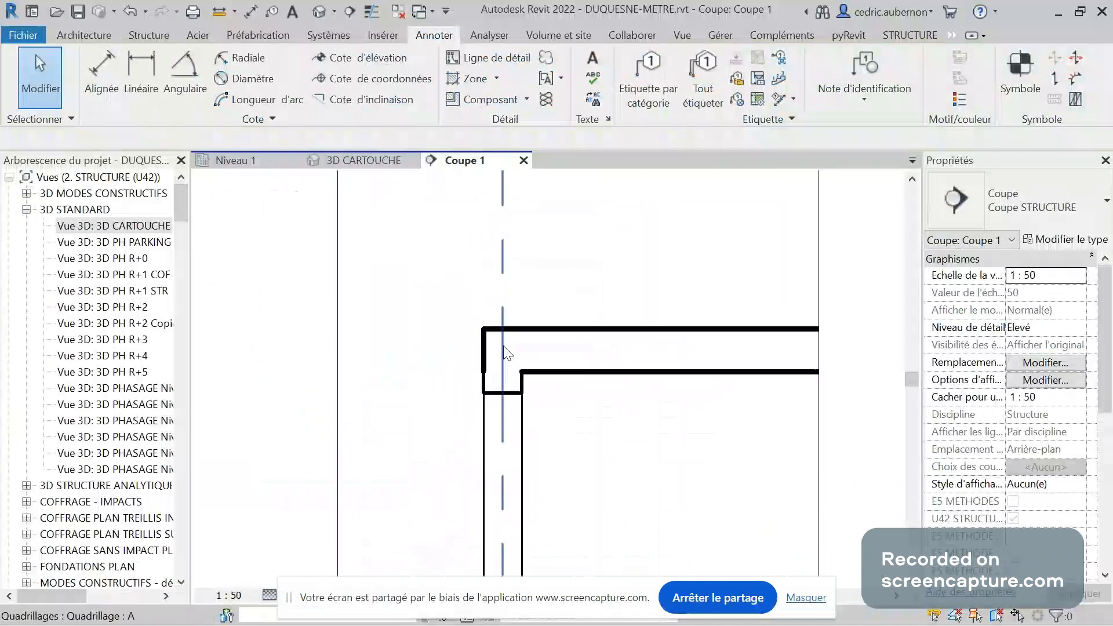
pyautogui.click(805, 597)
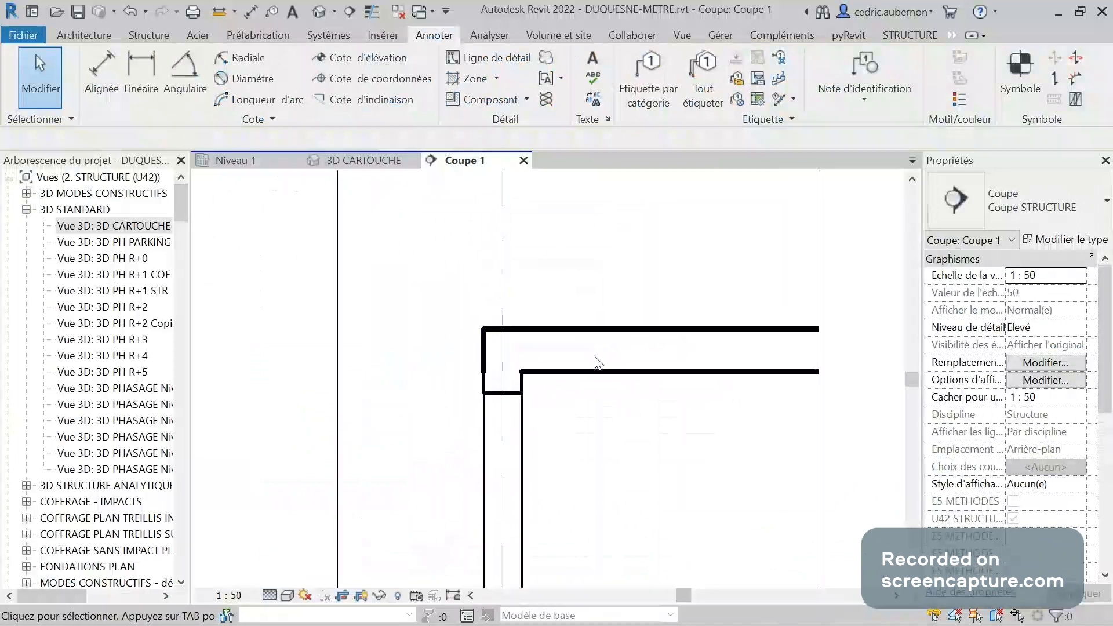
pyautogui.scroll(-5, 597, 362)
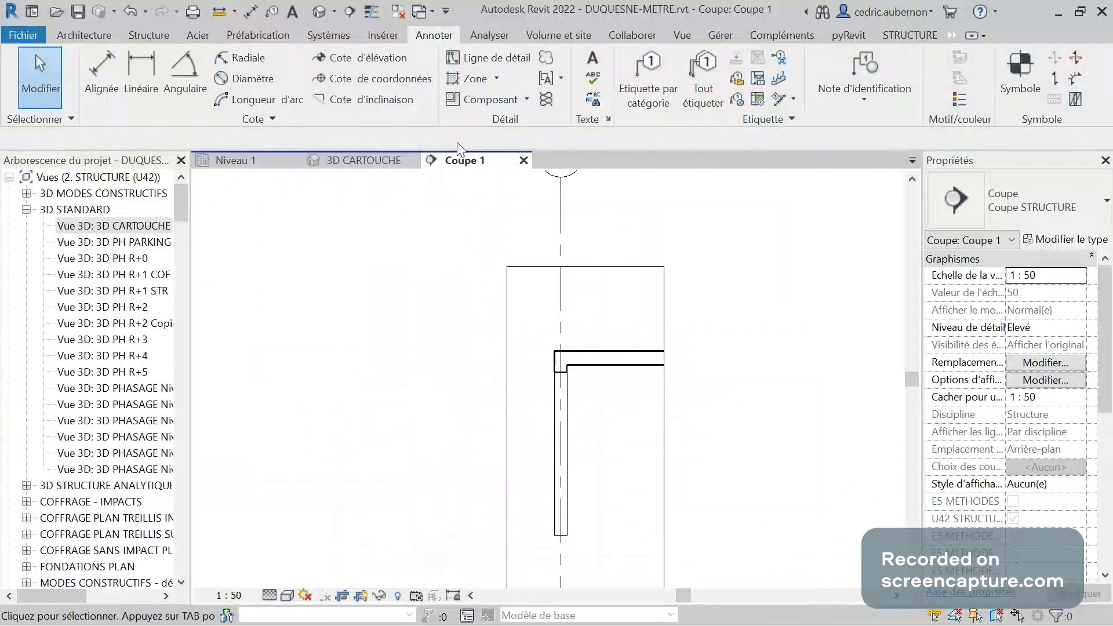
# Close the Coupe 1 section view and delete its section mark near the corner of grids A and 1 in the Niveau 1 plan
pyautogui.click(523, 160)
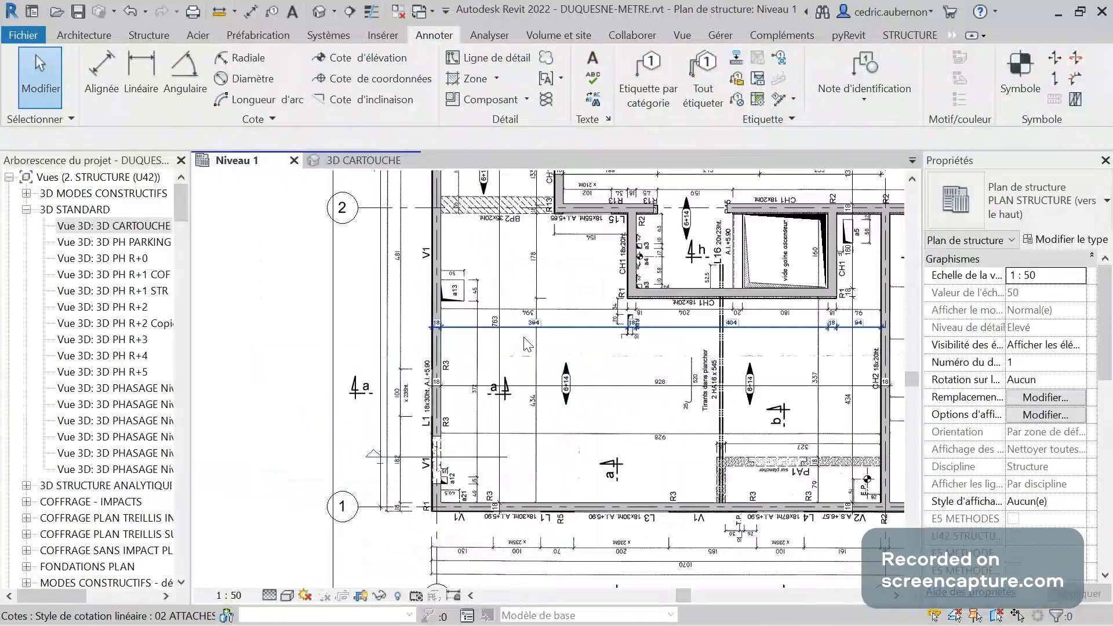
pyautogui.click(470, 467)
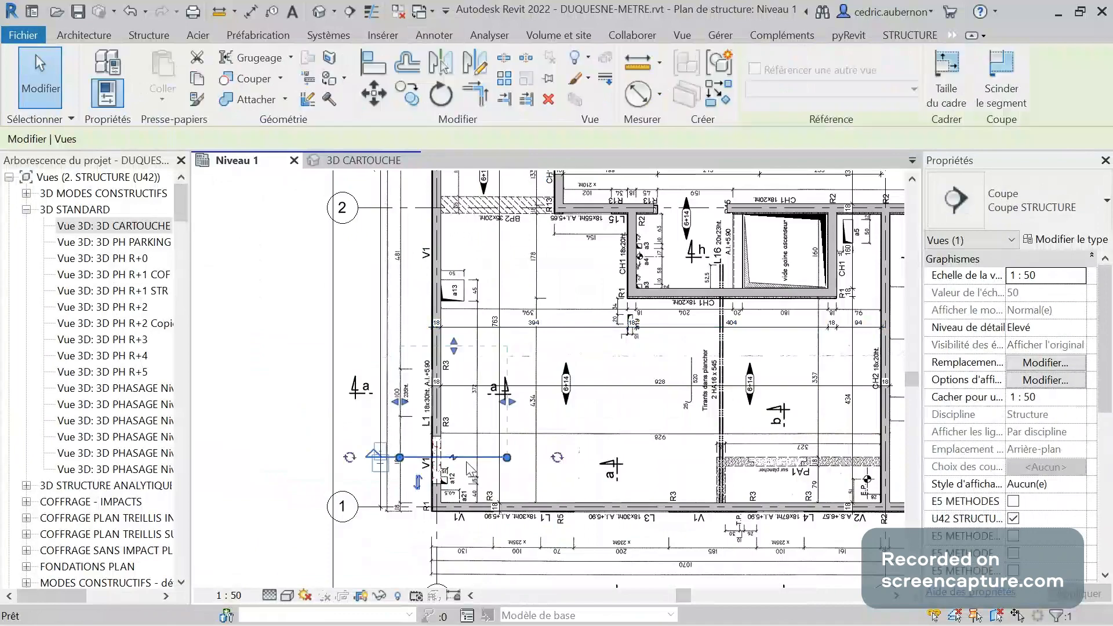
pyautogui.press('Delete')
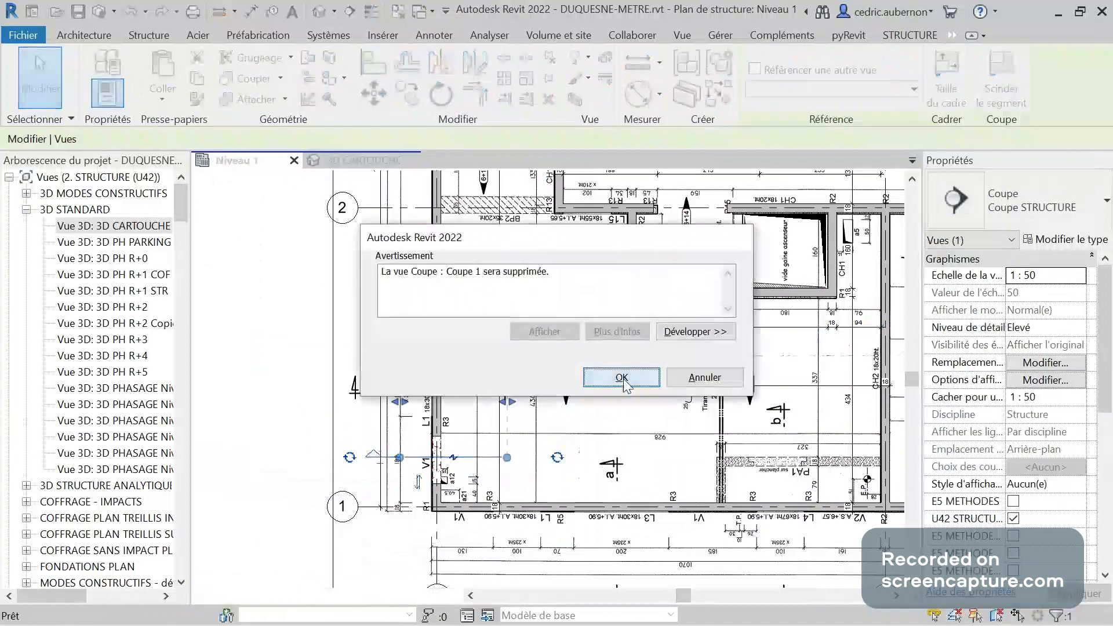
pyautogui.click(622, 377)
# Switch to the formwork PDF to check the L1 opening's offset from the façade corner, and return to Revit
pyautogui.hotkey('alt', 'Tab')
pyautogui.hotkey('alt', 'Tab')
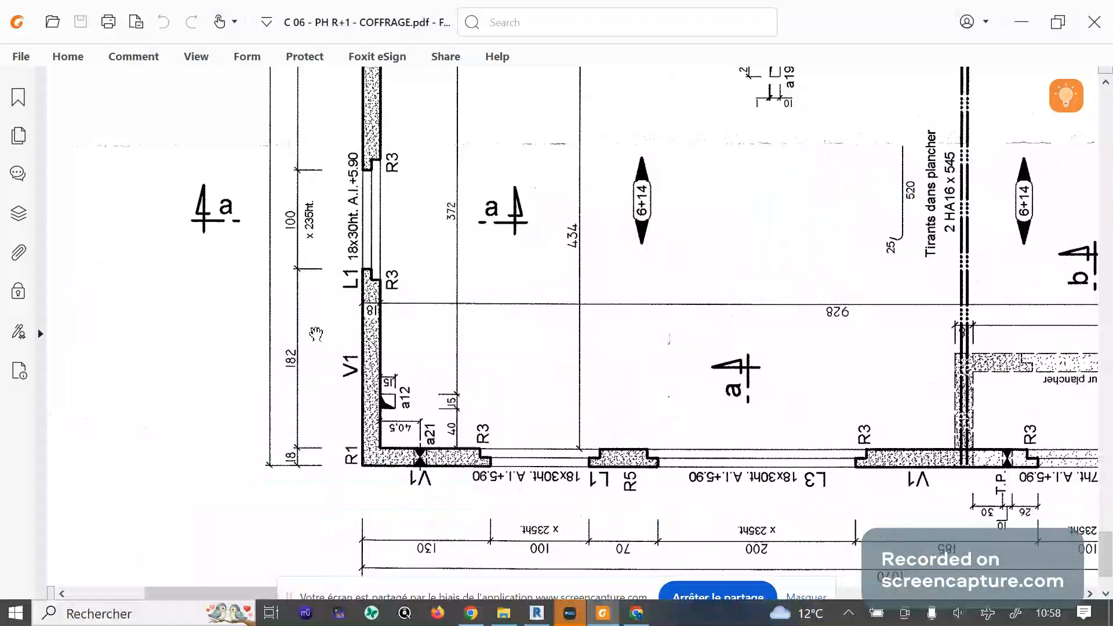
pyautogui.hotkey('alt', 'Tab')
pyautogui.hotkey('alt', 'Tab')
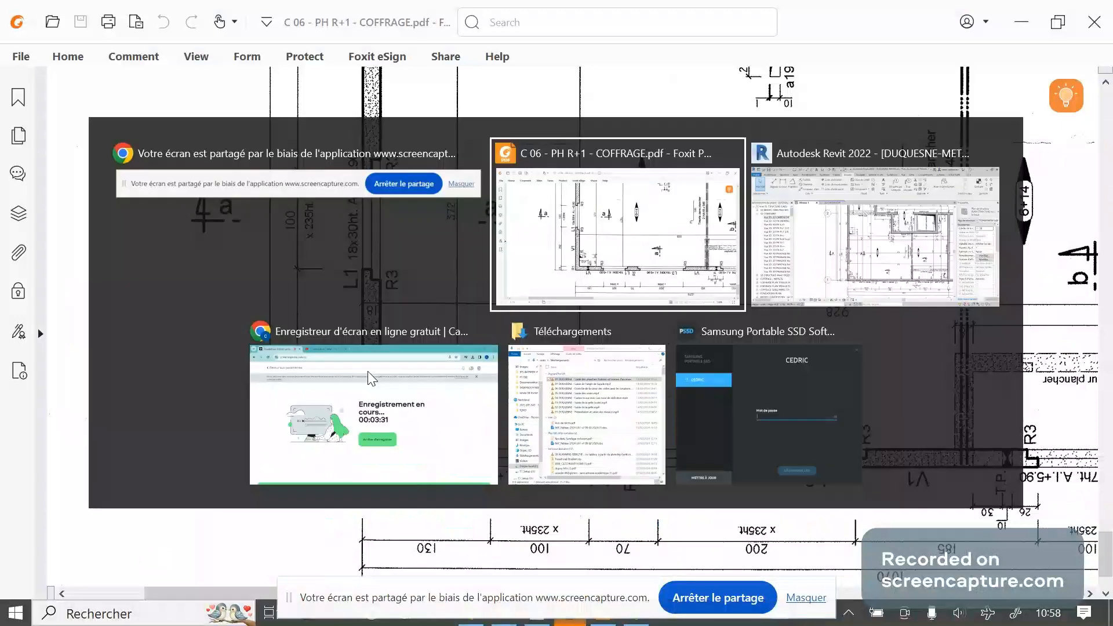
pyautogui.hotkey('alt', 'Tab')
pyautogui.press('Tab')
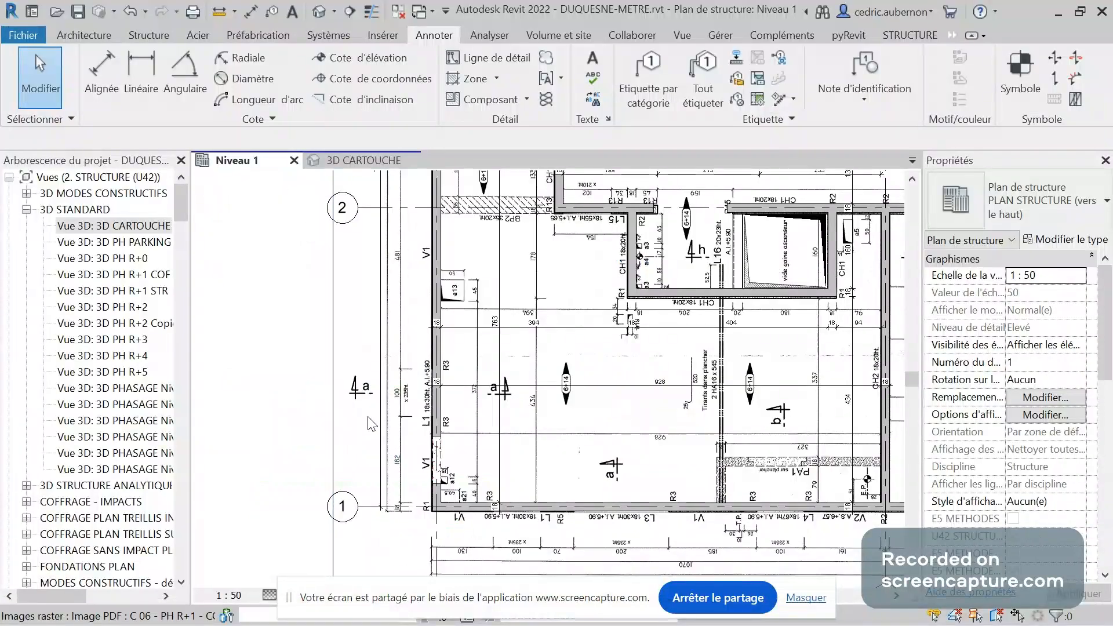
# Set the distance between the 100x235 window opening on the grid A façade and the wall at grid 1 to 182
pyautogui.click(436, 463)
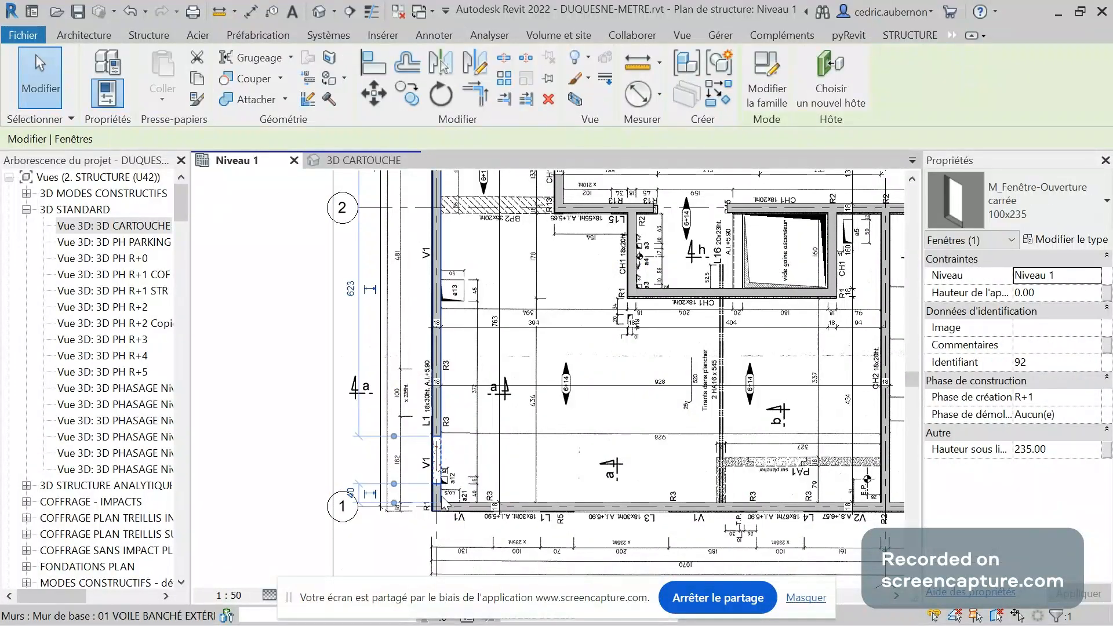
pyautogui.scroll(2, 438, 499)
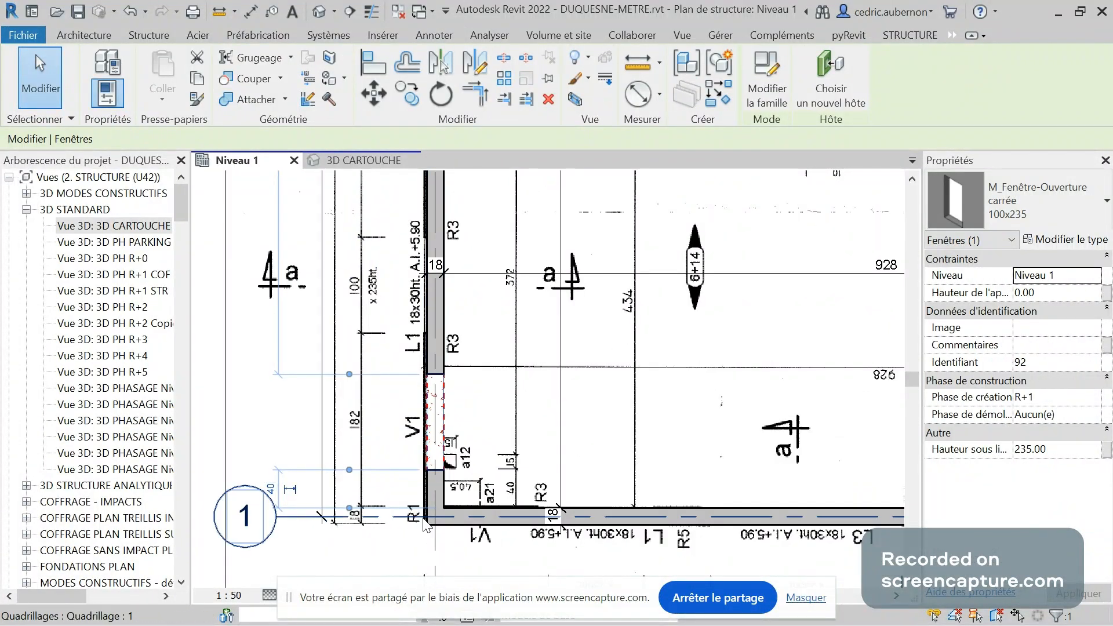
pyautogui.click(273, 487)
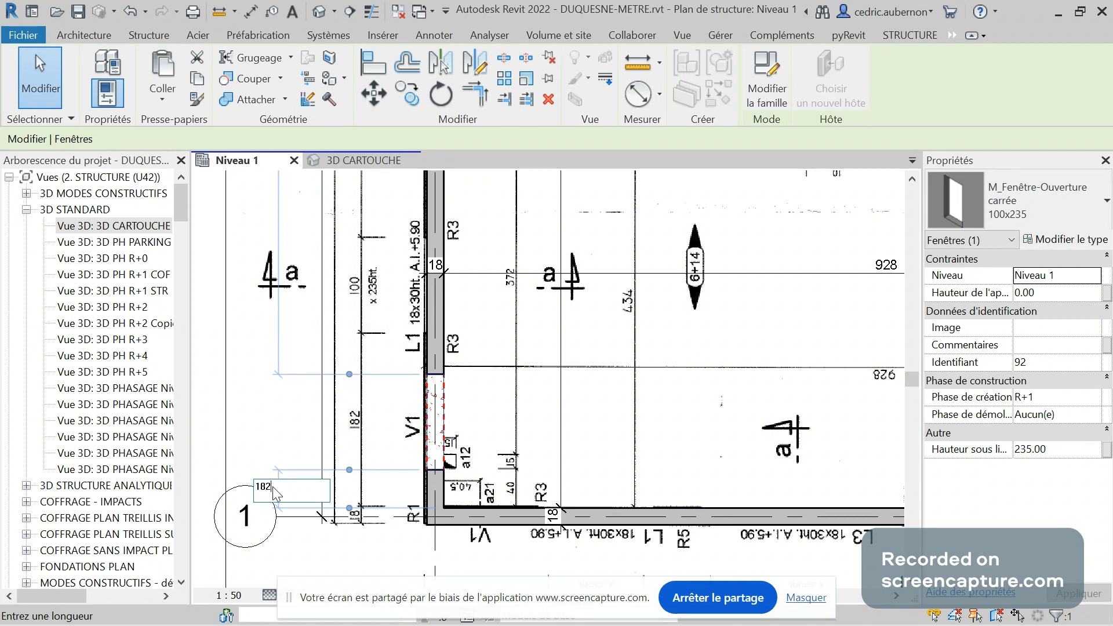
pyautogui.write('182')
pyautogui.press('Return')
# Start placing a window of type 100X220 from M_Fenêtre-Ouverture carrée, inspect its type properties and the other types, and cancel the placement
pyautogui.scroll(-2, 359, 500)
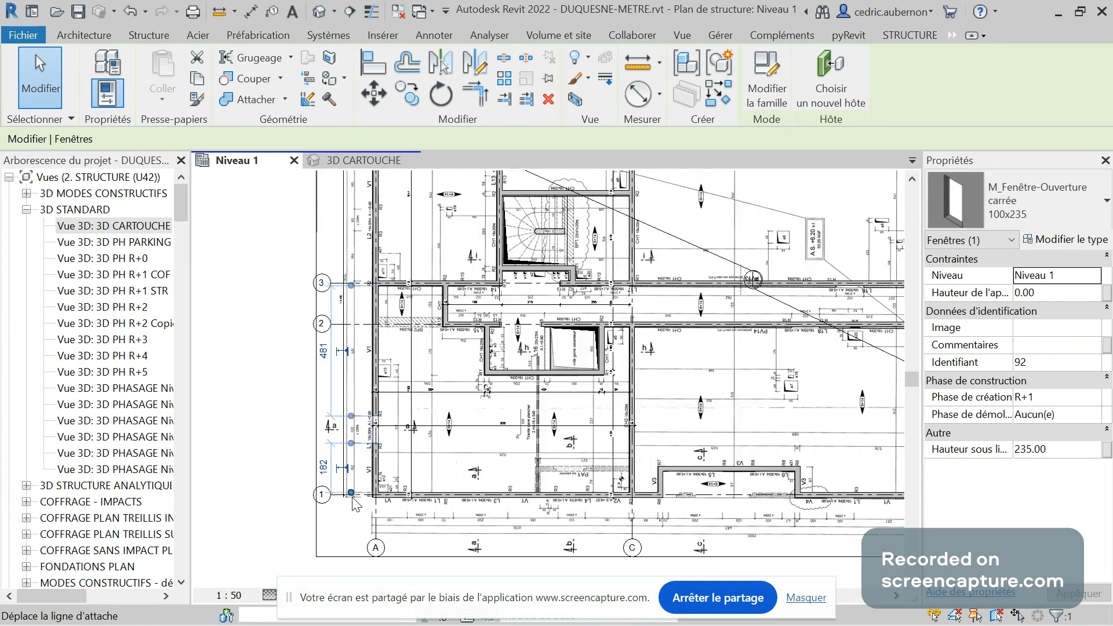
pyautogui.scroll(-3, 354, 462)
pyautogui.scroll(5, 367, 231)
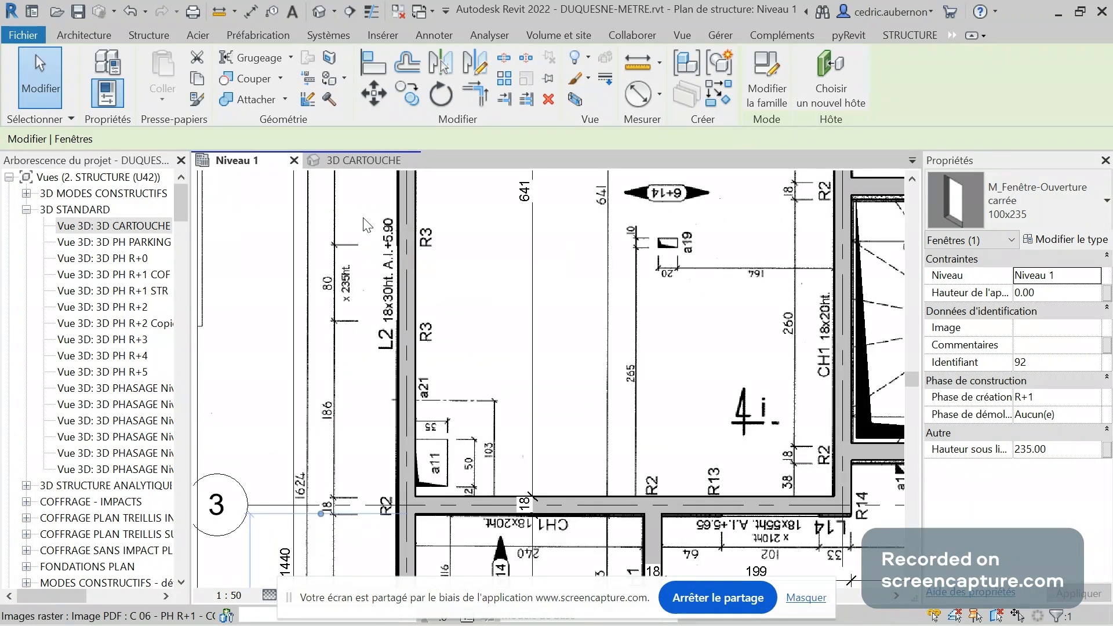
pyautogui.scroll(-5, 368, 225)
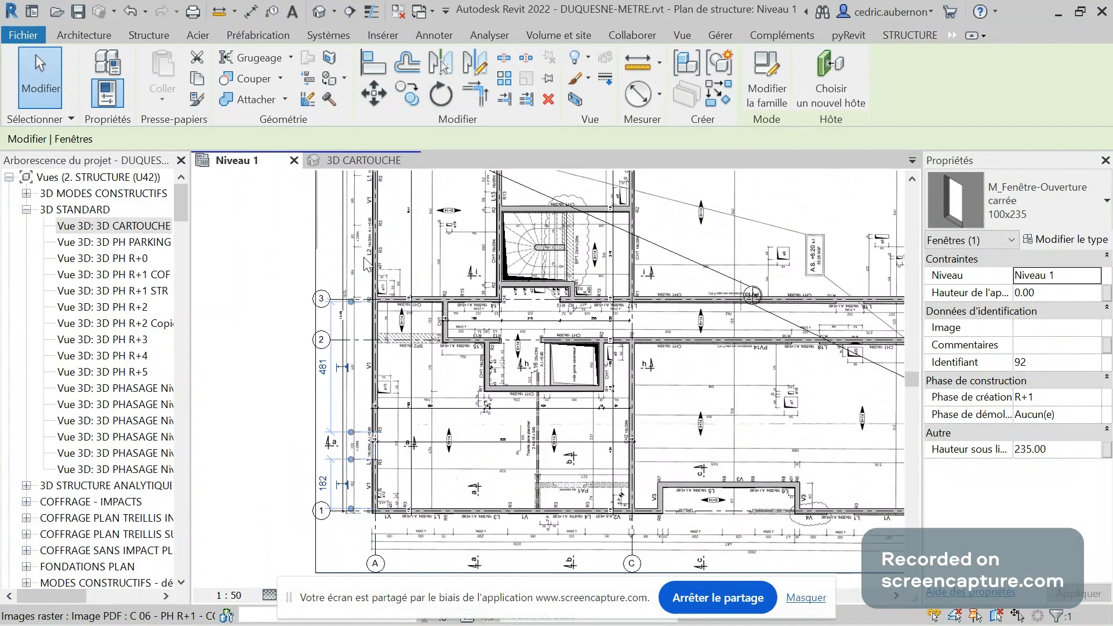
pyautogui.click(103, 37)
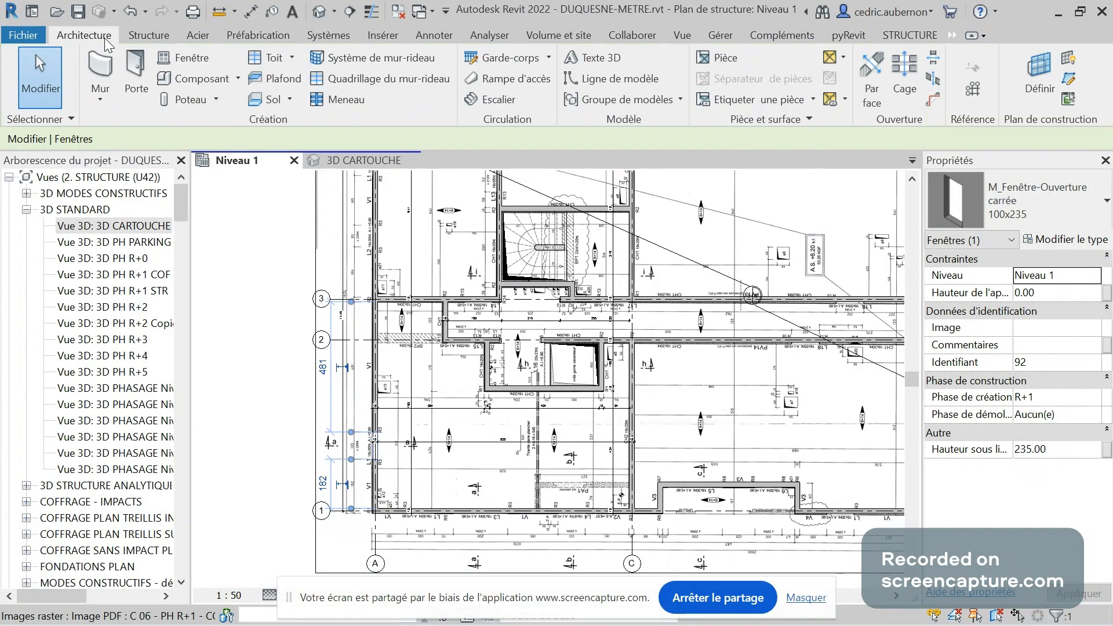
pyautogui.click(173, 55)
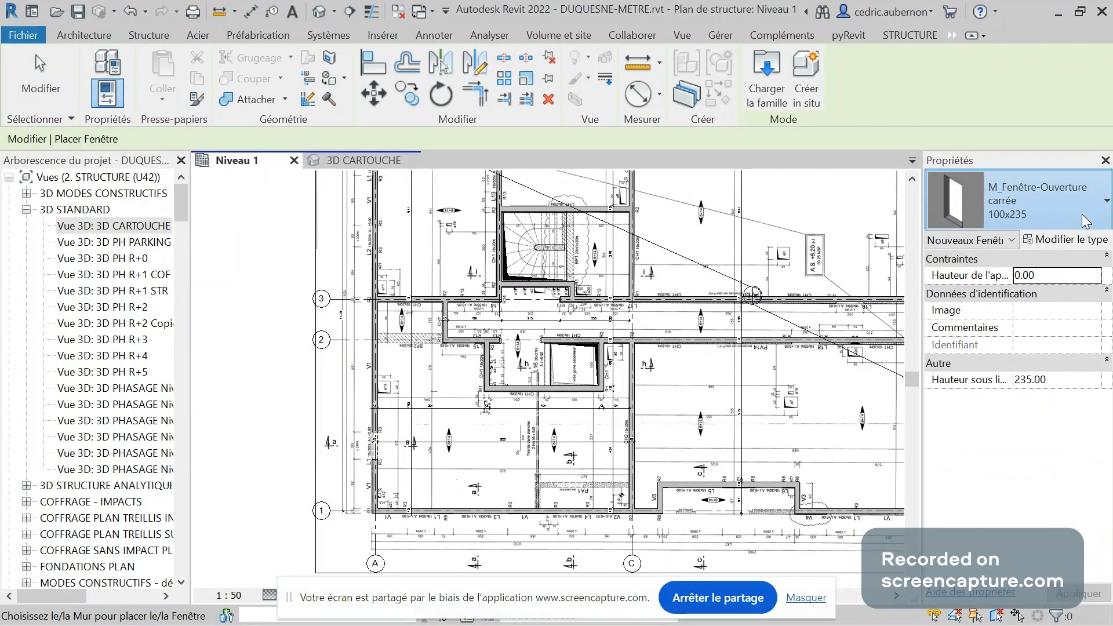
pyautogui.click(1081, 220)
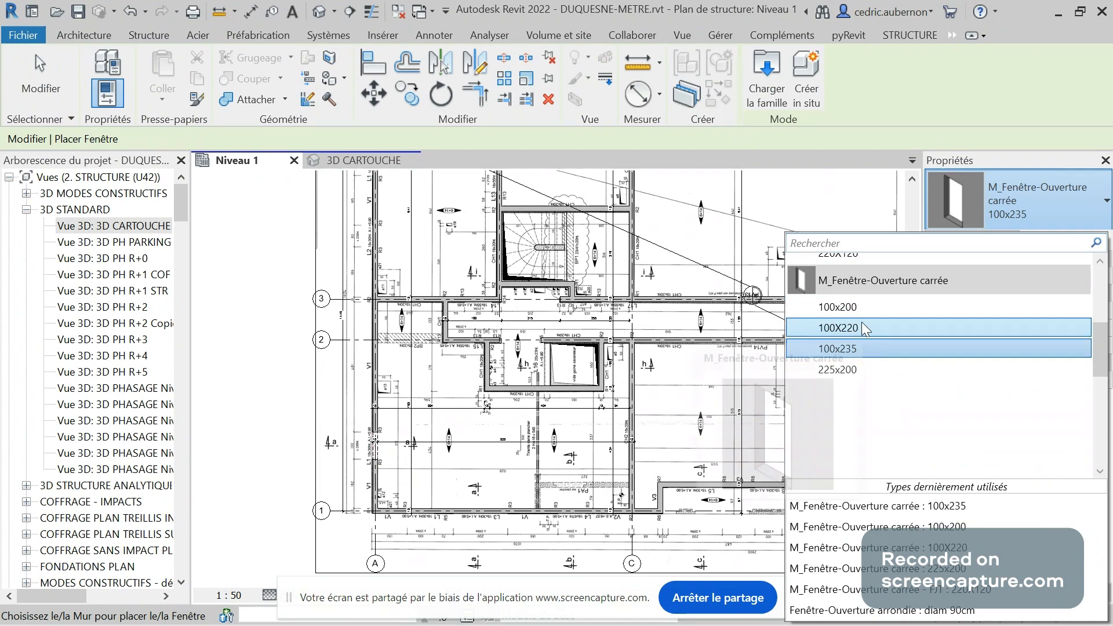
pyautogui.click(846, 328)
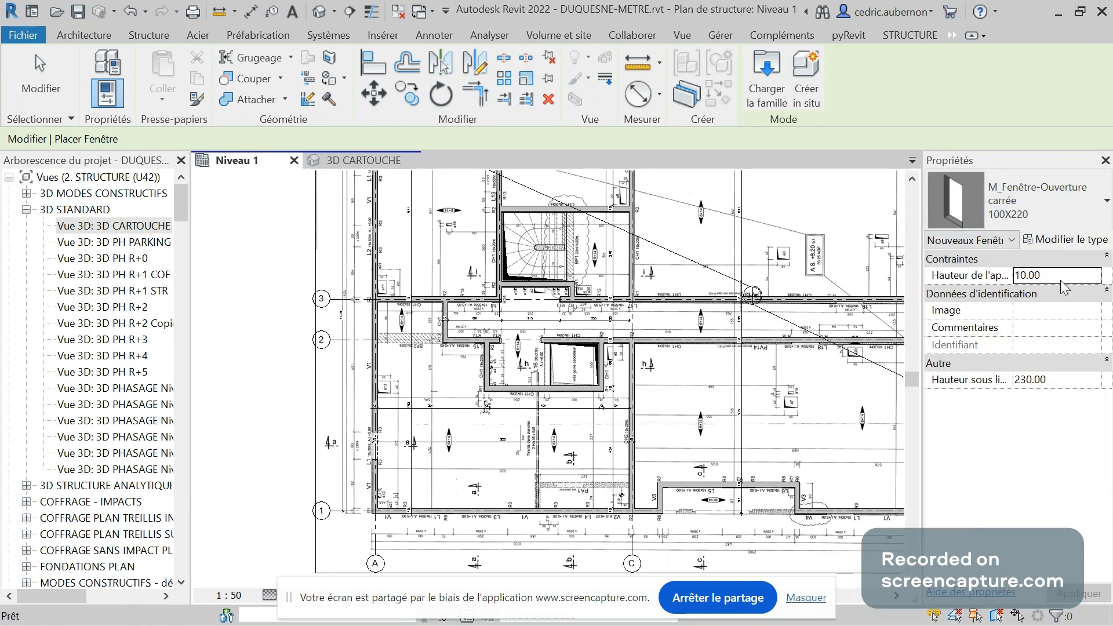
pyautogui.click(1079, 245)
pyautogui.click(405, 240)
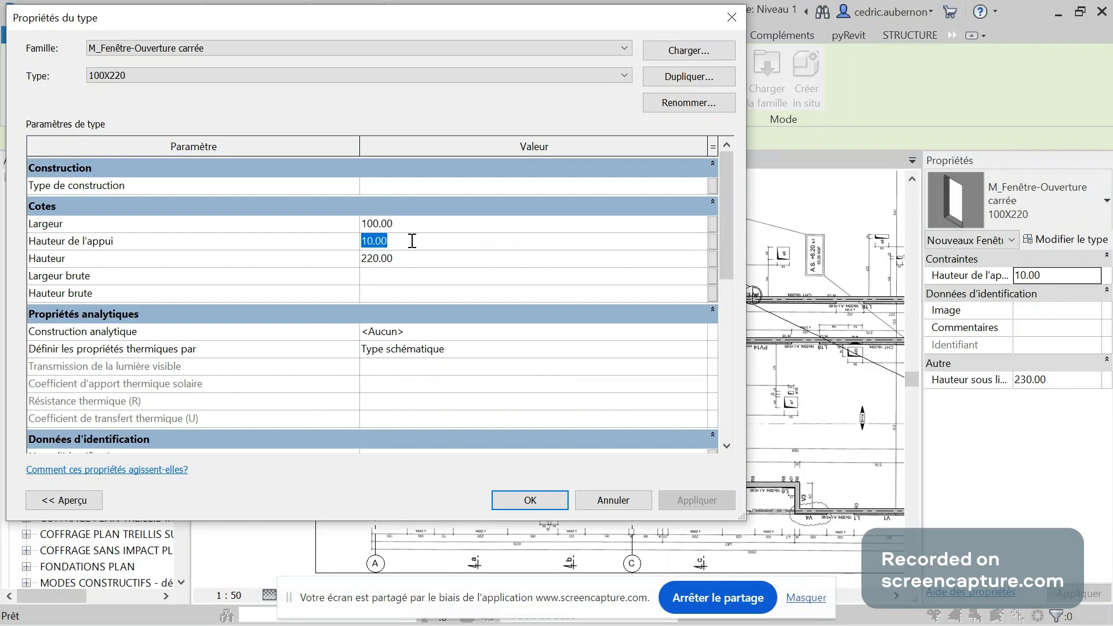
pyautogui.click(412, 241)
pyautogui.click(624, 506)
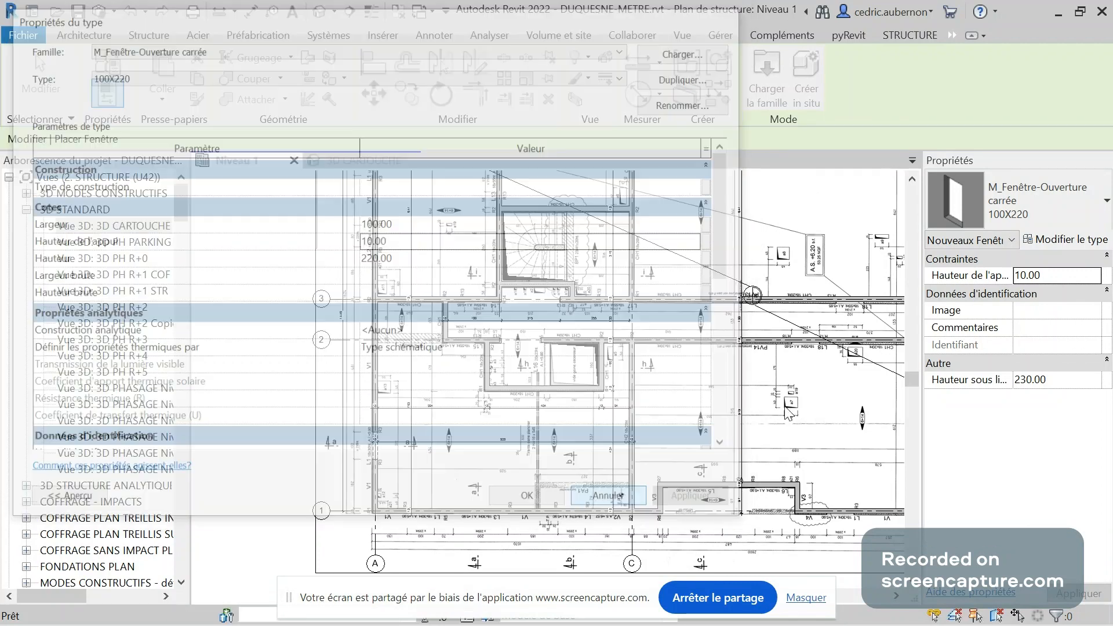
pyautogui.click(1058, 218)
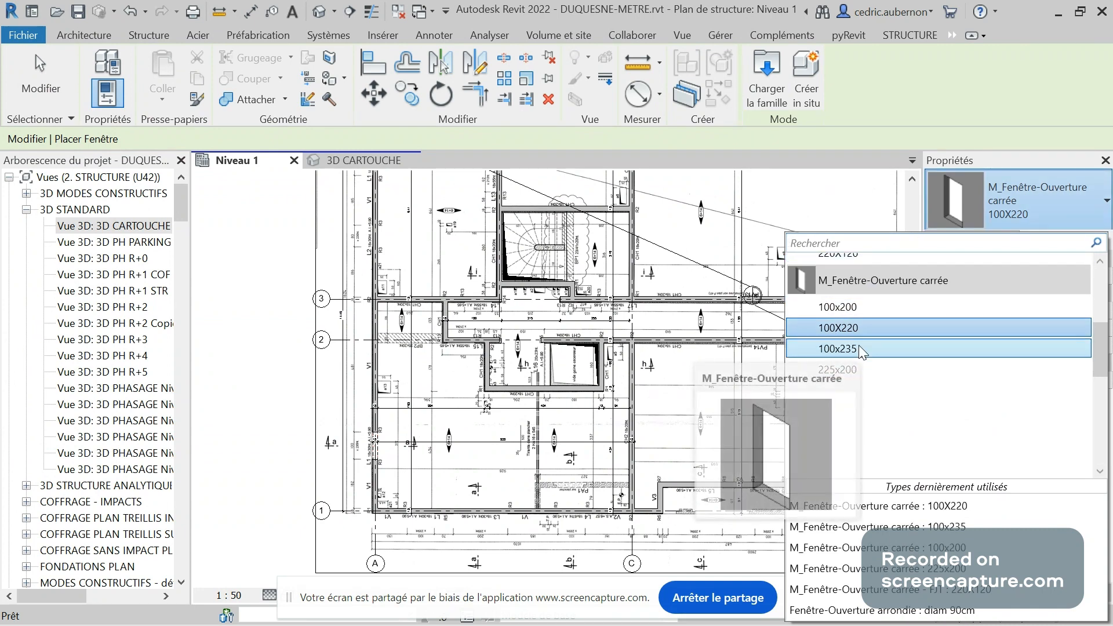
pyautogui.click(176, 210)
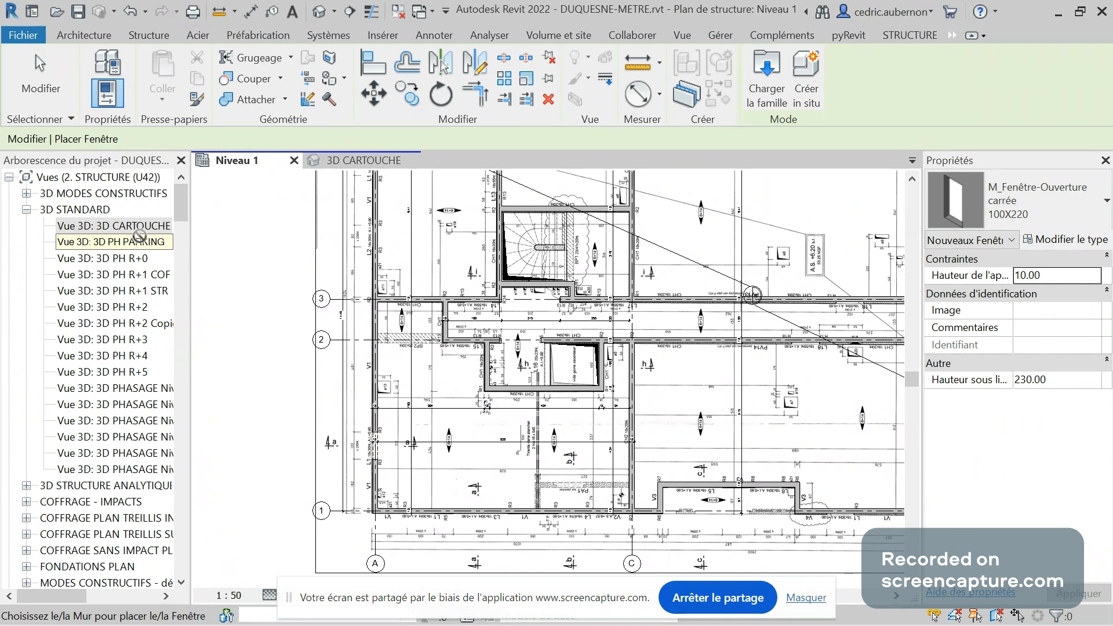
pyautogui.press('Escape')
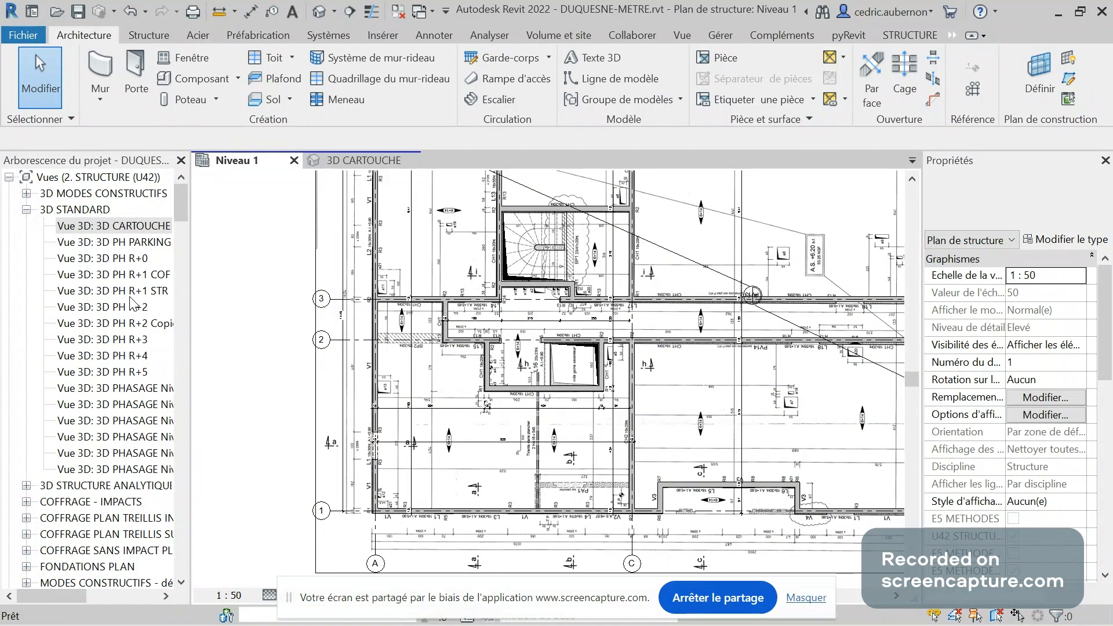
# Search the project browser for "M_Fe" to locate the M_Fenêtre-Ouverture carrée family
pyautogui.scroll(-7, 83, 413)
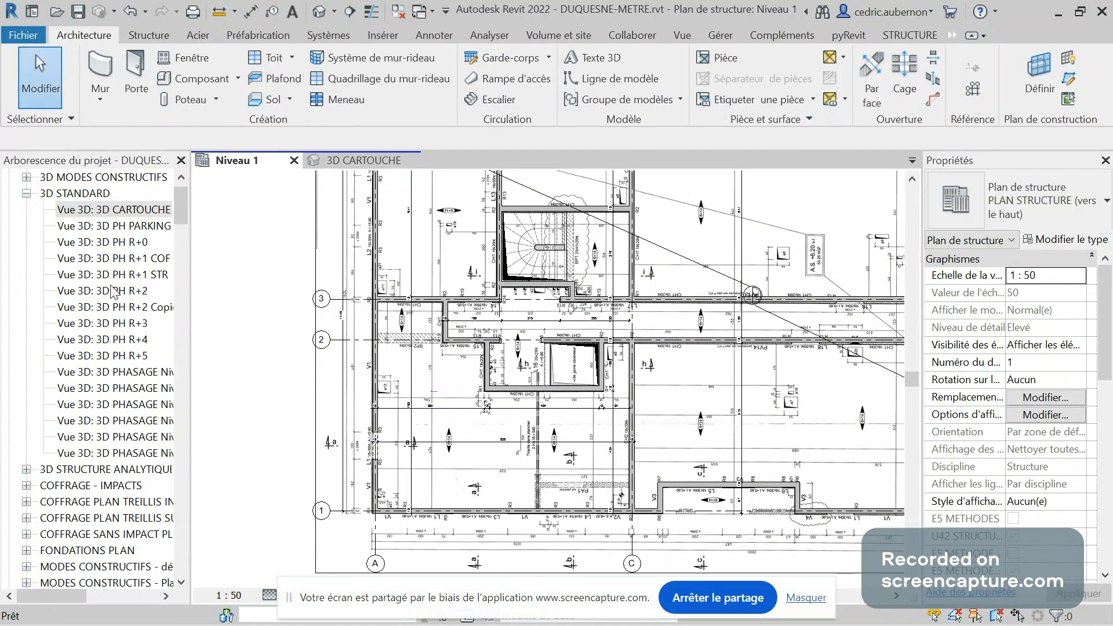
pyautogui.scroll(-1, 83, 413)
pyautogui.click(54, 502)
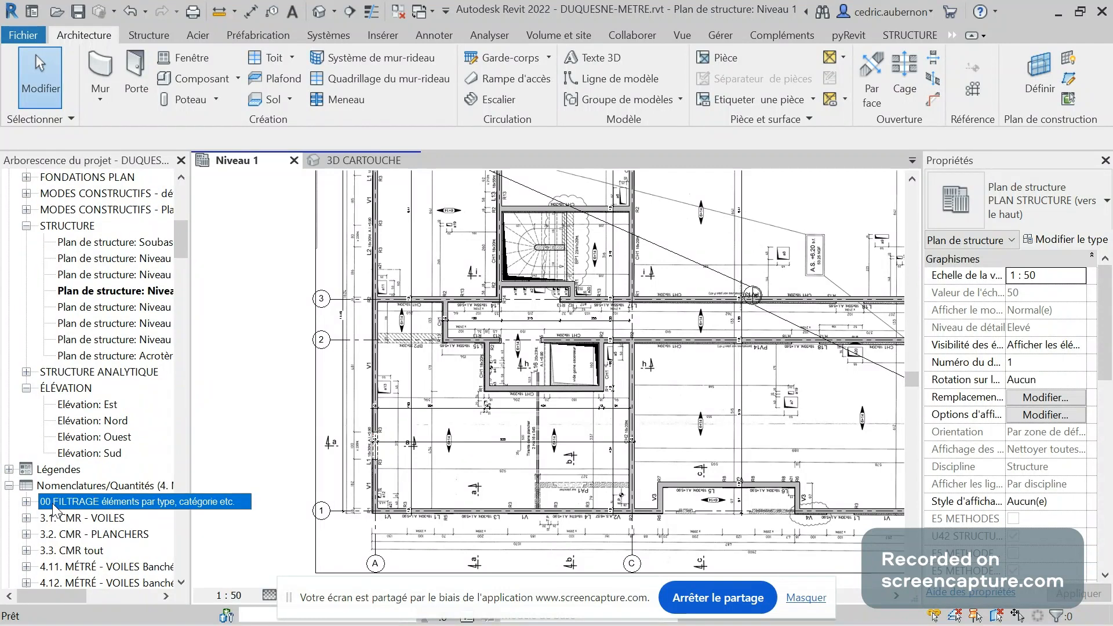
pyautogui.hotkey('ctrl', 'f')
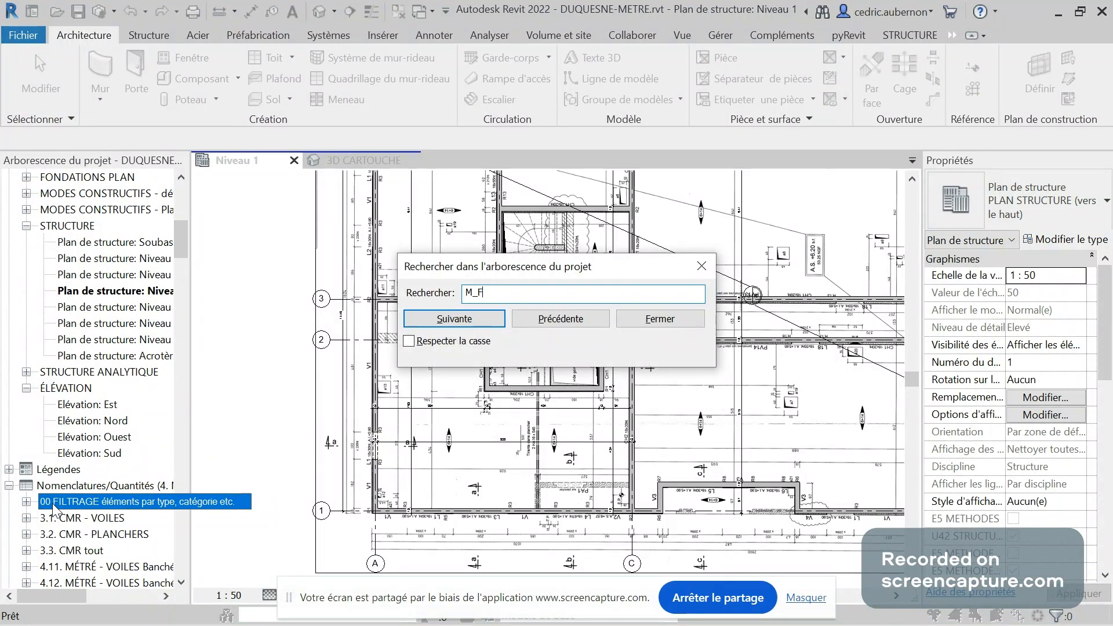
pyautogui.press('Return')
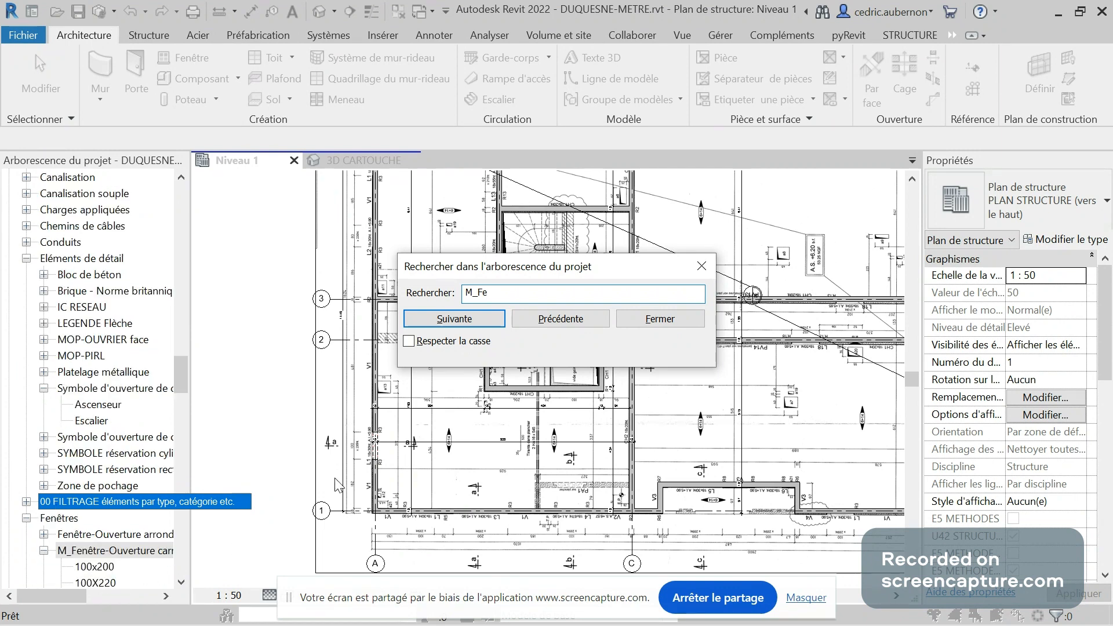
pyautogui.click(671, 318)
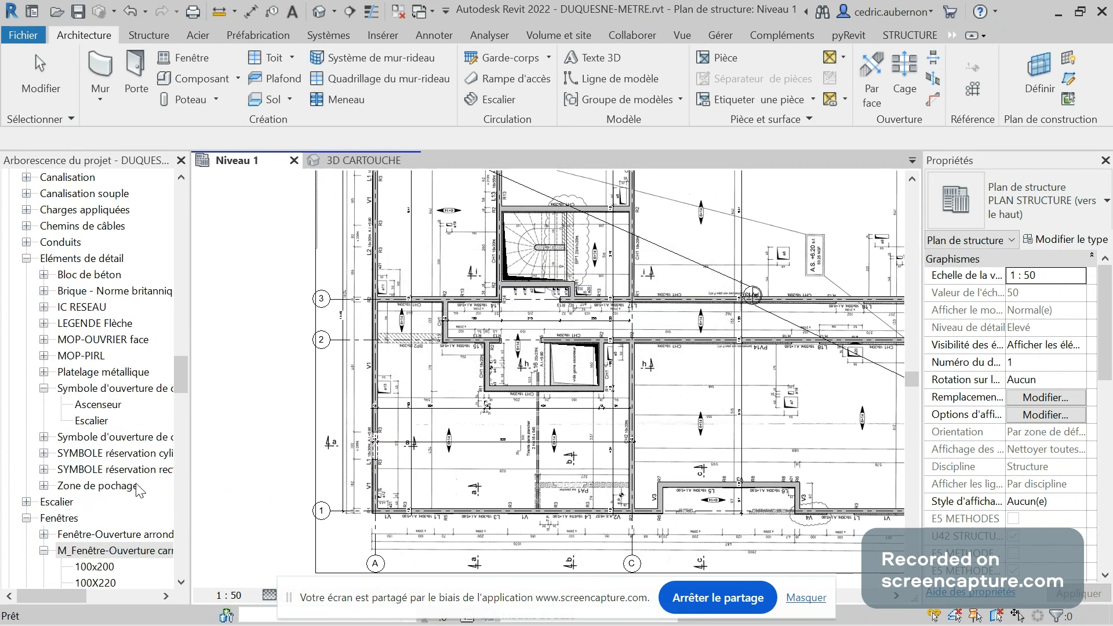
# Delete the 100x200, 100X220 and 225x200 types from the M_Fenêtre-Ouverture carrée family
pyautogui.scroll(-2, 119, 482)
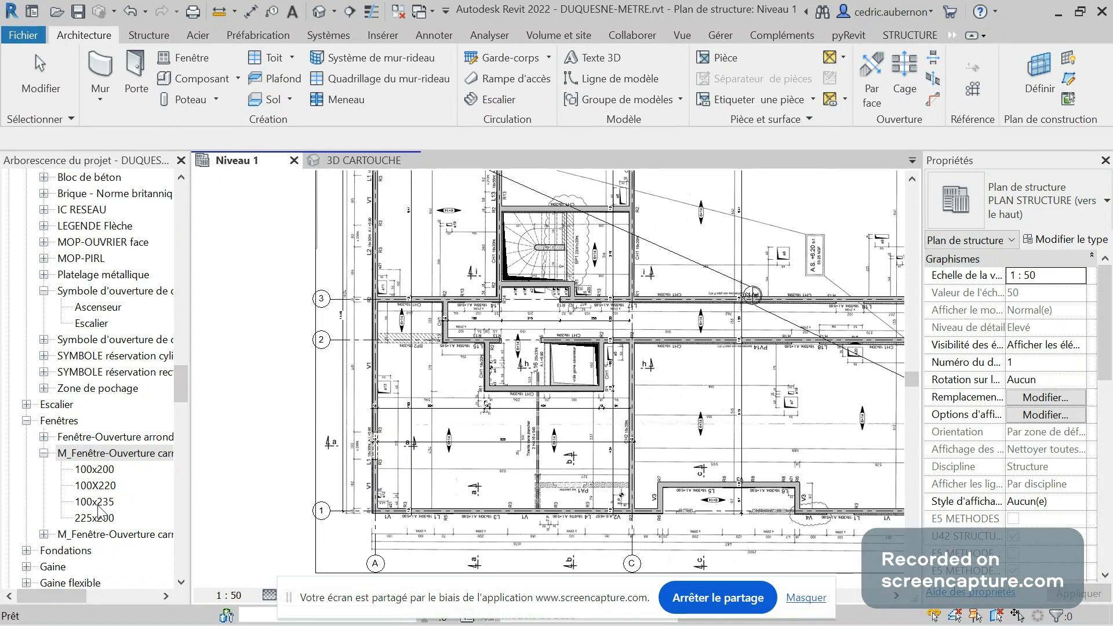
pyautogui.click(104, 470)
pyautogui.keyDown('ctrl'); pyautogui.click(104, 483); pyautogui.keyUp('ctrl')
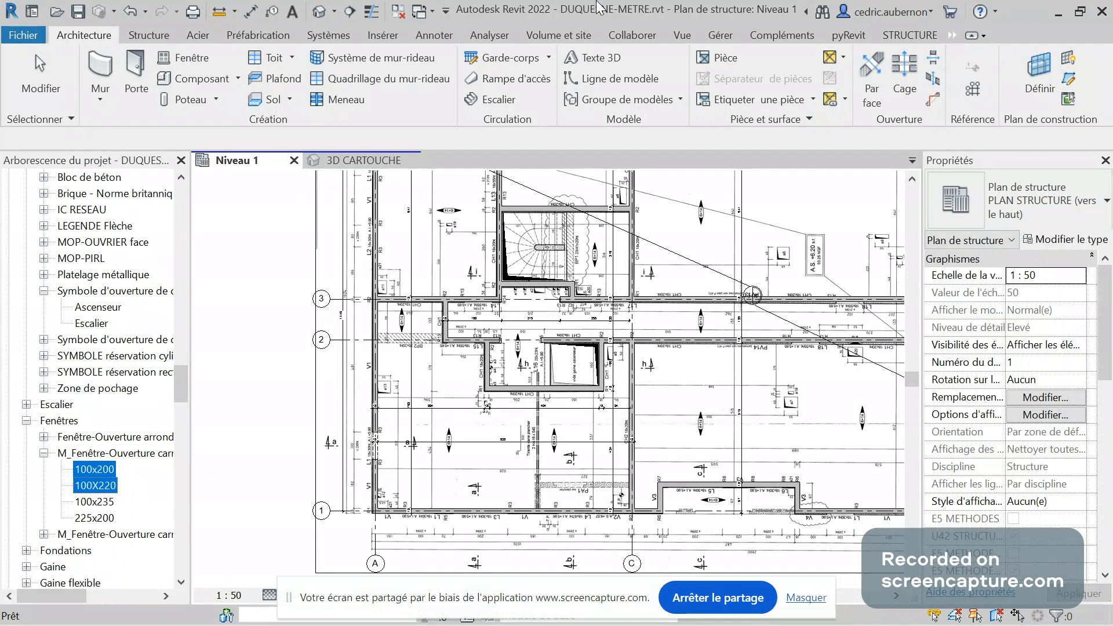
pyautogui.press('Delete')
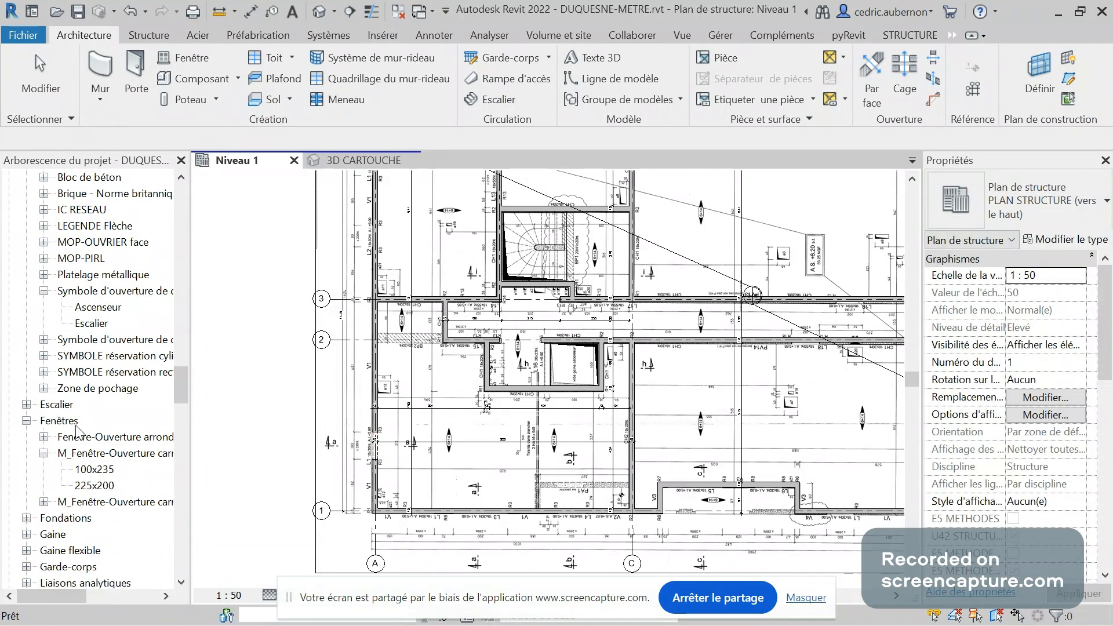
pyautogui.click(93, 487)
pyautogui.press('Delete')
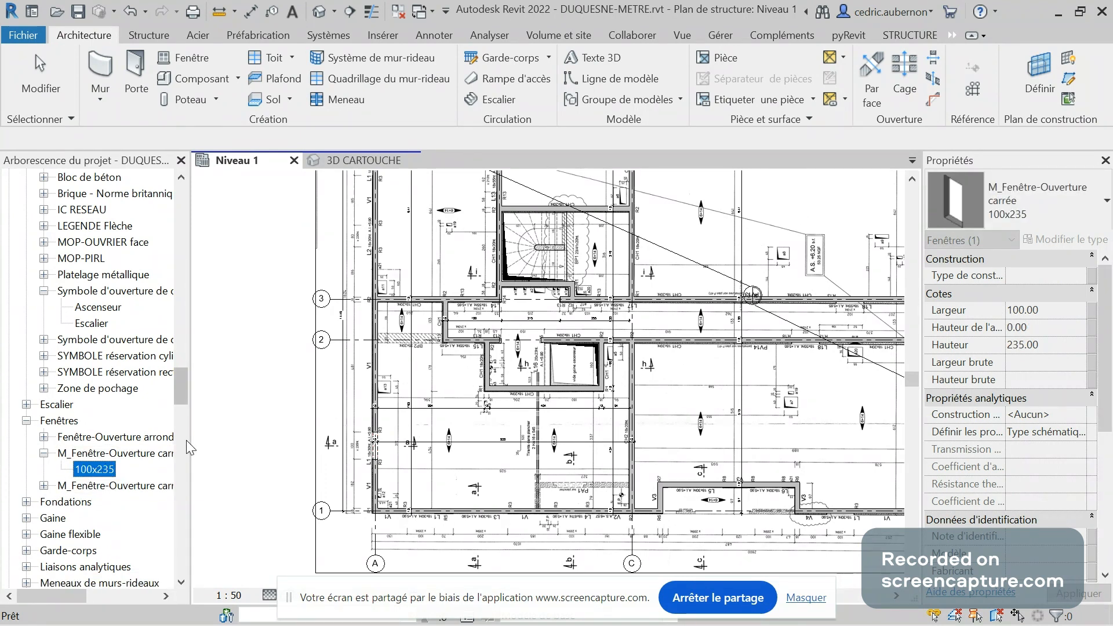
# Narrow the project browser and start placing a window with the M_Fenêtre-Ouverture carrée type 100x235
pyautogui.moveTo(186, 442); pyautogui.dragTo(158, 468)
pyautogui.click(186, 52)
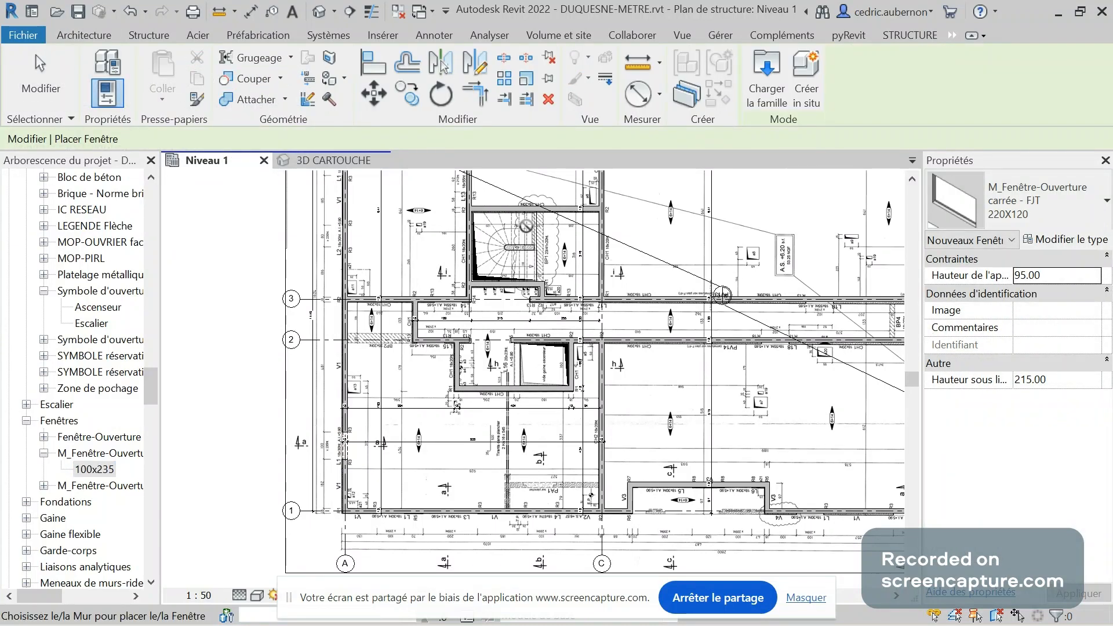
pyautogui.click(1097, 219)
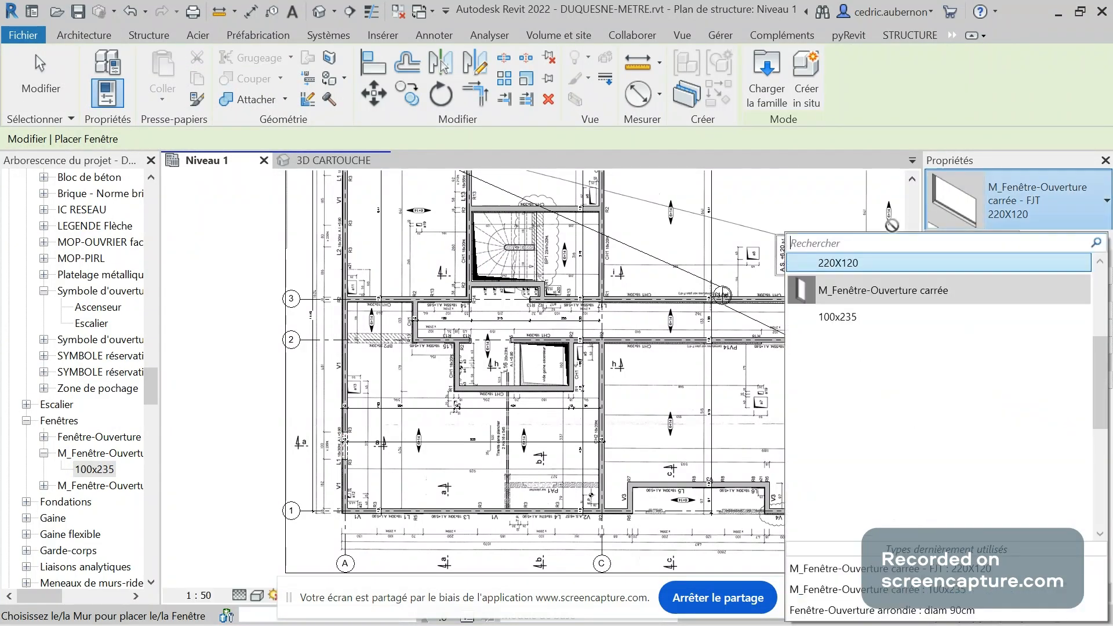
pyautogui.scroll(2, 864, 321)
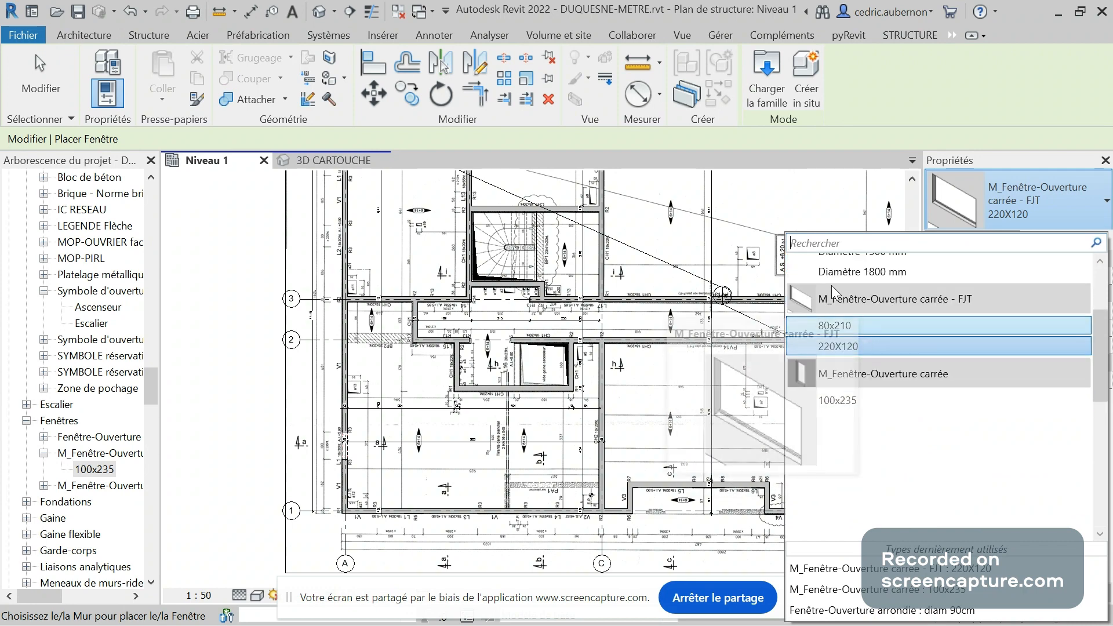
pyautogui.moveTo(852, 350)
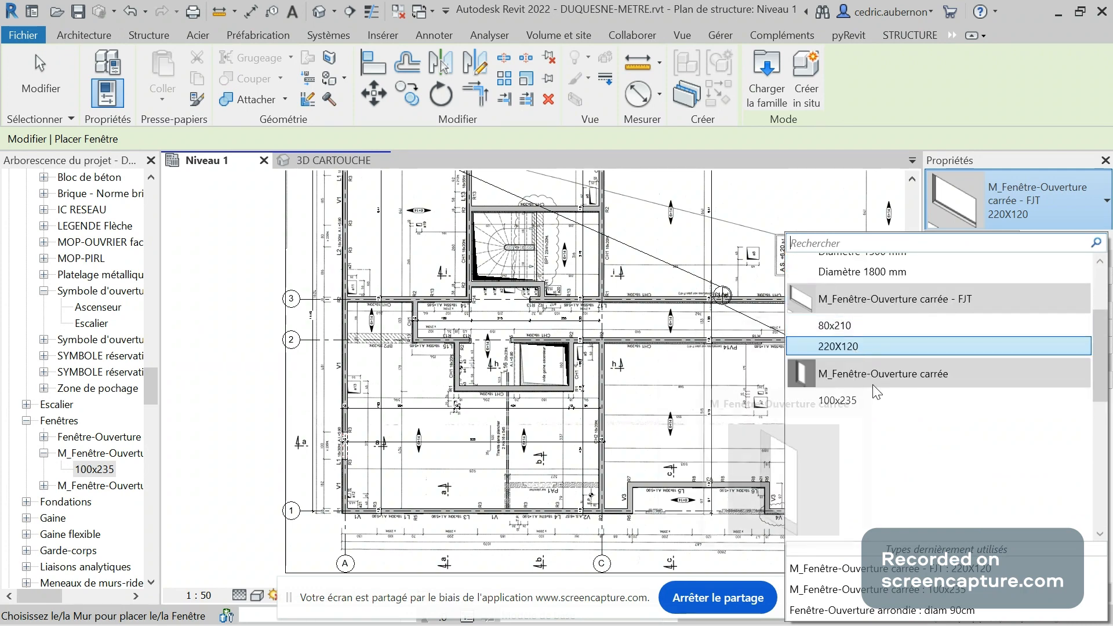
pyautogui.click(846, 397)
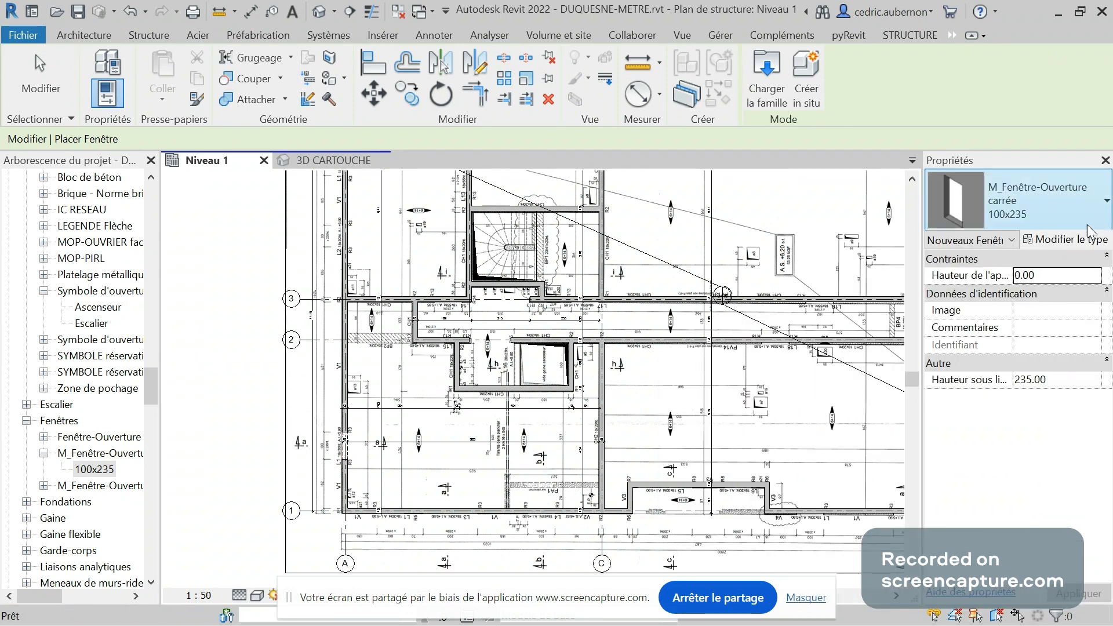
# Duplicate the M_Fenêtre-Ouverture carrée type 100x235 as 80x235 and set its Largeur to 80
pyautogui.click(1066, 239)
pyautogui.click(684, 77)
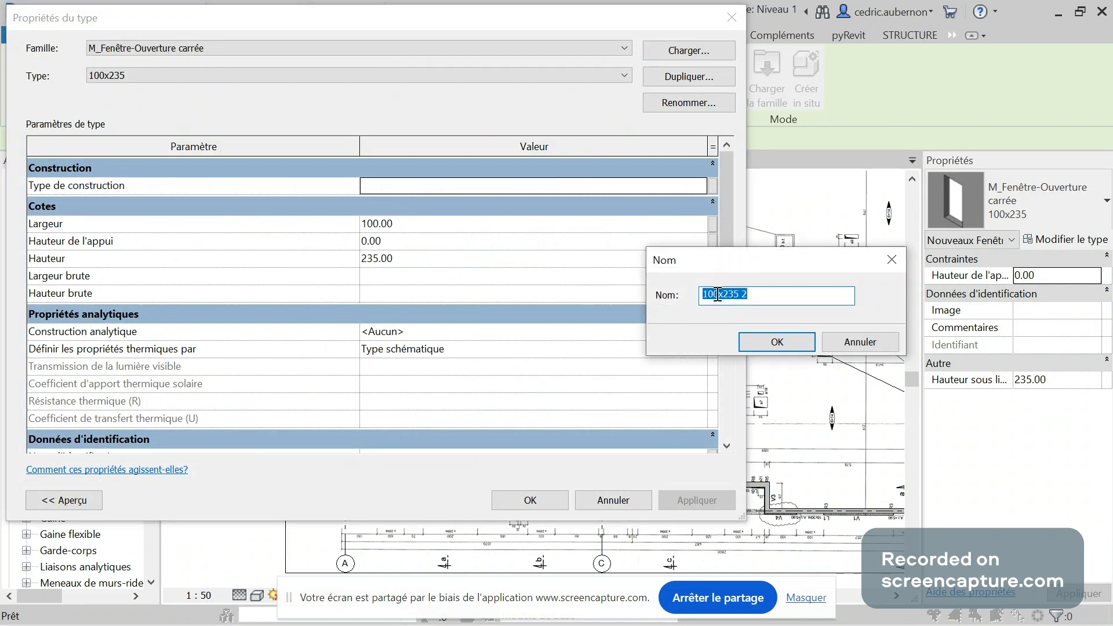
pyautogui.click(717, 293)
pyautogui.click(777, 342)
pyautogui.click(412, 223)
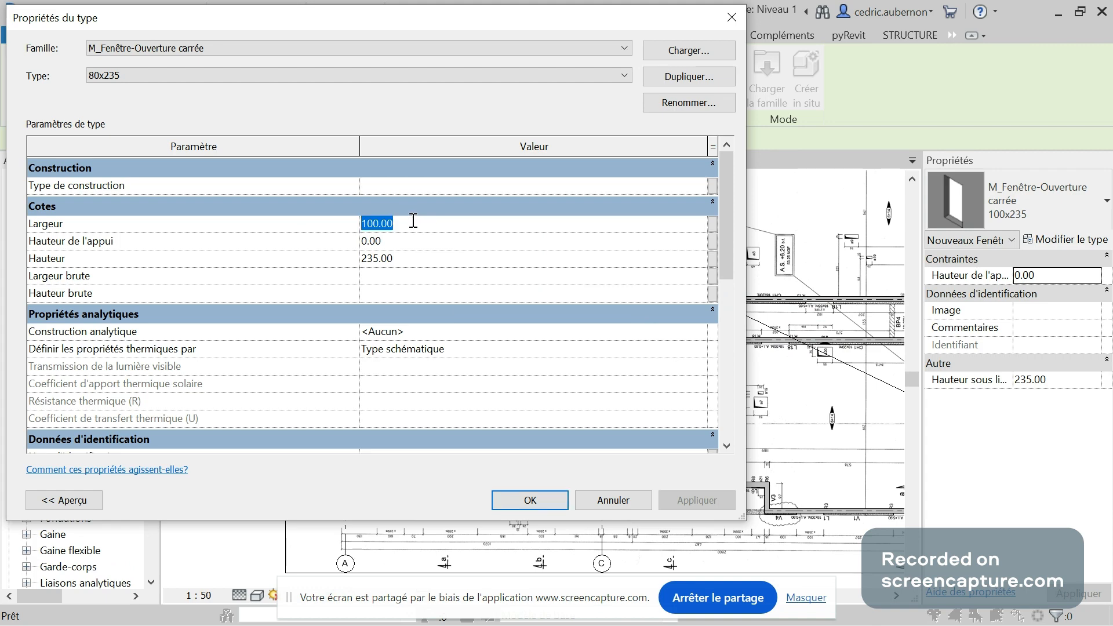
pyautogui.write('80')
pyautogui.press('Return')
pyautogui.click(530, 499)
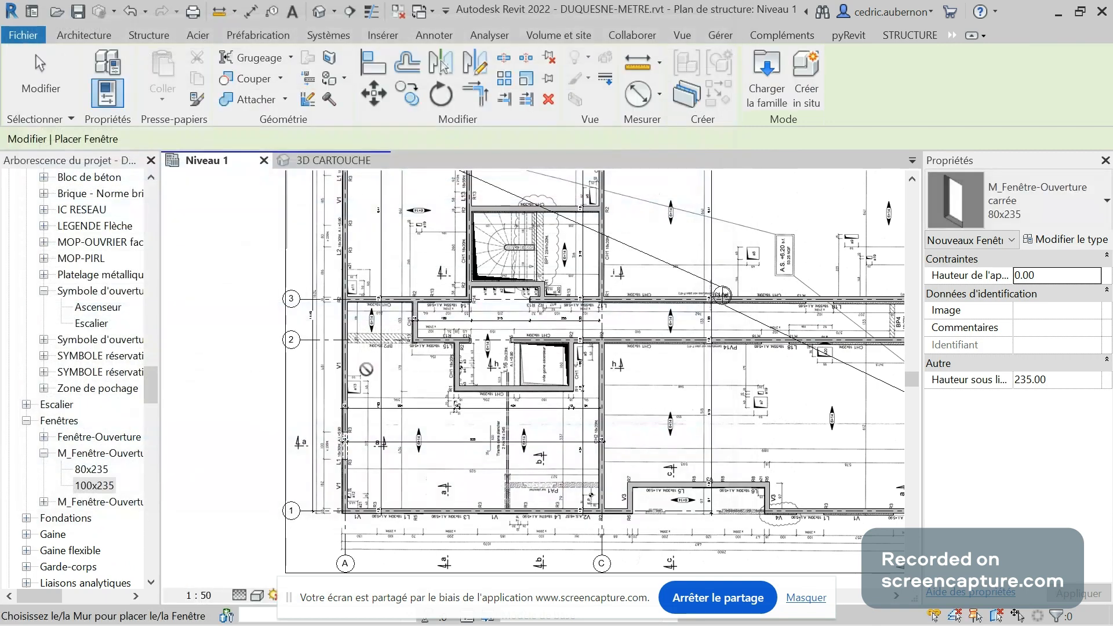
# Place an 80x235 window in the axis A façade wall at the L2 opening, between axes 3 and 4
pyautogui.scroll(3, 319, 205)
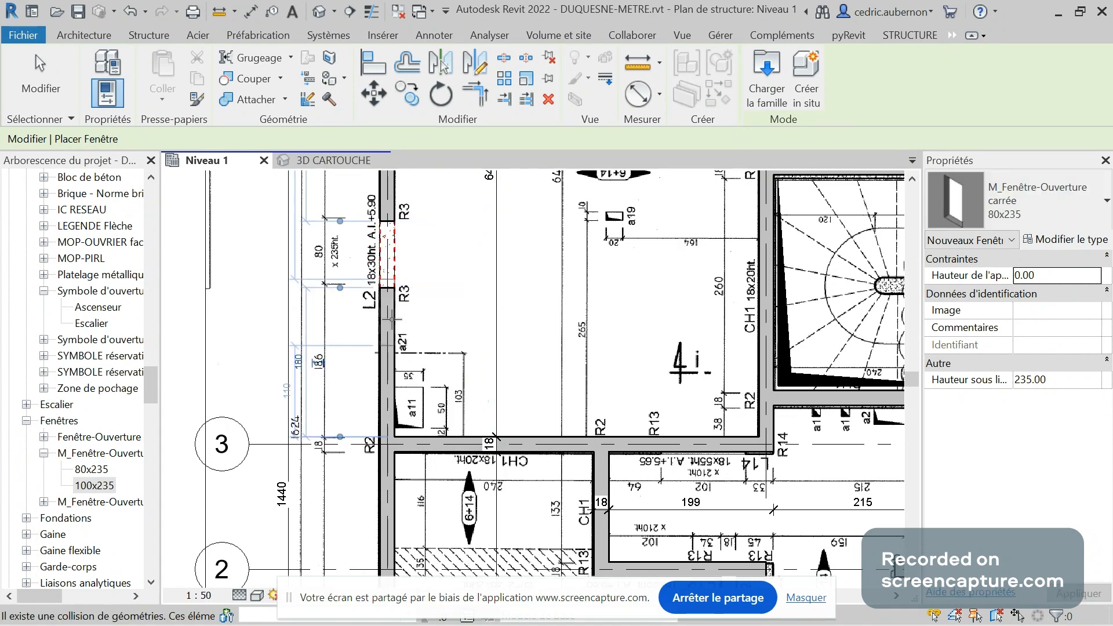
pyautogui.scroll(-3, 396, 394)
pyautogui.scroll(2, 418, 245)
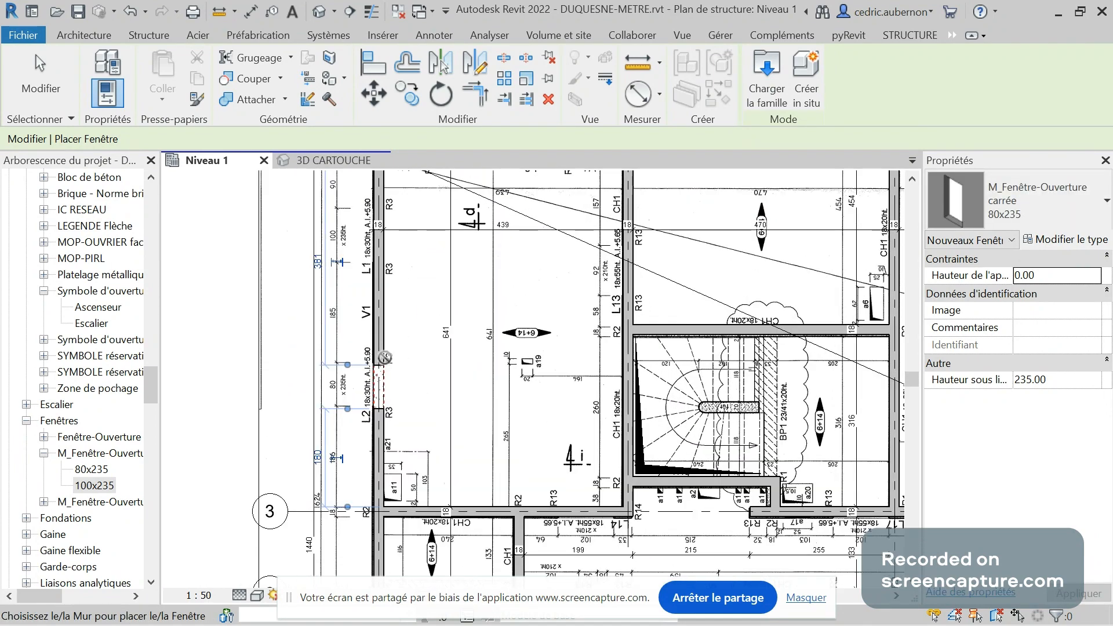
# Switch to the 100x235 type and place a window in the axis A façade wall at the L1 opening below axis 4
pyautogui.click(1038, 221)
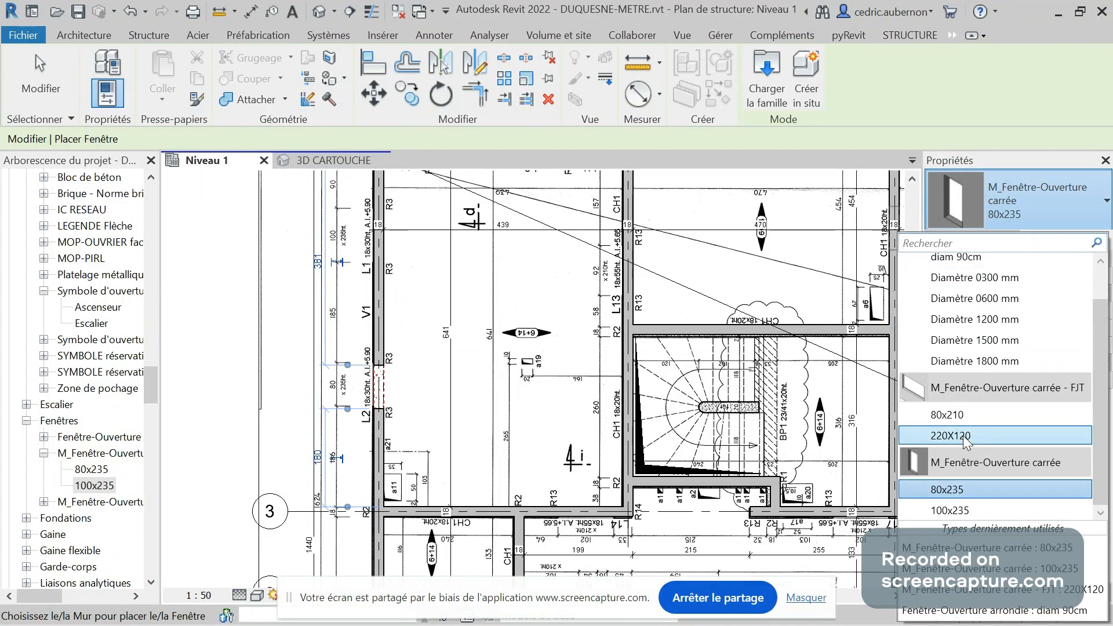
pyautogui.click(950, 510)
pyautogui.scroll(-2, 472, 353)
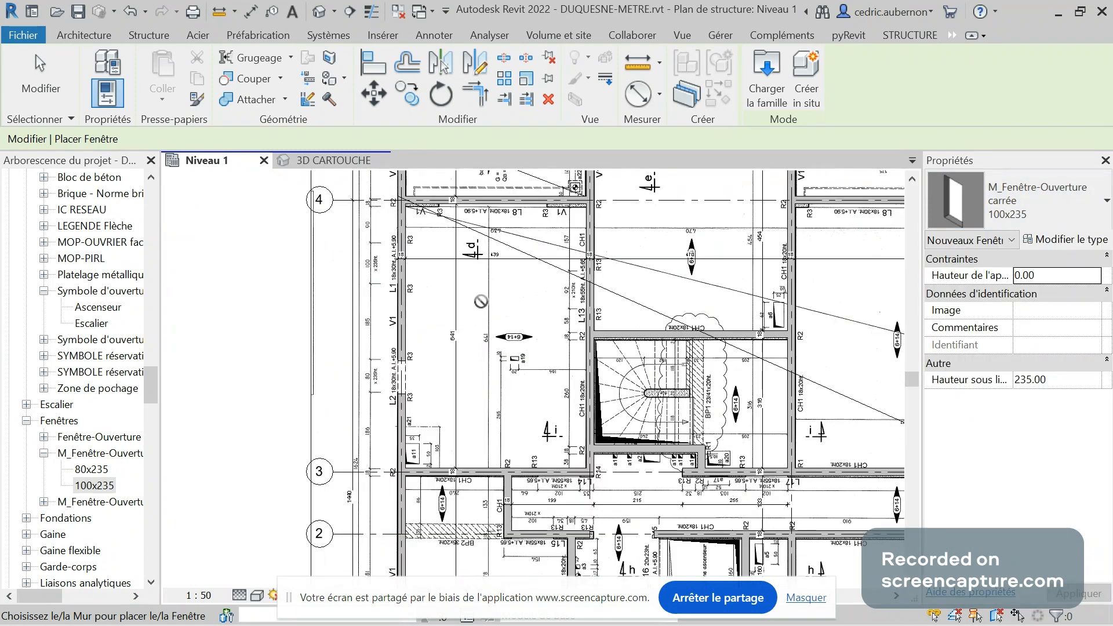
pyautogui.scroll(3, 485, 244)
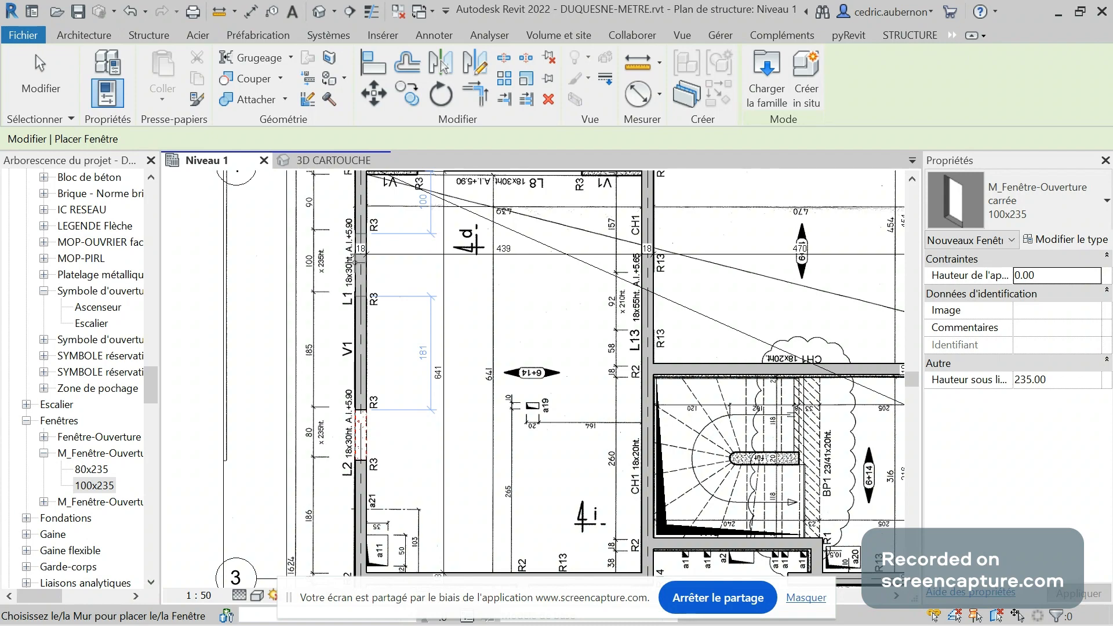
pyautogui.click(383, 306)
pyautogui.scroll(-3, 462, 374)
pyautogui.scroll(4, 323, 214)
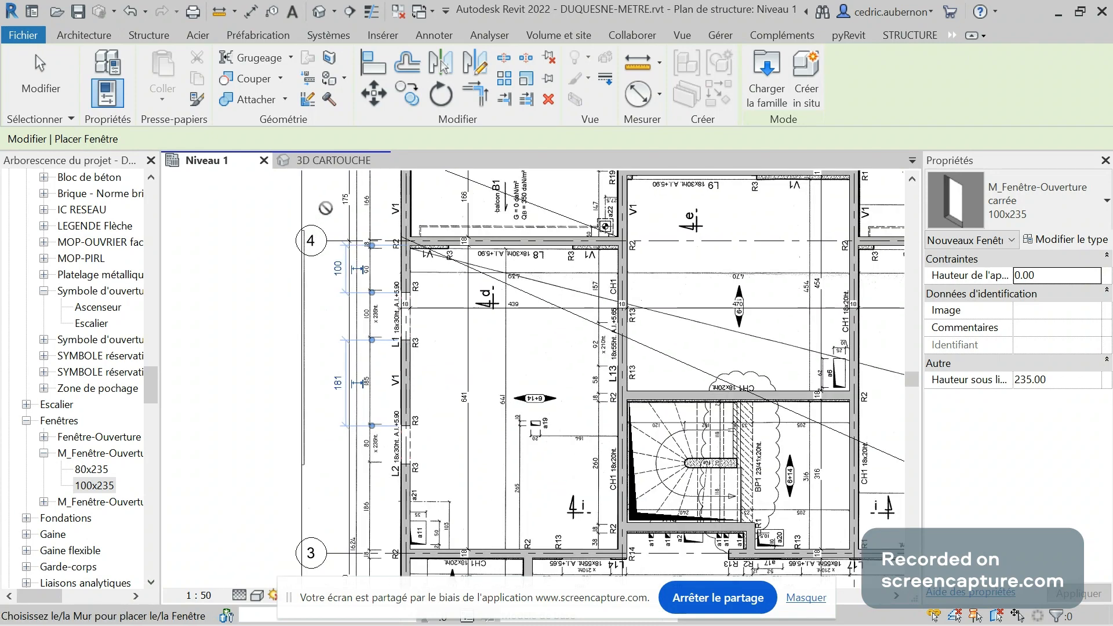
pyautogui.scroll(2, 484, 366)
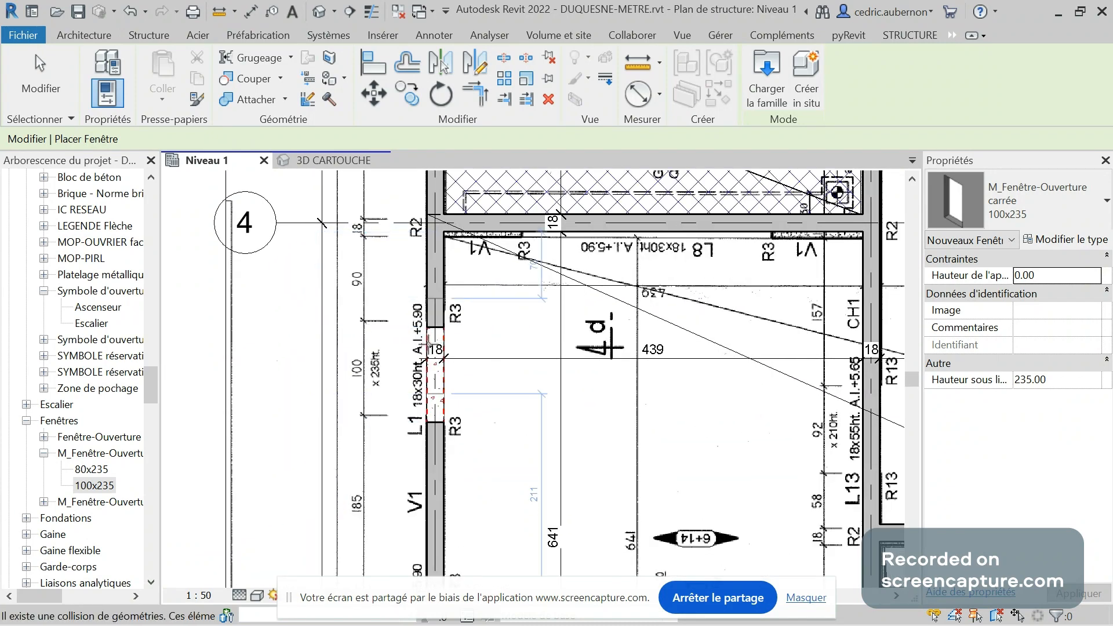
pyautogui.press('Escape')
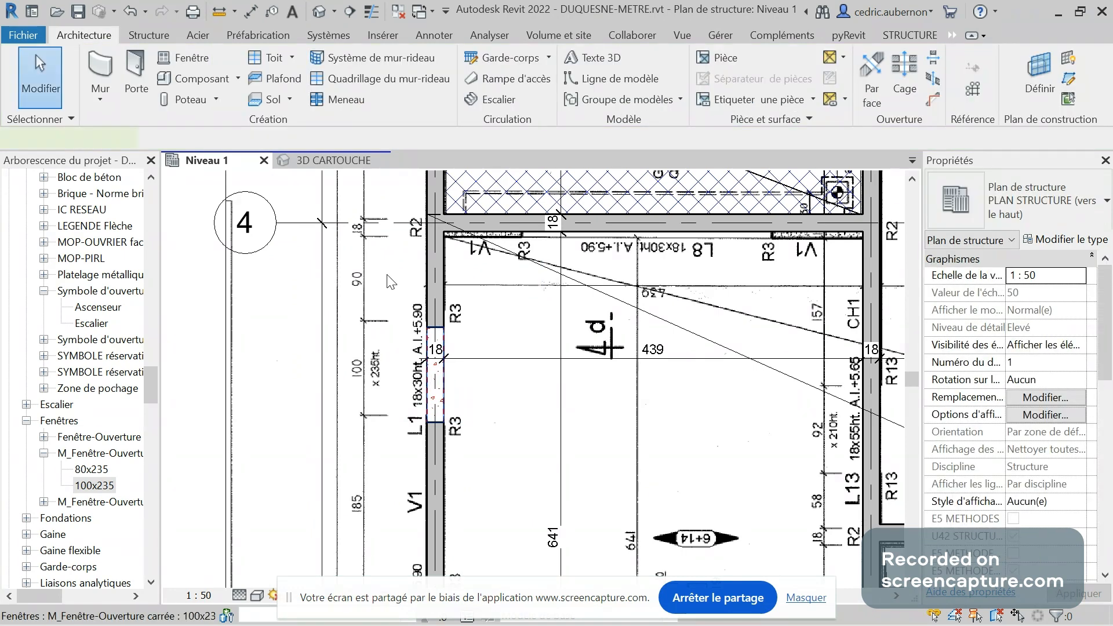
# Set the distance from the 100x235 window at L1 to the axis 4 wall to 90
pyautogui.click(372, 276)
pyautogui.click(344, 281)
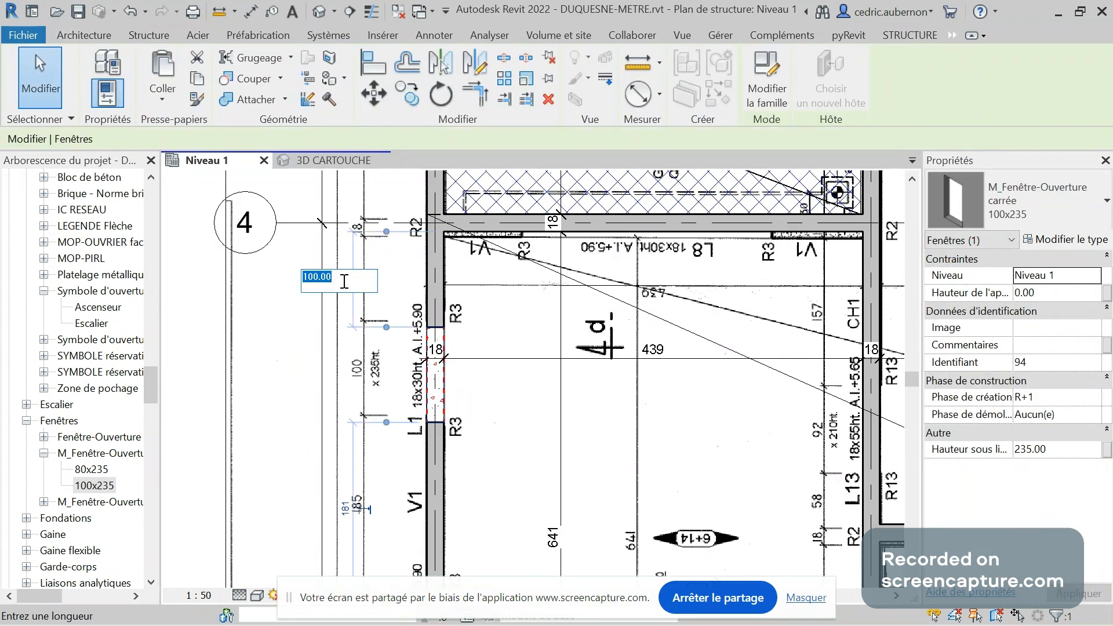
pyautogui.write('90')
pyautogui.press('Return')
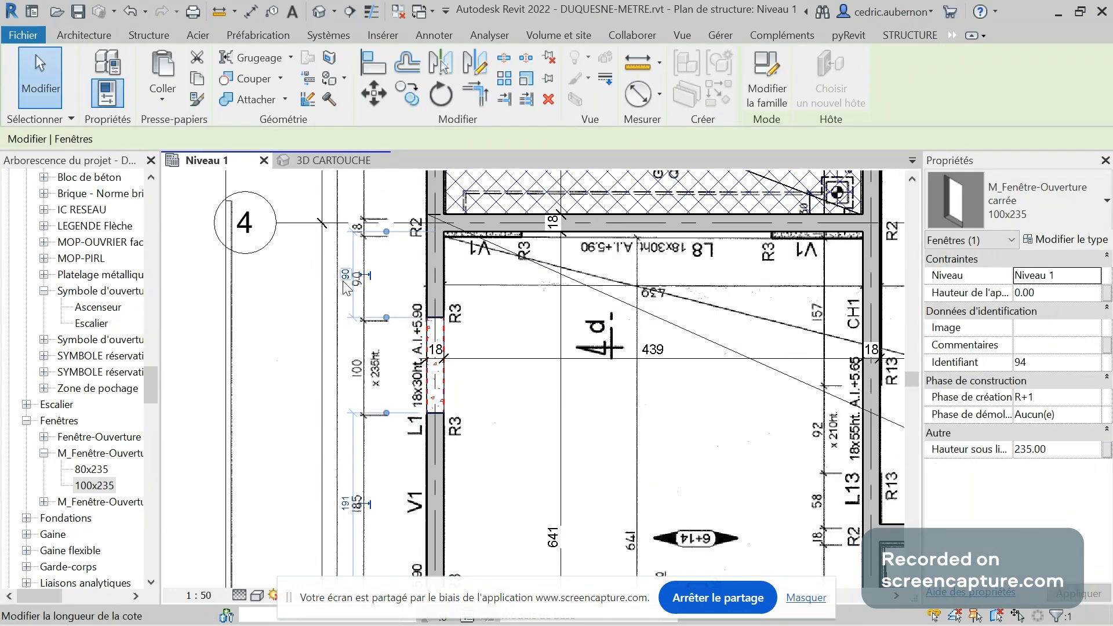
# Set the distance from the 80x235 window at L2 to the 100x235 window at L1 to 185
pyautogui.scroll(-4, 433, 406)
pyautogui.scroll(3, 417, 400)
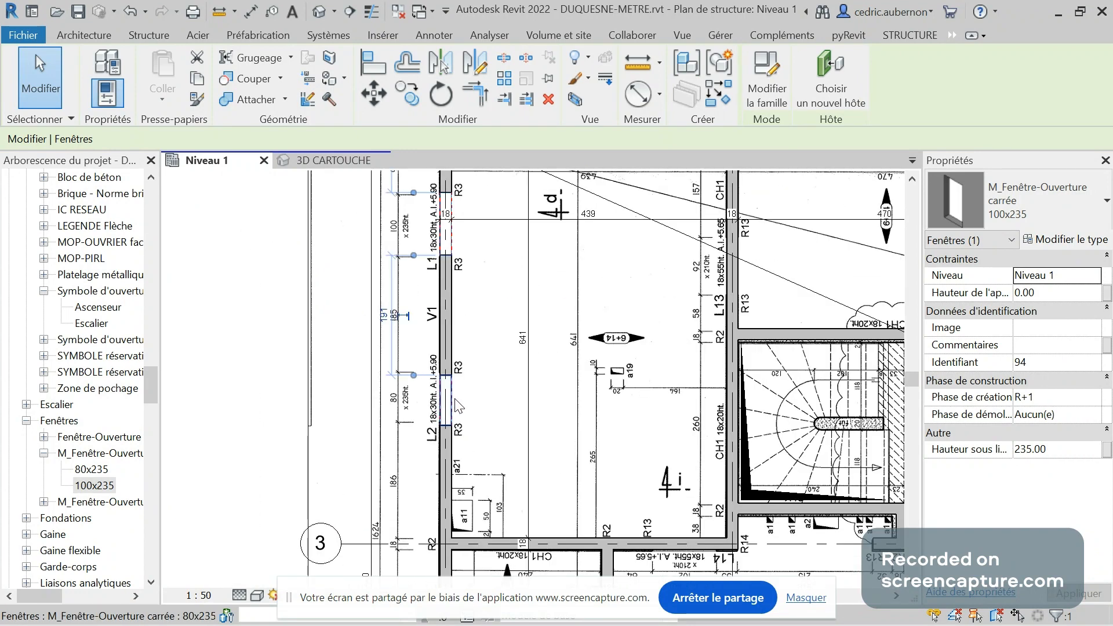
pyautogui.click(459, 406)
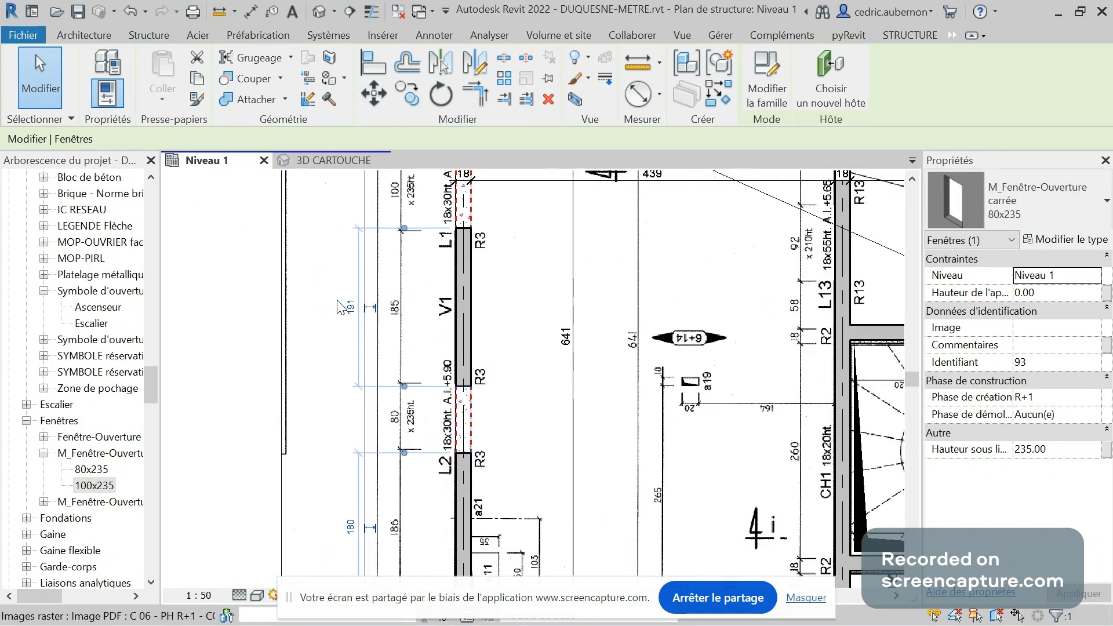
pyautogui.click(349, 307)
pyautogui.write('185')
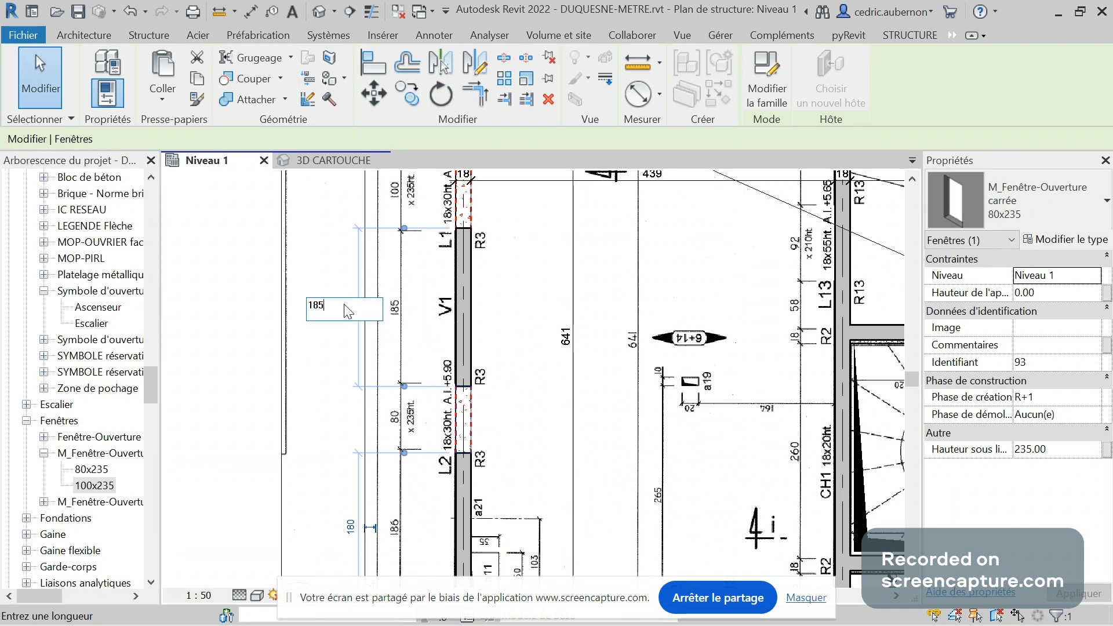
pyautogui.press('Return')
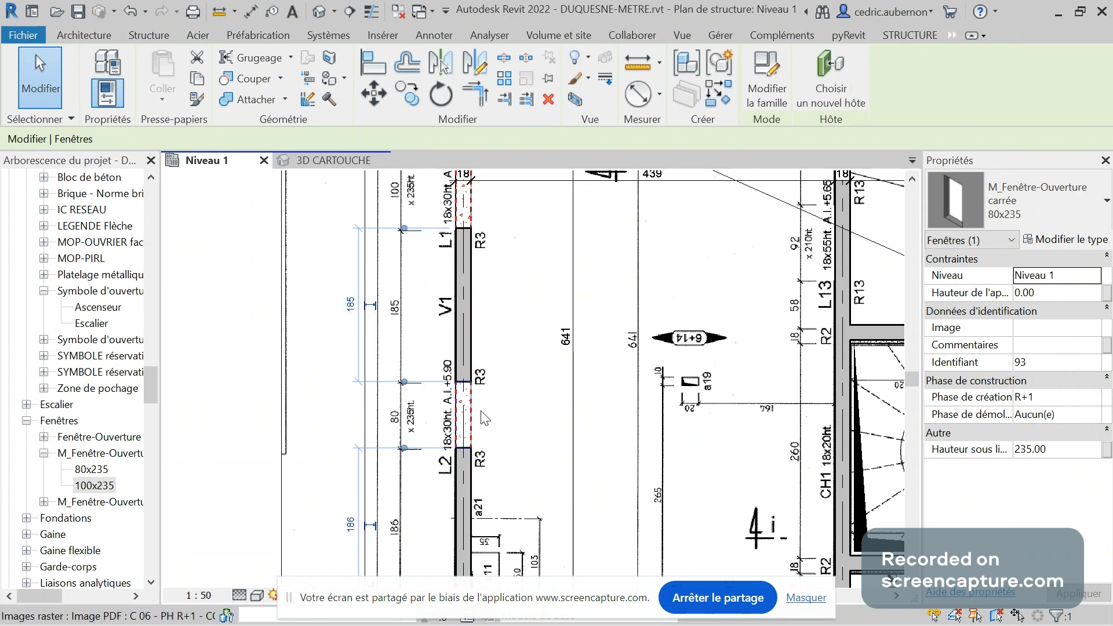
pyautogui.scroll(-5, 470, 507)
pyautogui.scroll(5, 469, 518)
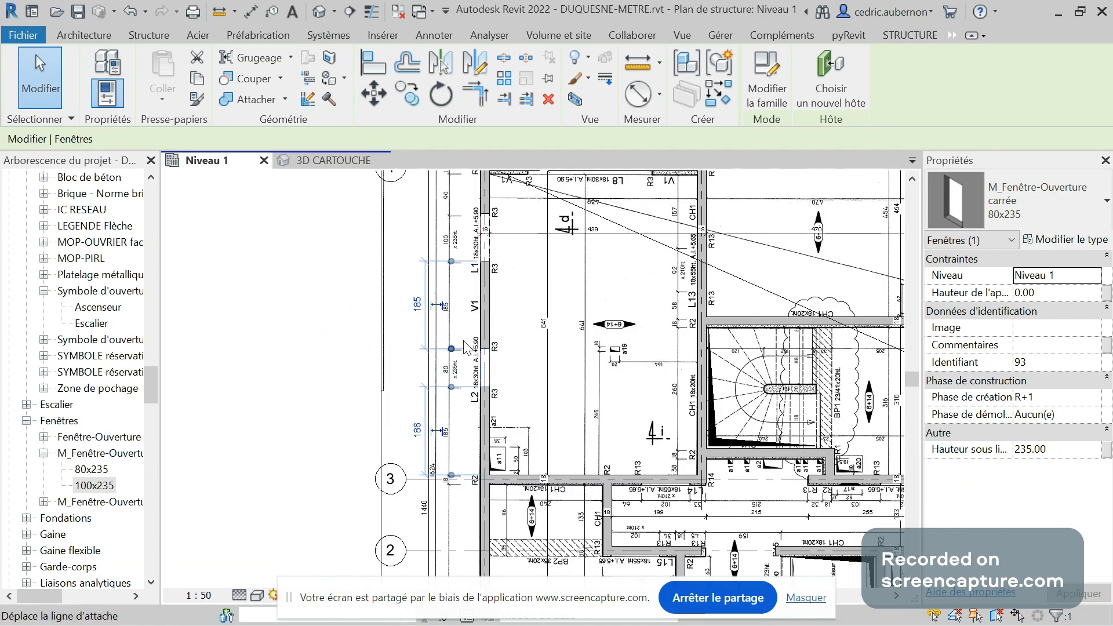
pyautogui.scroll(-2, 510, 475)
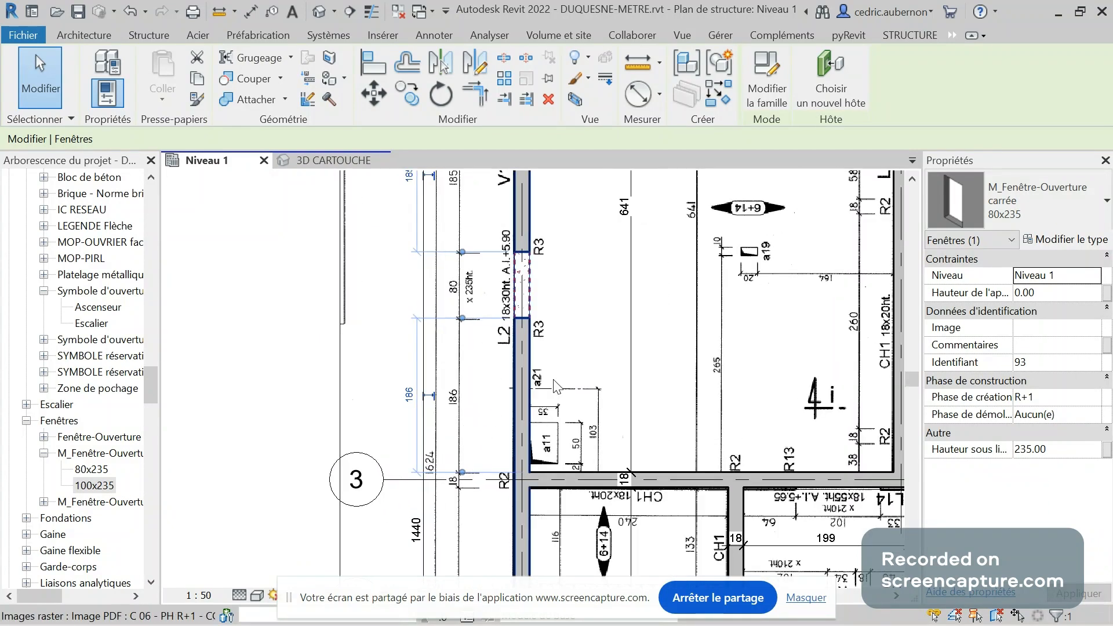
pyautogui.scroll(-6, 531, 491)
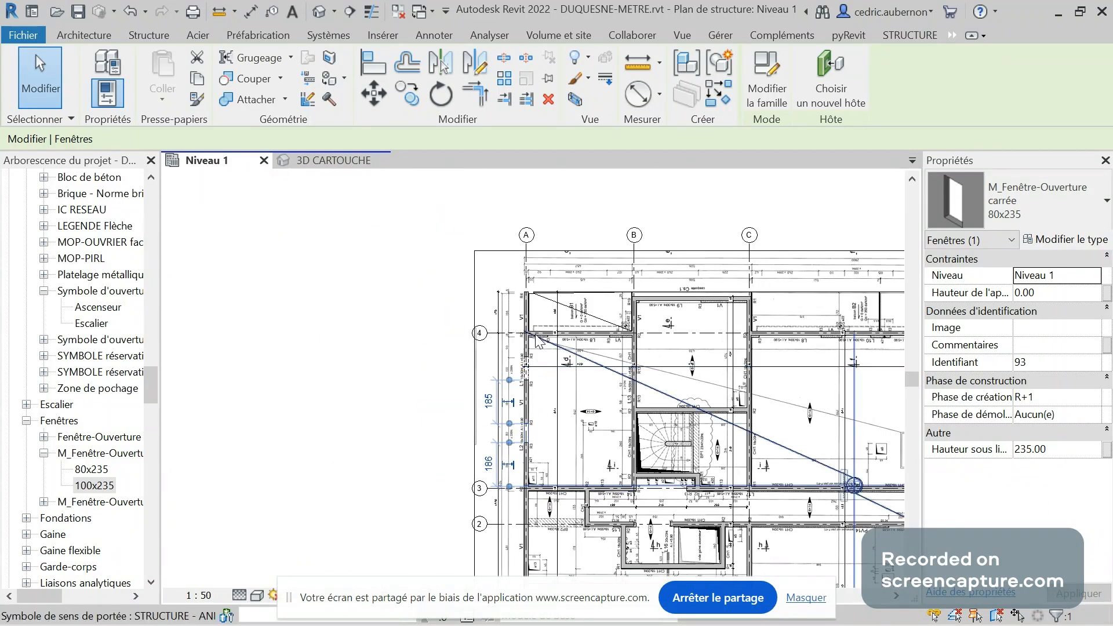
pyautogui.scroll(5, 534, 333)
pyautogui.press('Escape')
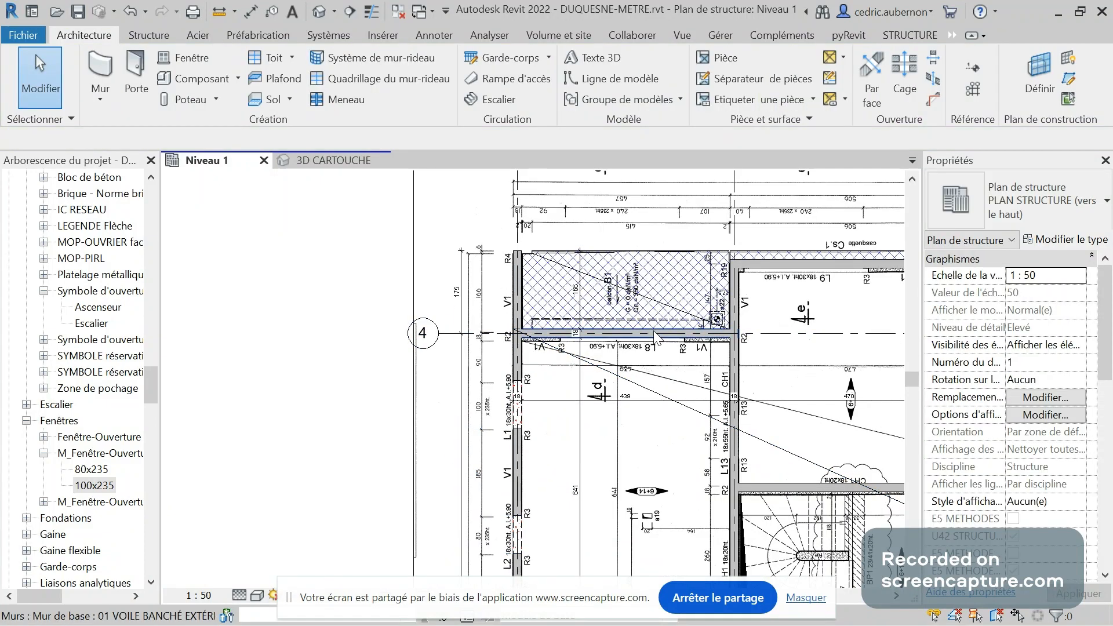
# Start another window placement, duplicate the 100x235 type as 240x235, and set its Largeur to 240
pyautogui.scroll(2, 685, 239)
pyautogui.scroll(1, 684, 239)
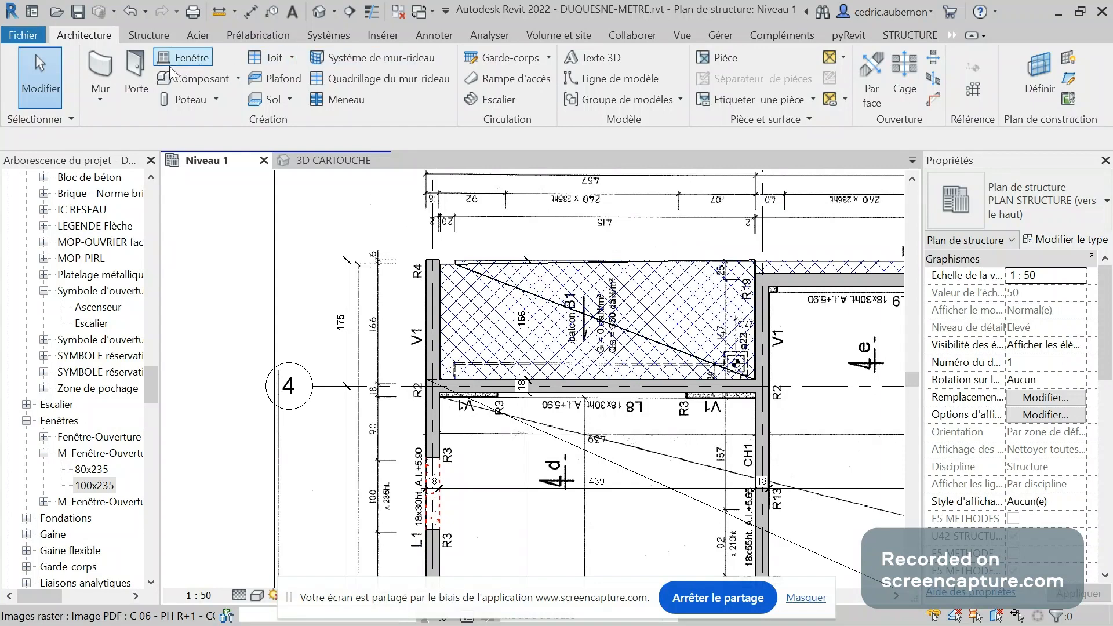
pyautogui.click(187, 58)
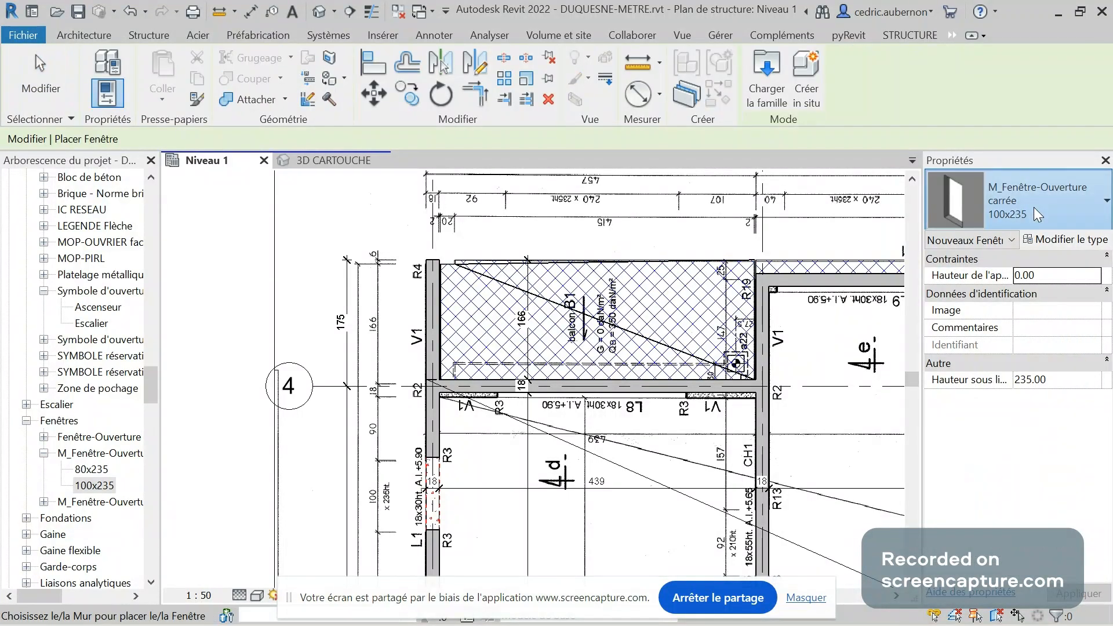
pyautogui.click(1034, 207)
pyautogui.click(1034, 207)
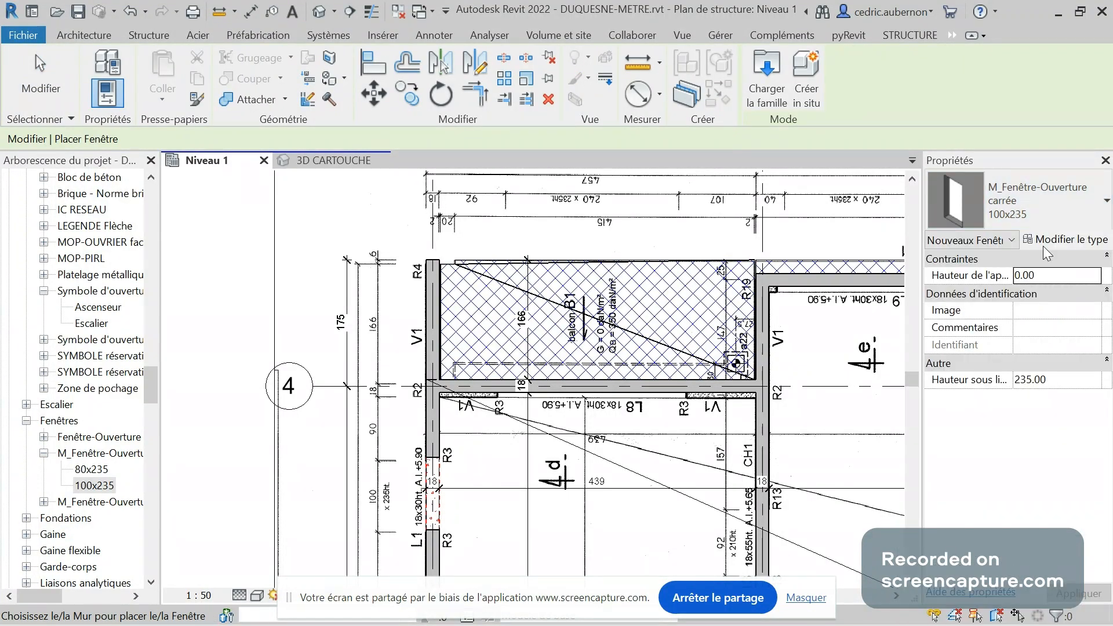
pyautogui.click(1042, 243)
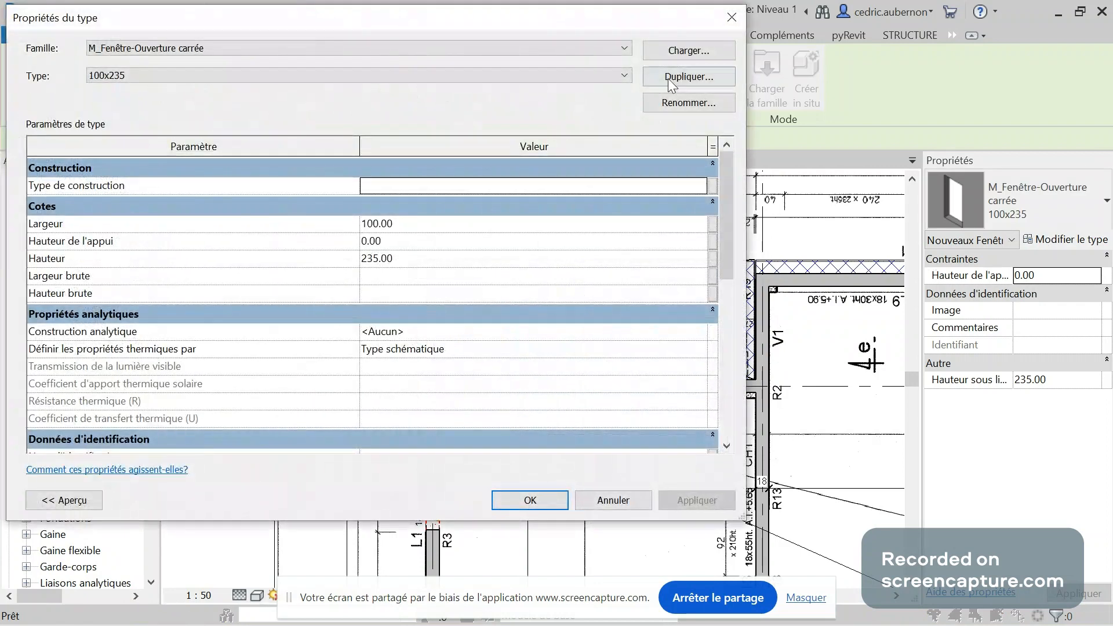
pyautogui.click(670, 80)
pyautogui.moveTo(715, 292); pyautogui.dragTo(695, 291)
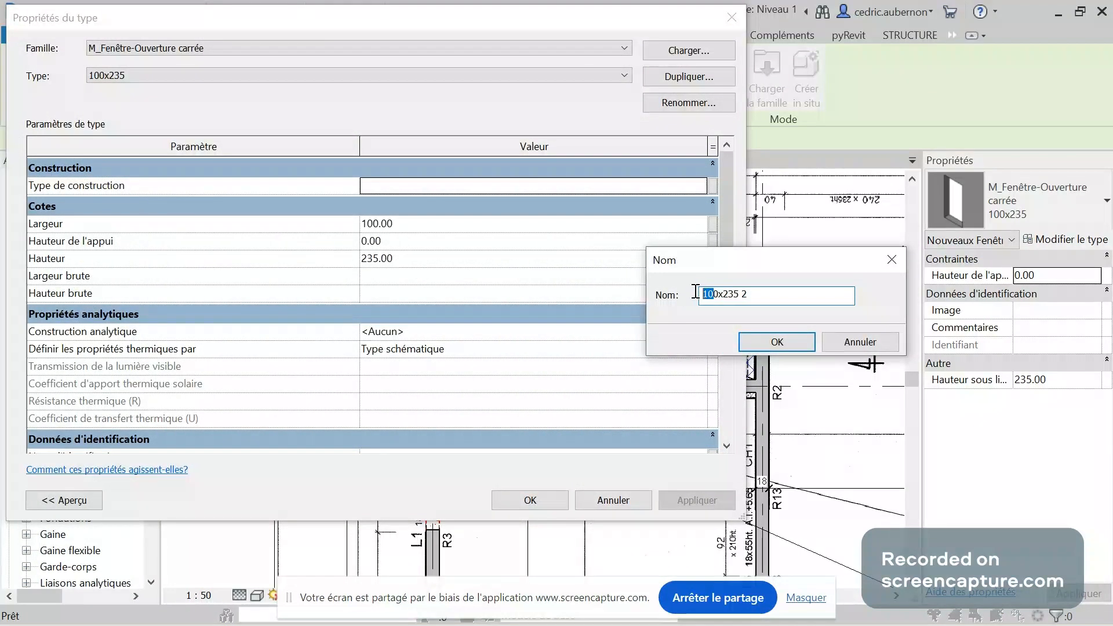
pyautogui.write('24')
pyautogui.press('BackSpace')
pyautogui.press('BackSpace')
pyautogui.press('Return')
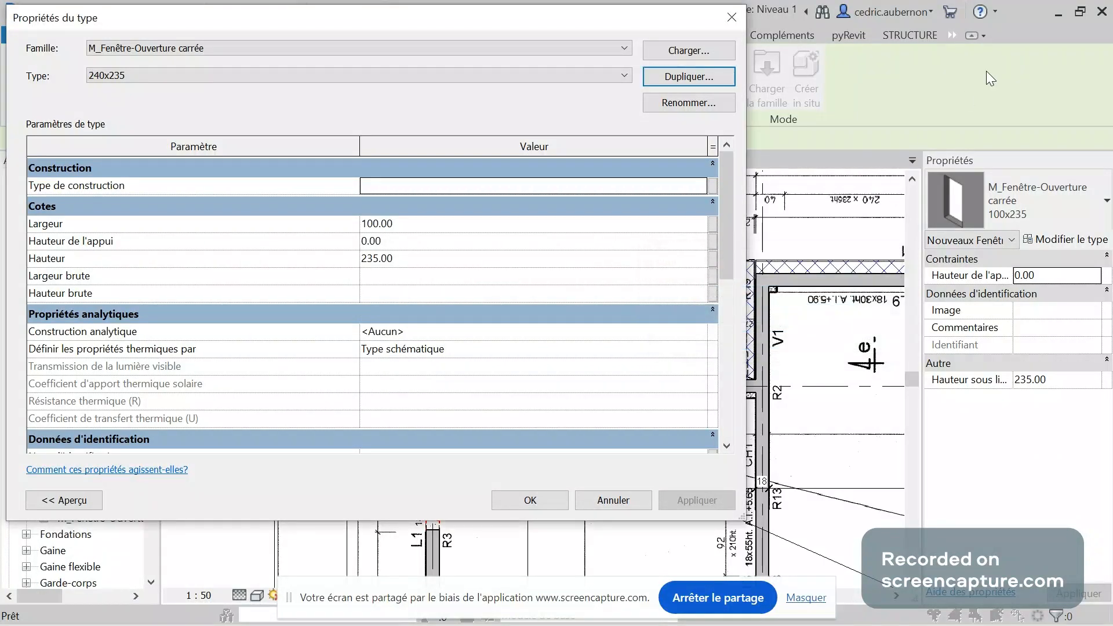
pyautogui.click(489, 230)
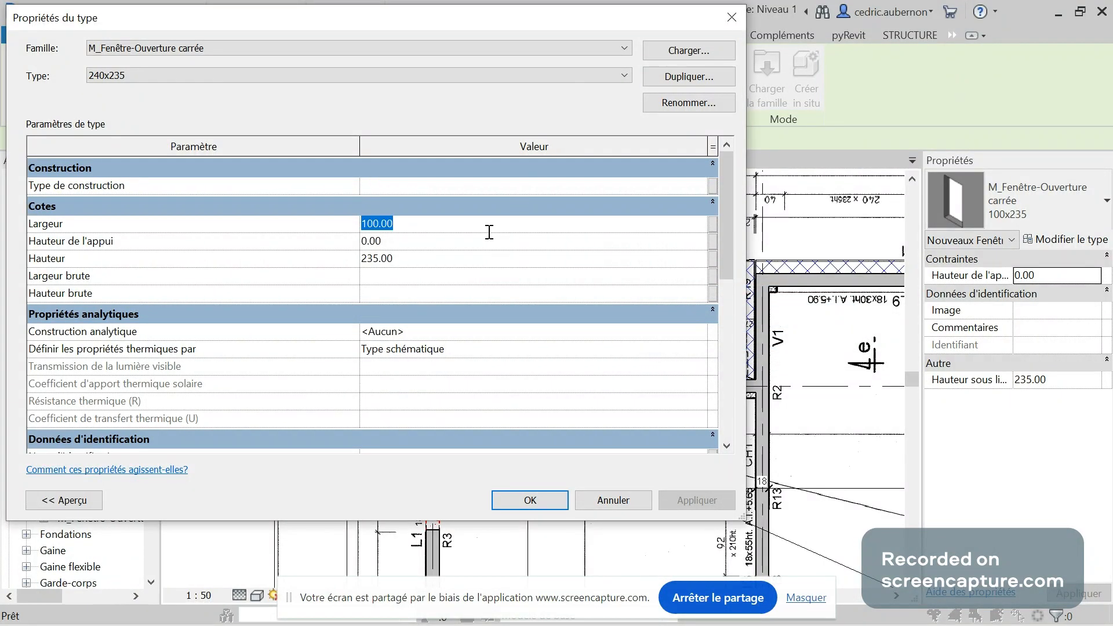
pyautogui.write('24')
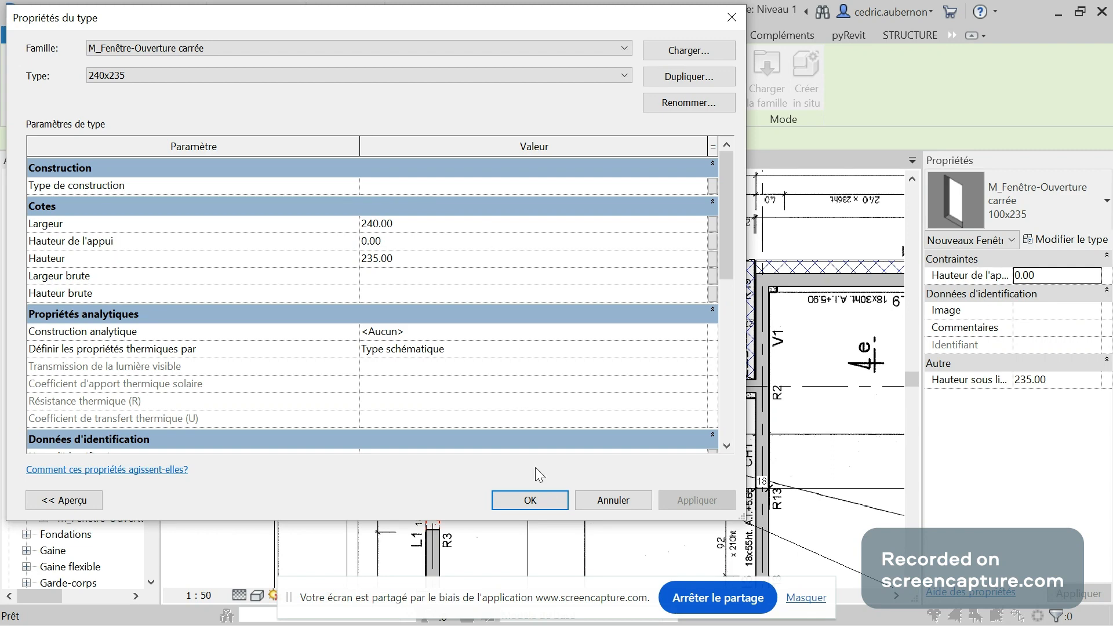
pyautogui.click(528, 503)
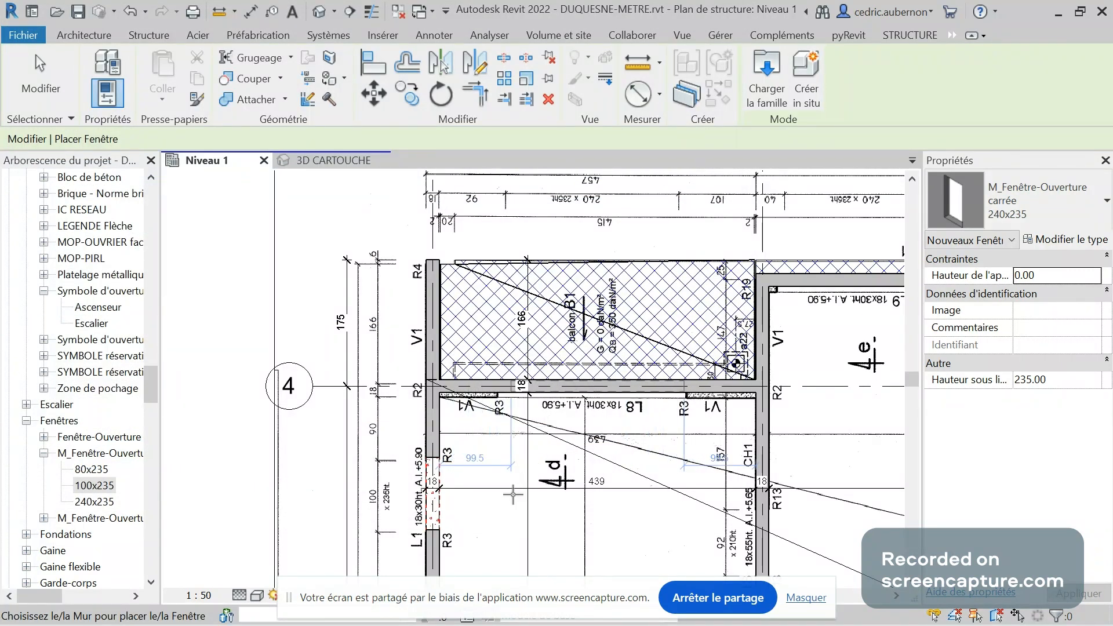
# Place a 240x235 window at the L8 opening between axes A and B and set its distance from the axis A wall to 92
pyautogui.press('Escape')
pyautogui.click(588, 387)
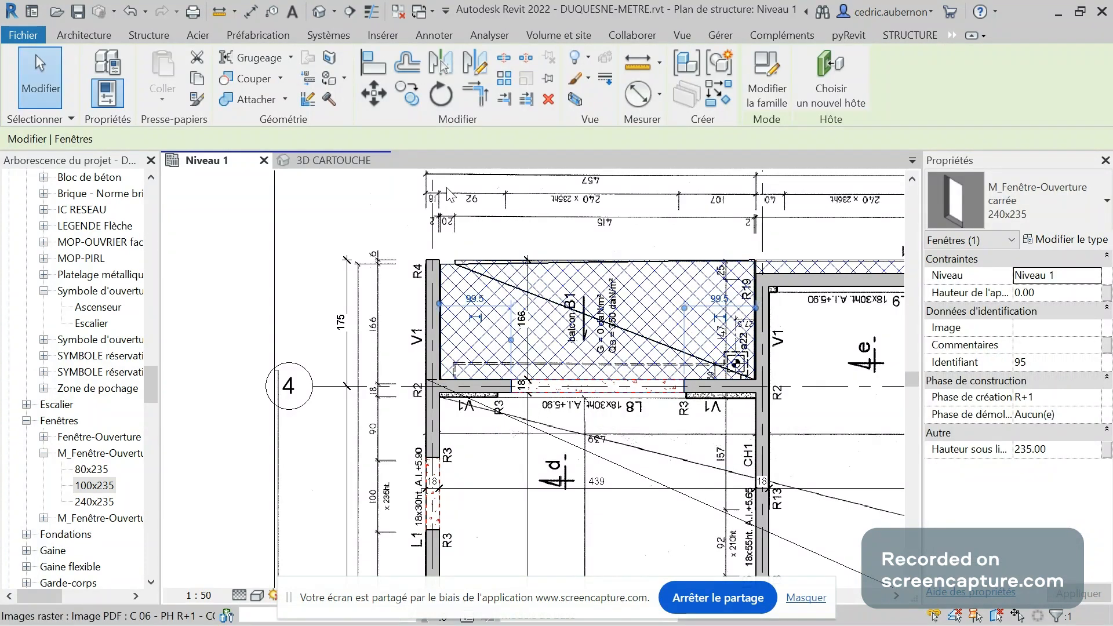
pyautogui.scroll(3, 447, 196)
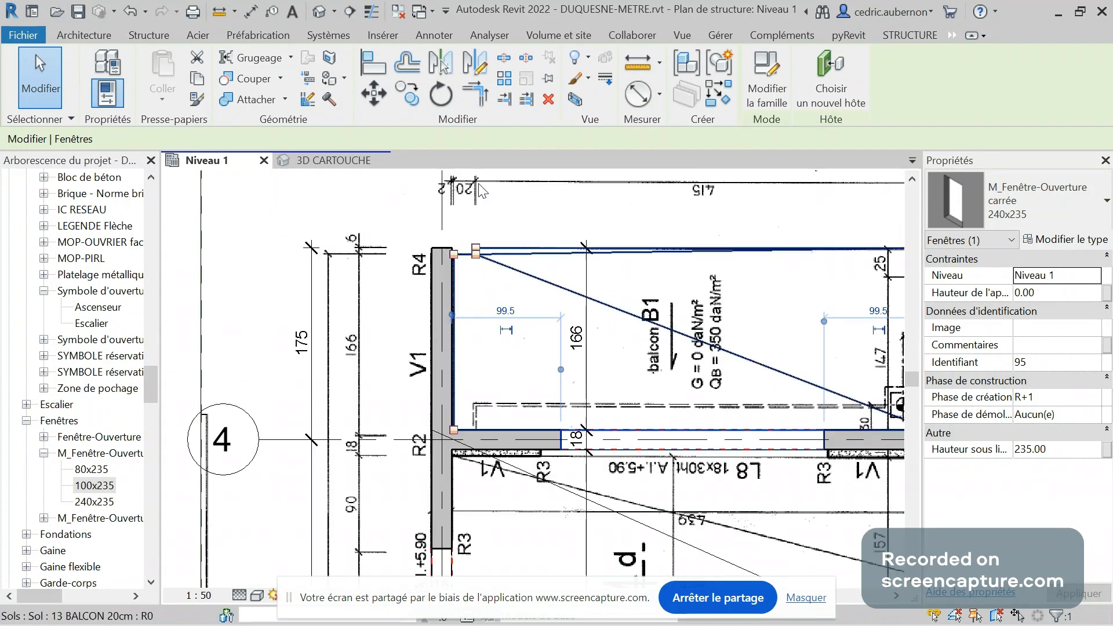
pyautogui.scroll(-4, 467, 232)
pyautogui.scroll(5, 476, 179)
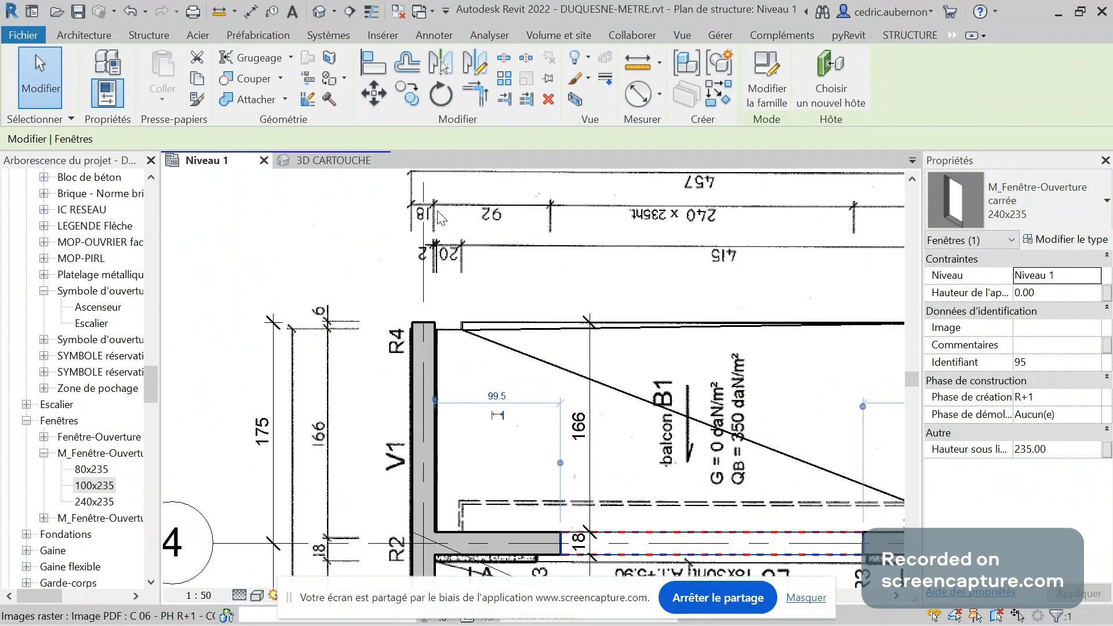
pyautogui.scroll(-3, 452, 212)
pyautogui.scroll(3, 453, 268)
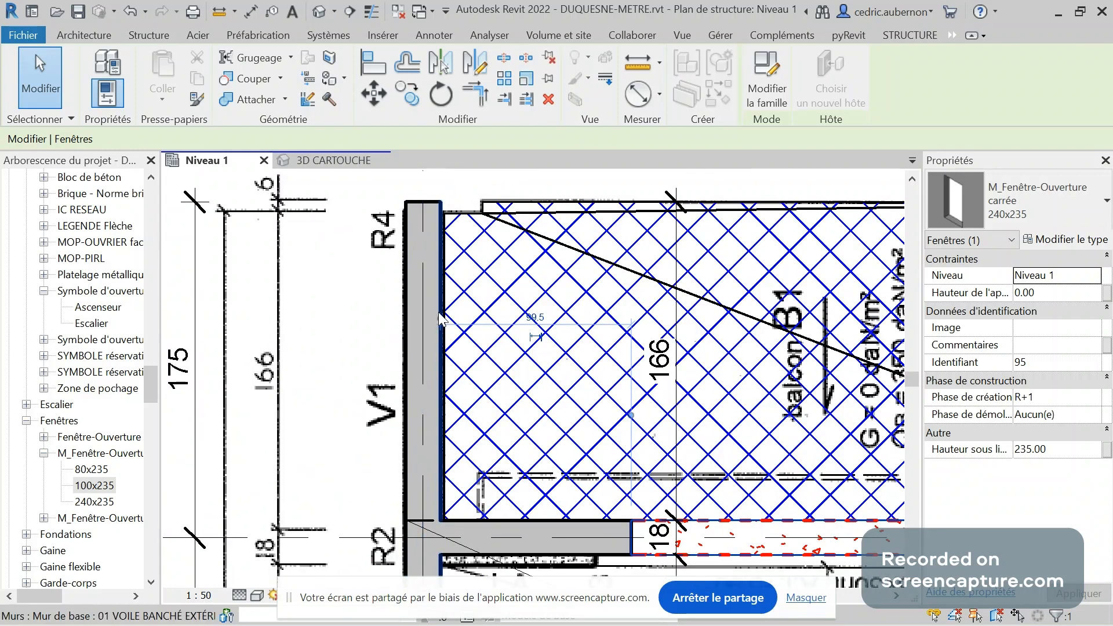
pyautogui.click(537, 317)
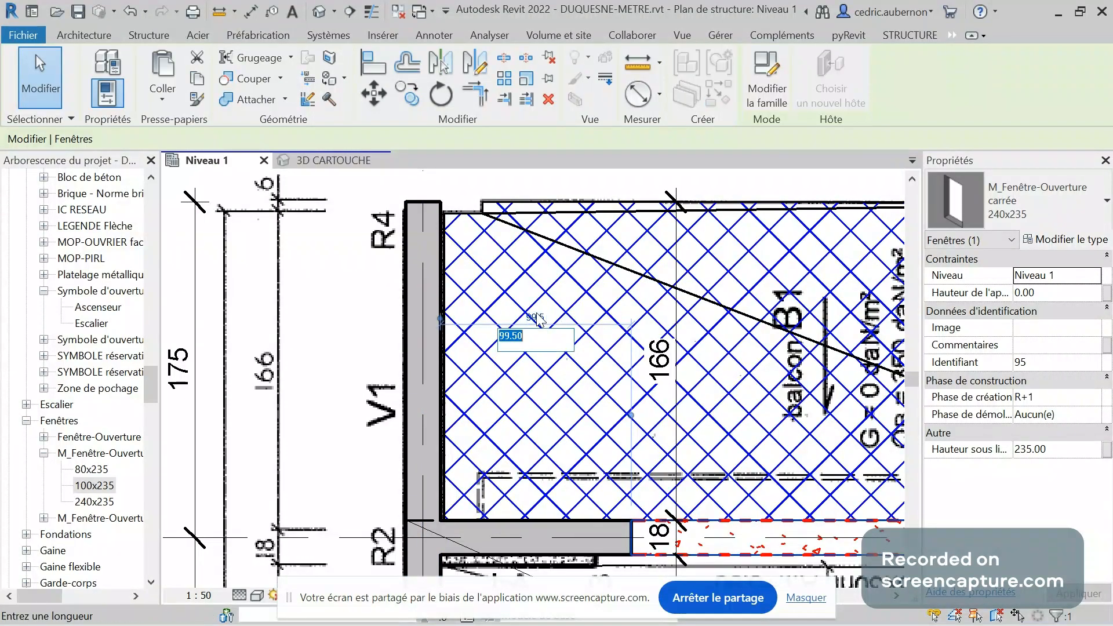
pyautogui.write('92')
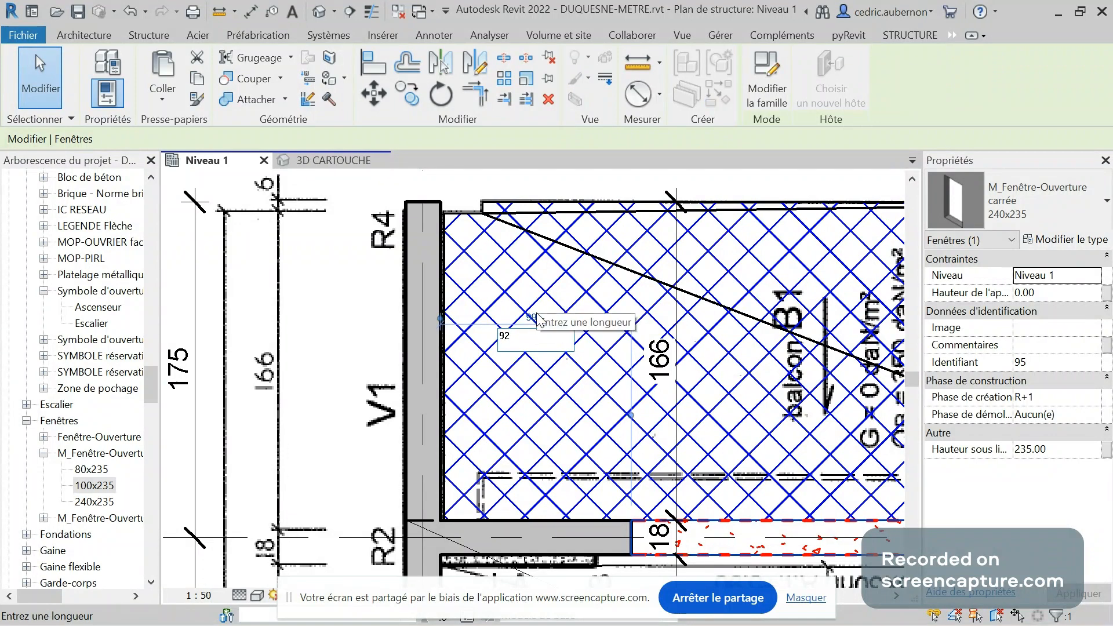
pyautogui.press('Return')
pyautogui.press('Escape')
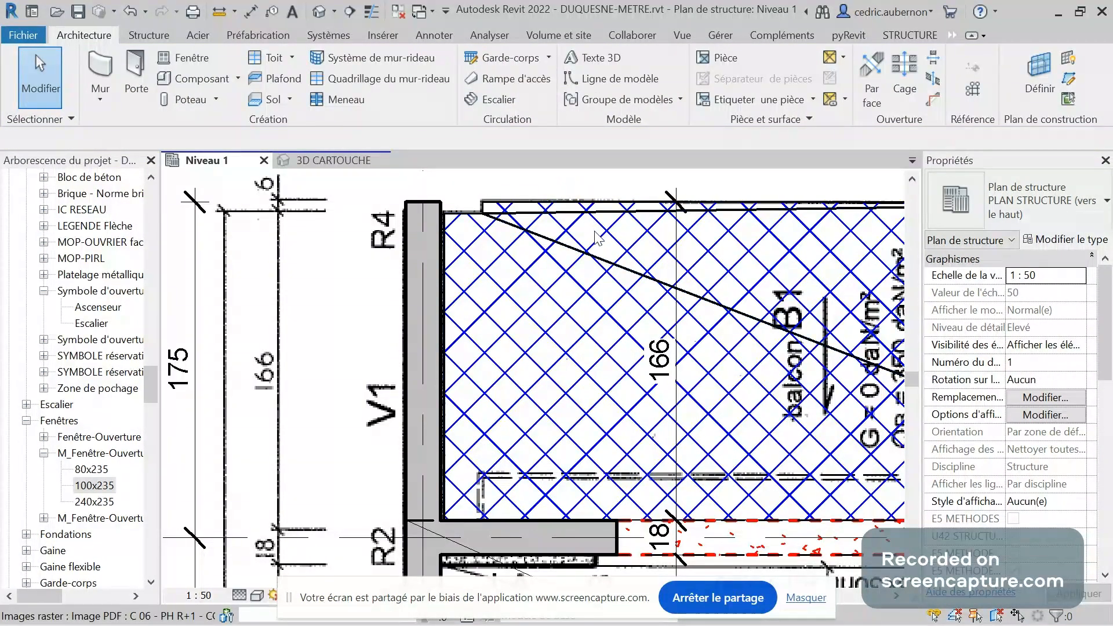
# Measure the distance from the 240x235 window's edge to the axis A wall with an aligned dimension, without keeping the dimension
pyautogui.press('d')
pyautogui.press('i')
pyautogui.click(617, 541)
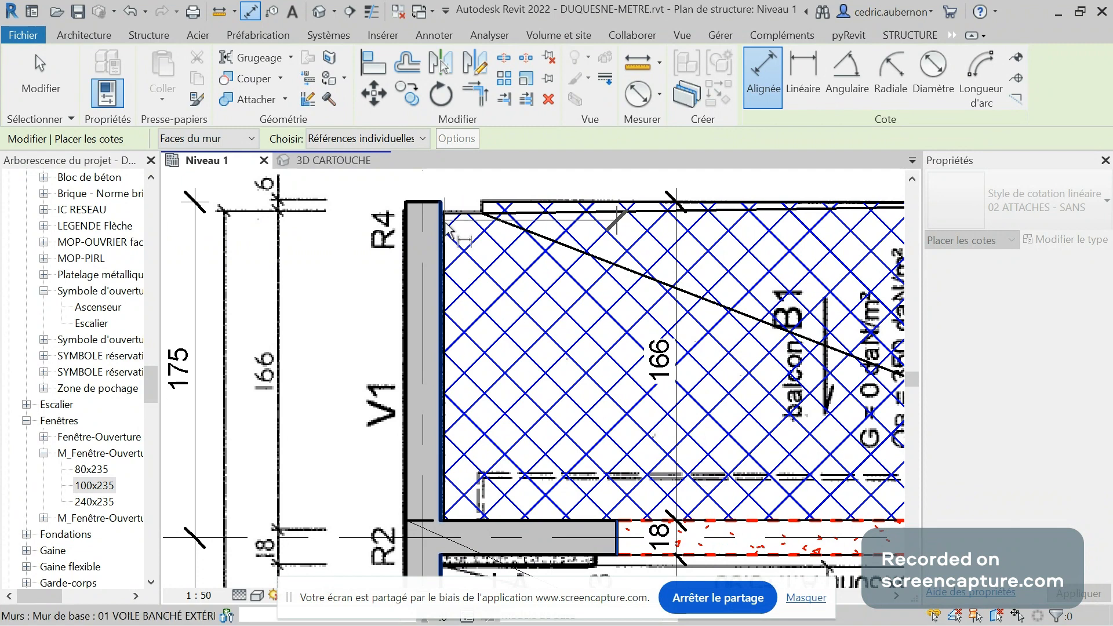
pyautogui.scroll(5, 429, 352)
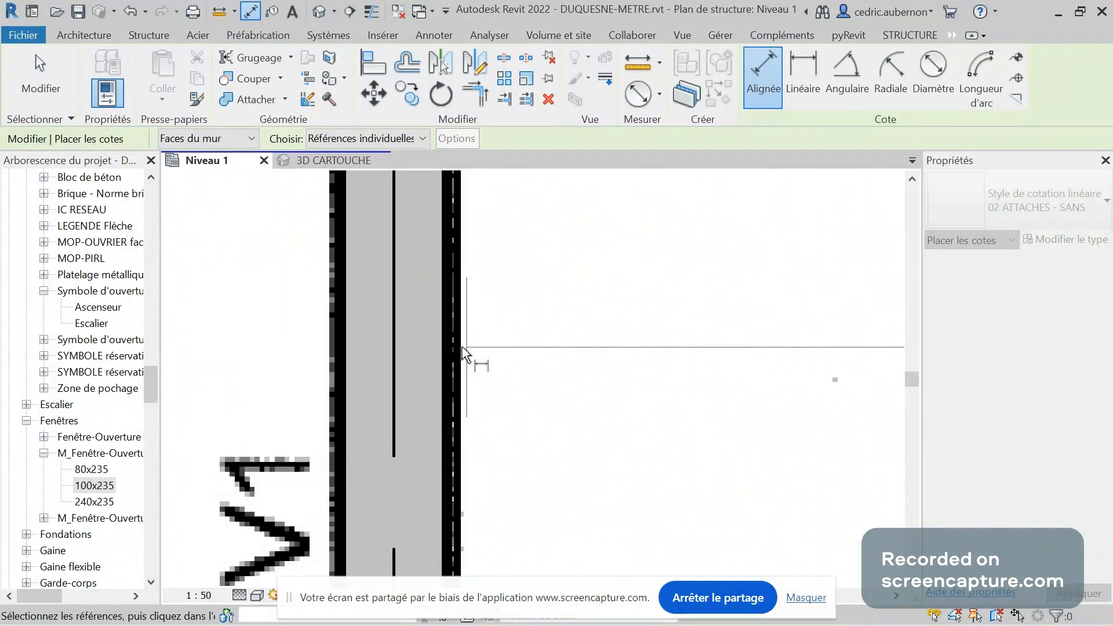
pyautogui.scroll(-4, 463, 350)
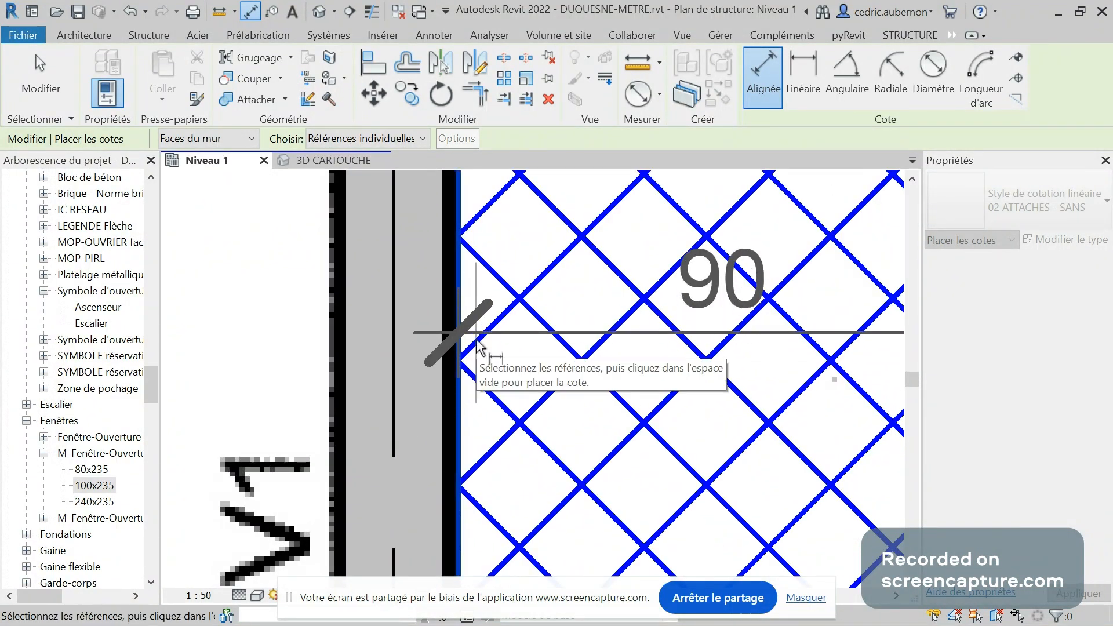
pyautogui.scroll(-1, 466, 346)
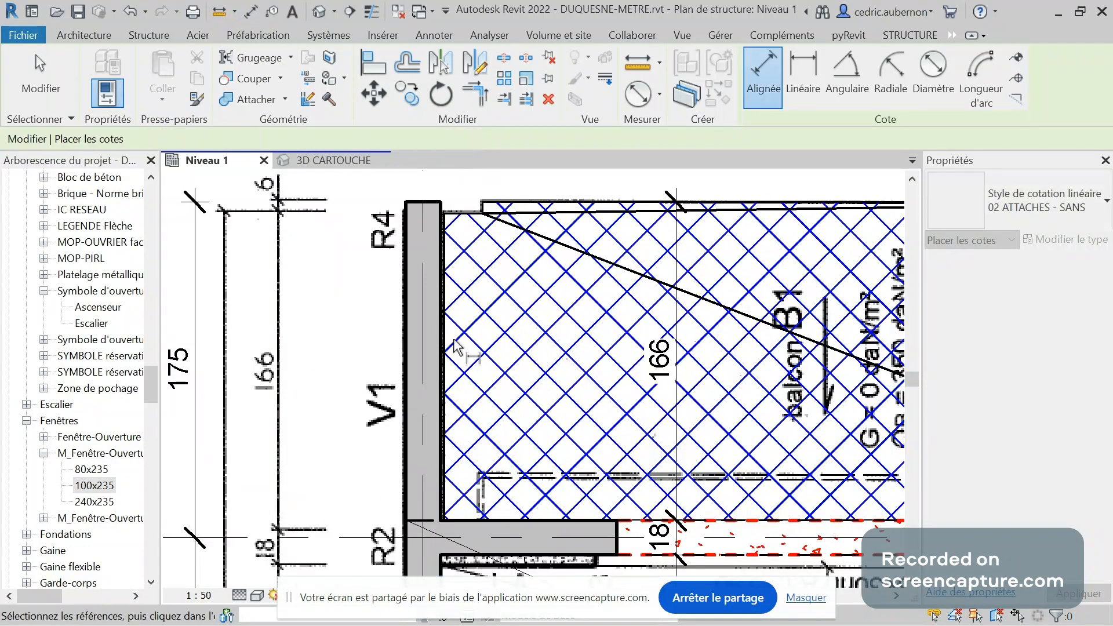
pyautogui.scroll(-3, 457, 343)
pyautogui.scroll(-2, 439, 357)
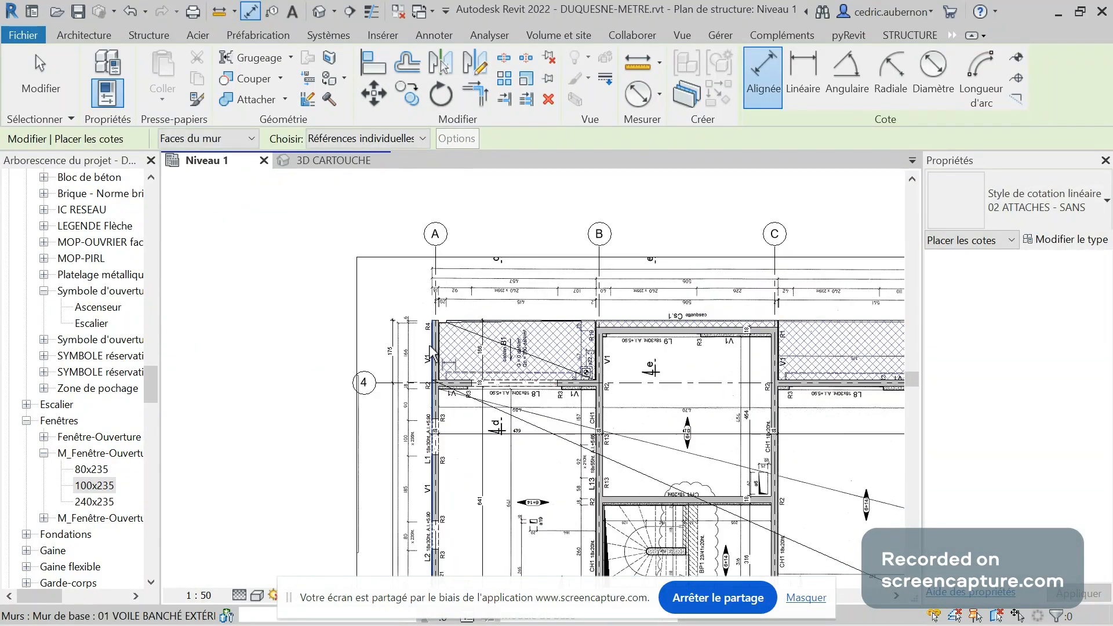
pyautogui.scroll(2, 729, 318)
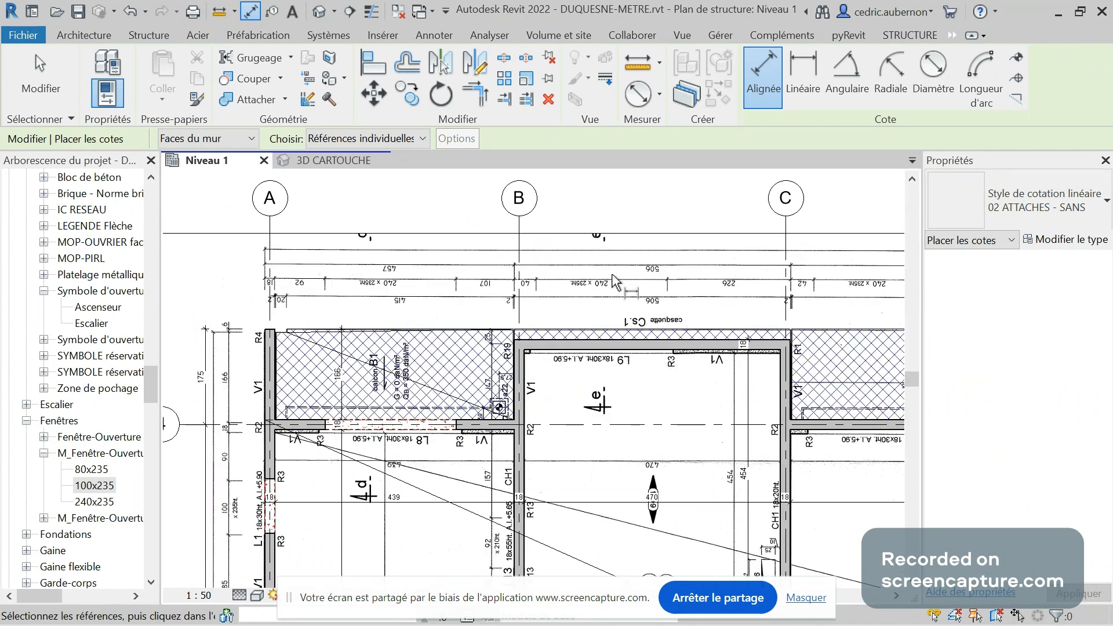
pyautogui.scroll(1, 719, 316)
pyautogui.press('Escape')
pyautogui.press('Escape')
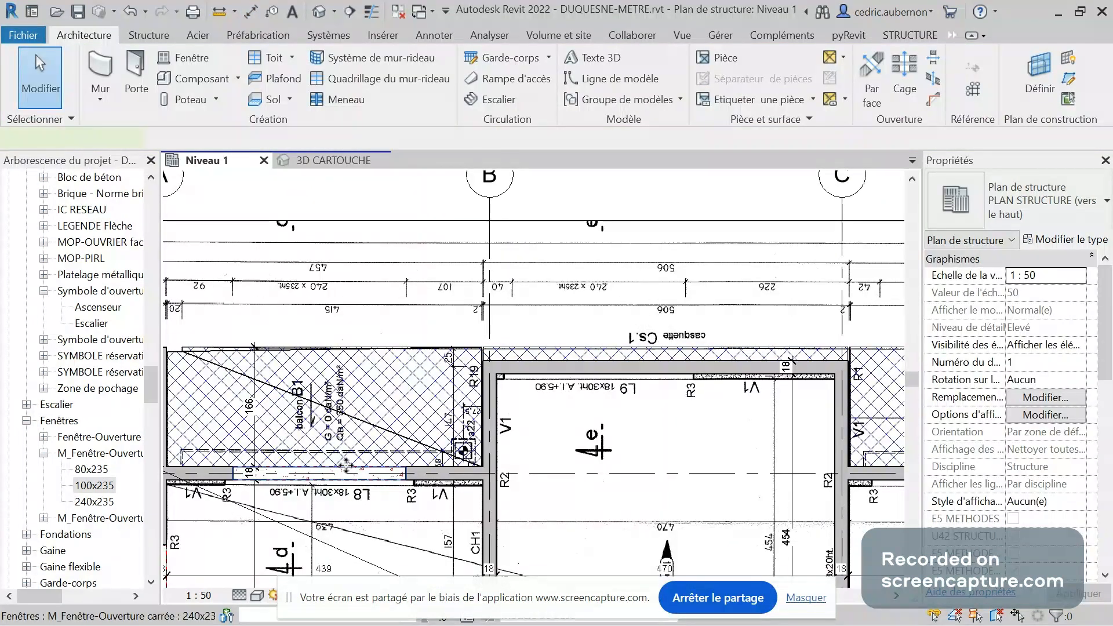
# Try copying the 240x235 window from the L8 opening to the bay between axes B and C, and delete the copy
pyautogui.click(346, 466)
pyautogui.moveTo(553, 365); pyautogui.dragTo(620, 364)
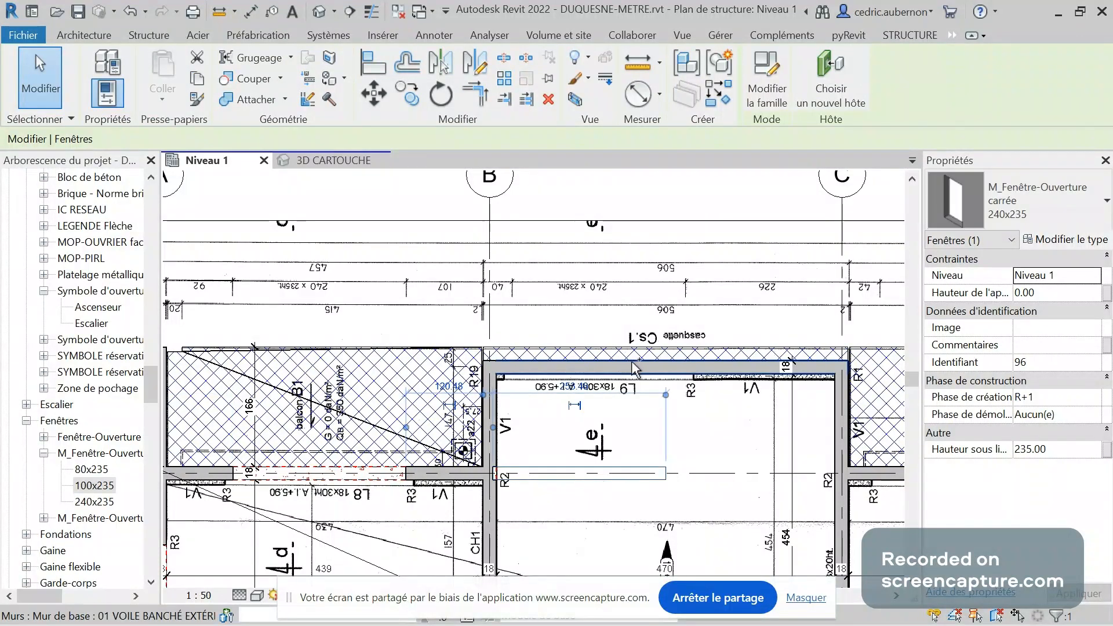
pyautogui.press('Escape')
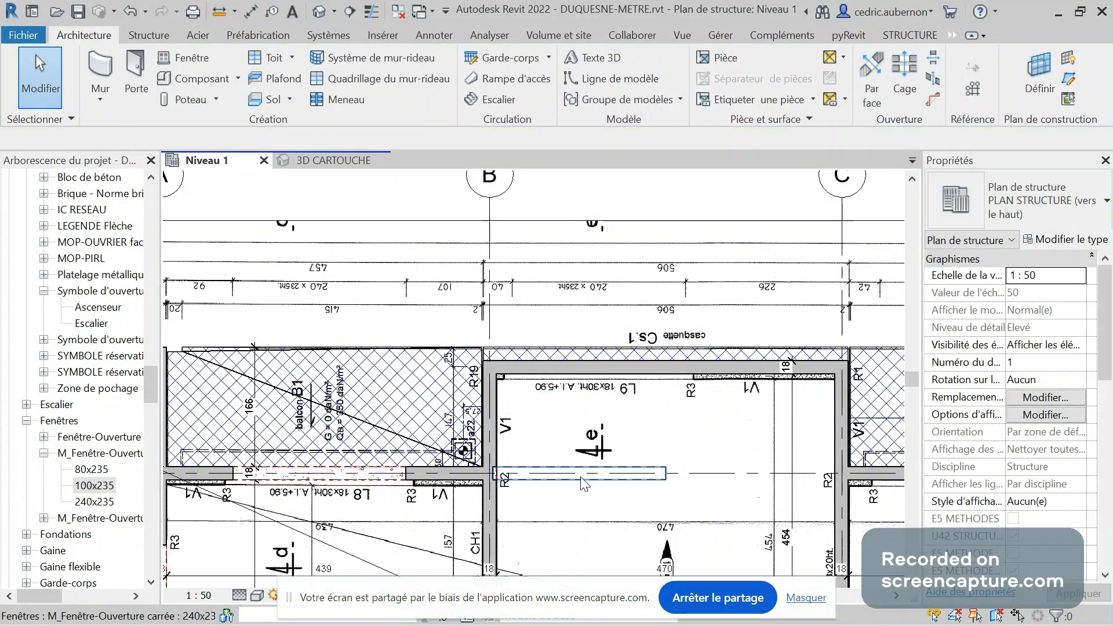
pyautogui.click(582, 477)
pyautogui.press('Escape')
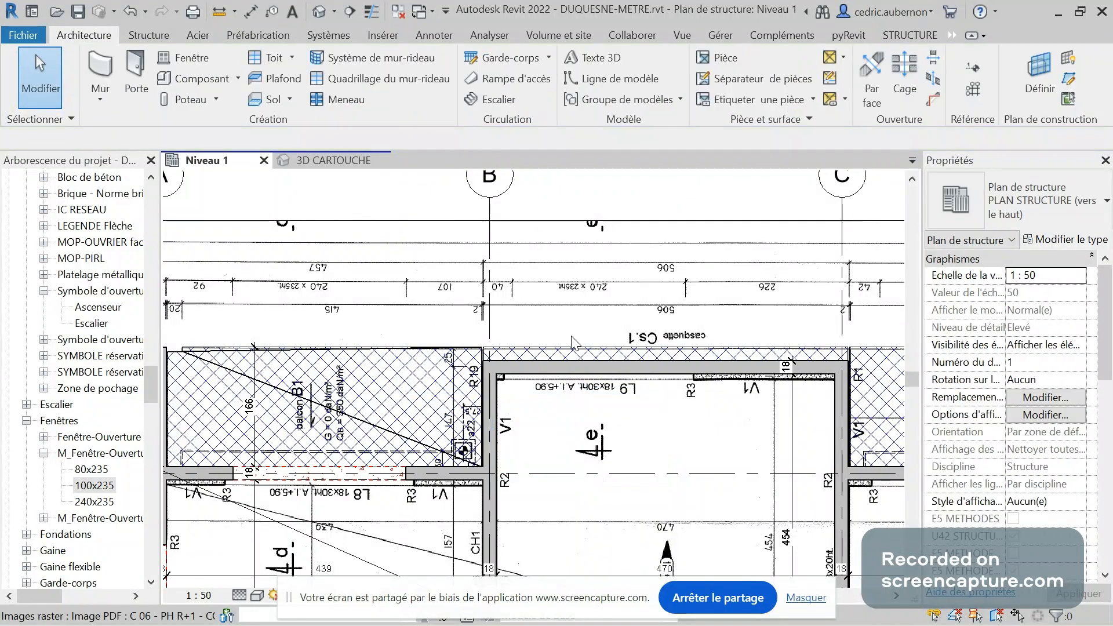
# Place a 240x235 window in the façade wall at the L9 opening between axes B and C
pyautogui.click(202, 60)
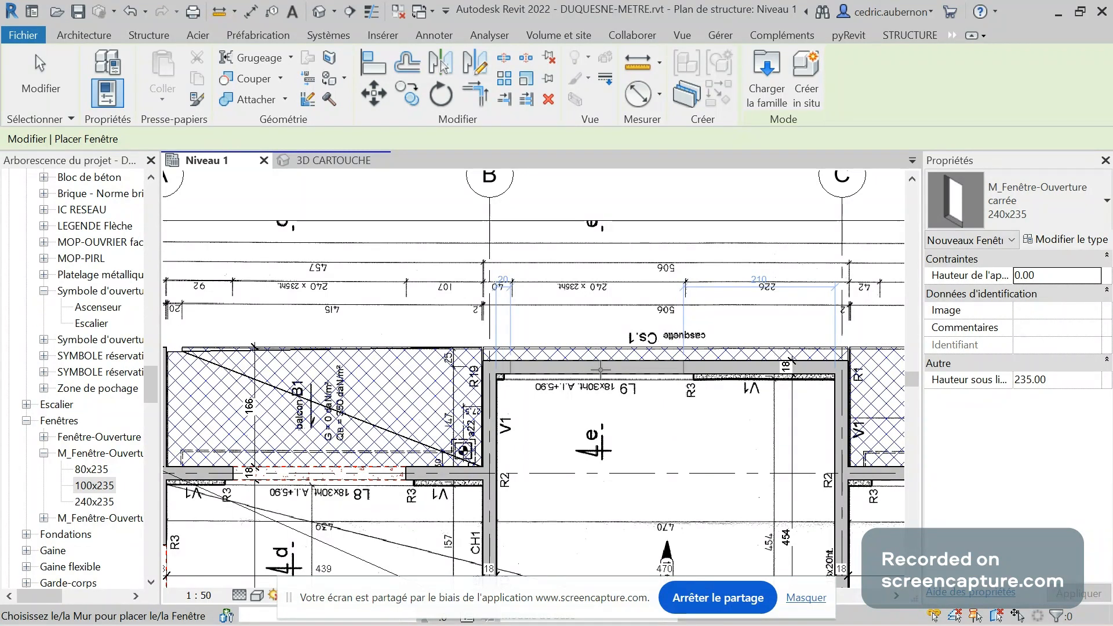
pyautogui.scroll(2, 601, 368)
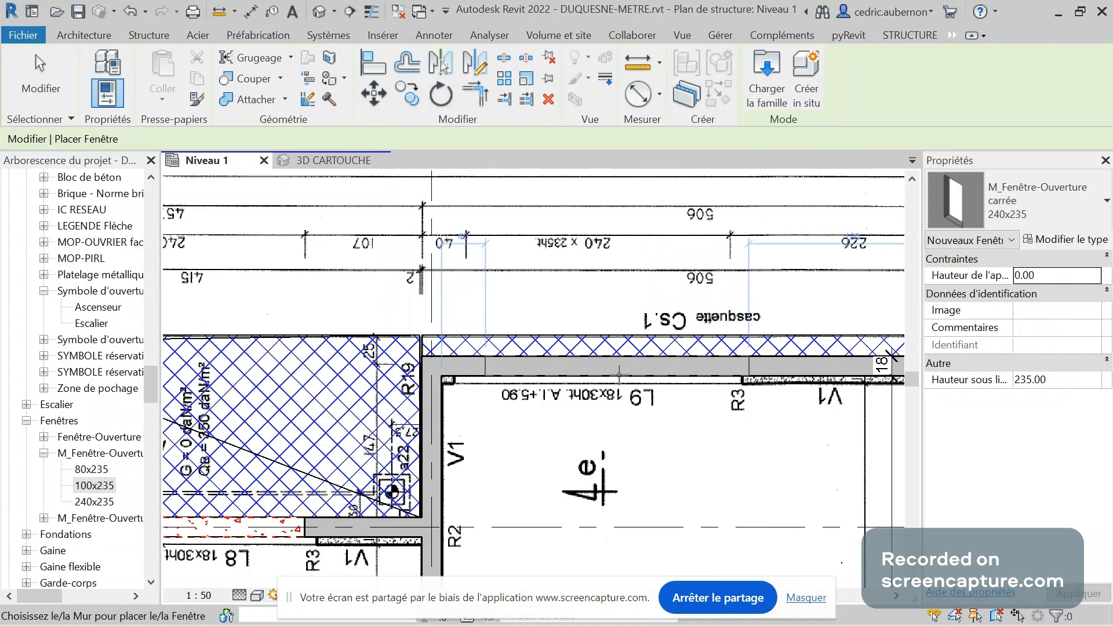
pyautogui.click(486, 333)
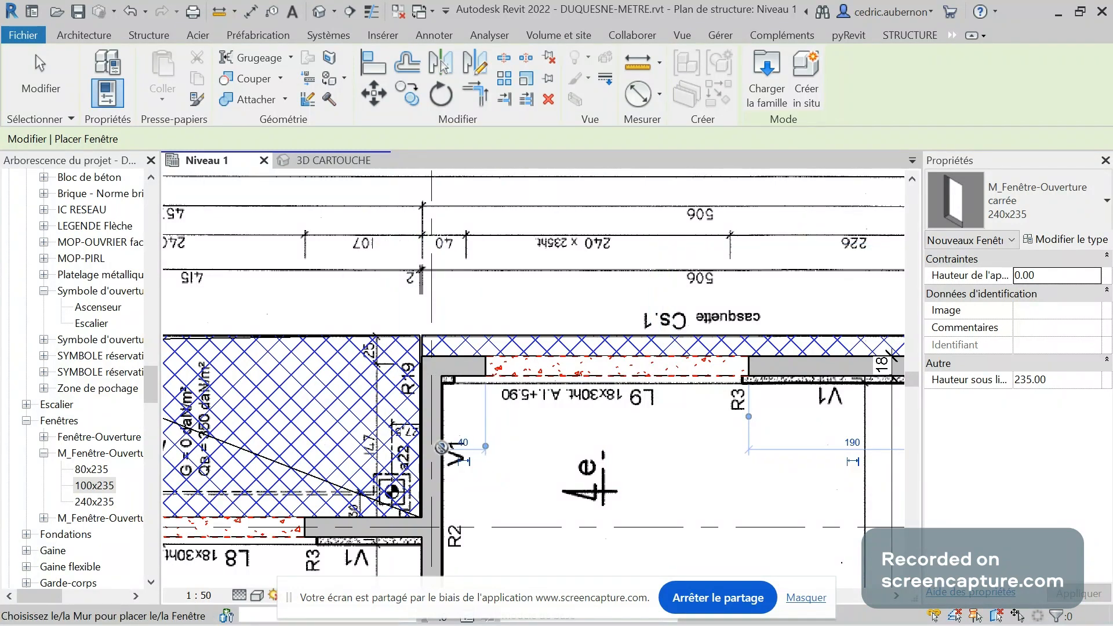
pyautogui.press('Escape')
pyautogui.click(522, 377)
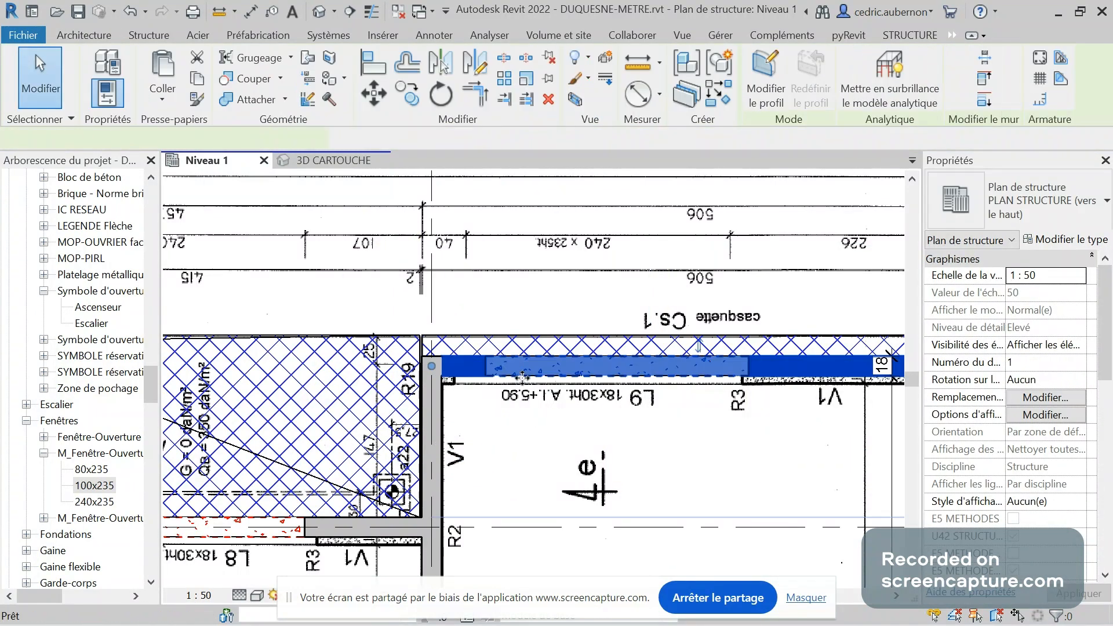
pyautogui.press('Escape')
# Reference the L9 window's distance to the outer face of the axis B wall and set it to 40
pyautogui.click(503, 389)
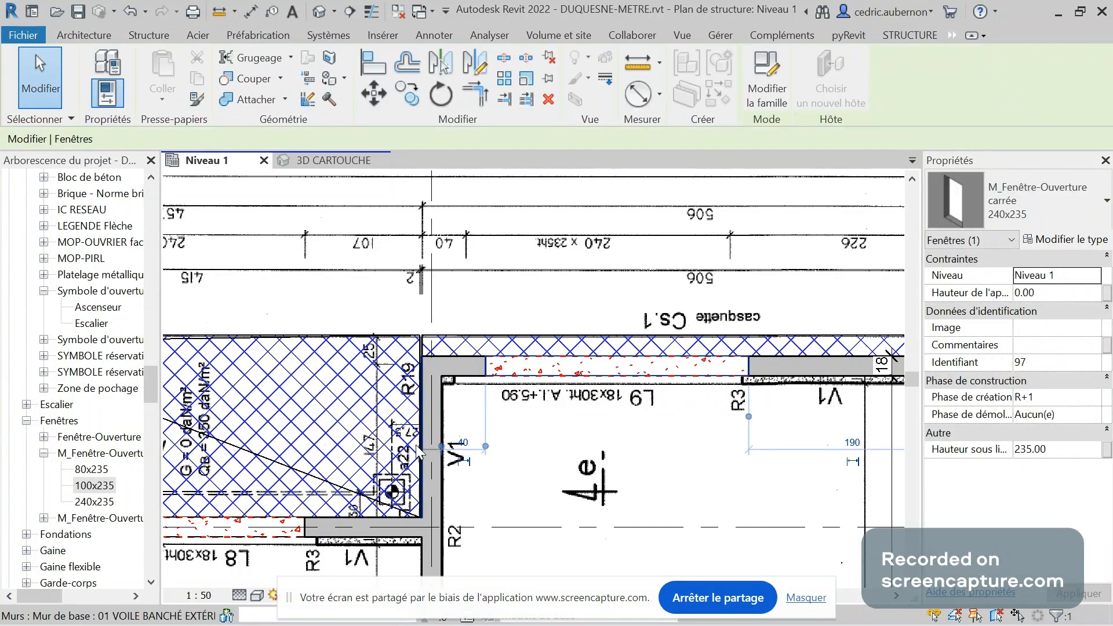
pyautogui.click(442, 446)
pyautogui.click(456, 443)
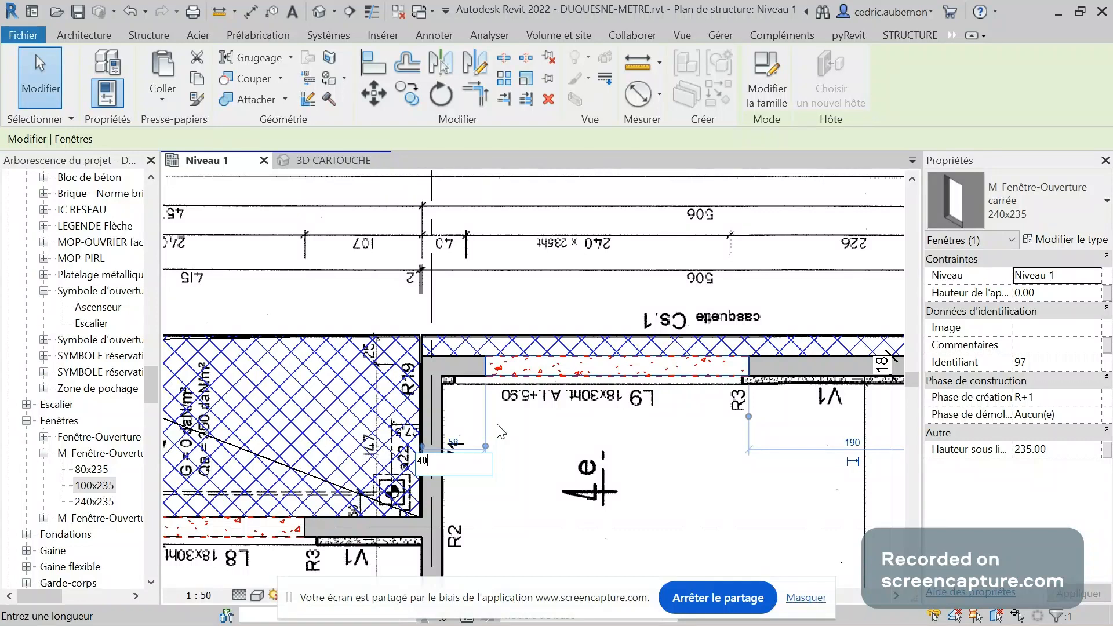
pyautogui.press('Return')
pyautogui.press('Escape')
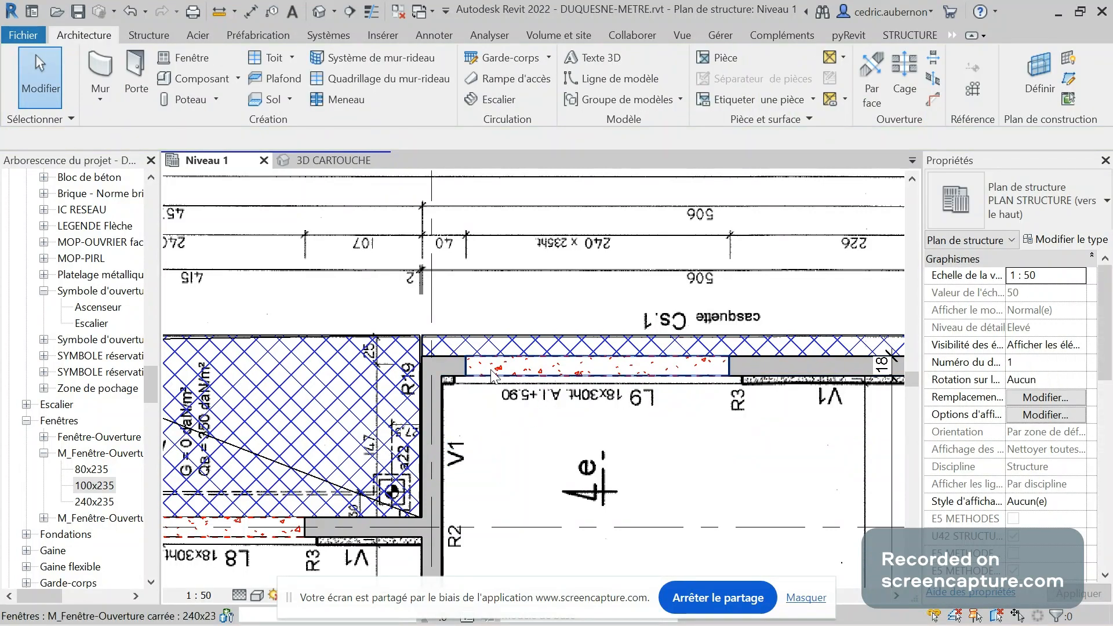
# Check the reference face used at the axis B wall for the L9 window's distance, and examine the façade openings beyond axis C
pyautogui.click(491, 373)
pyautogui.scroll(5, 437, 430)
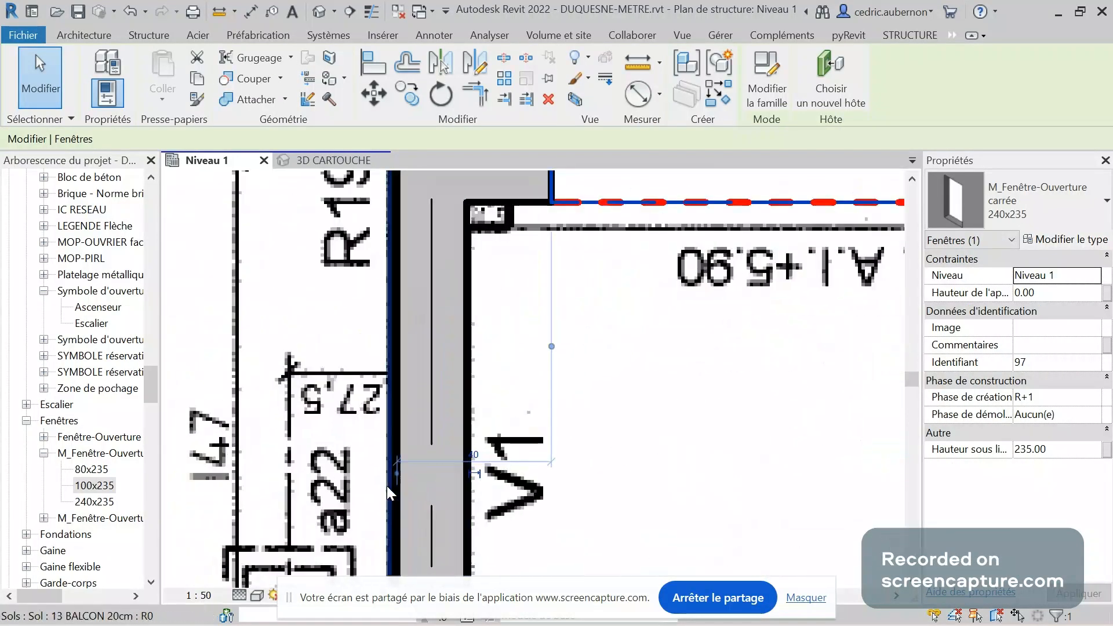
pyautogui.scroll(5, 387, 486)
pyautogui.scroll(-2, 418, 433)
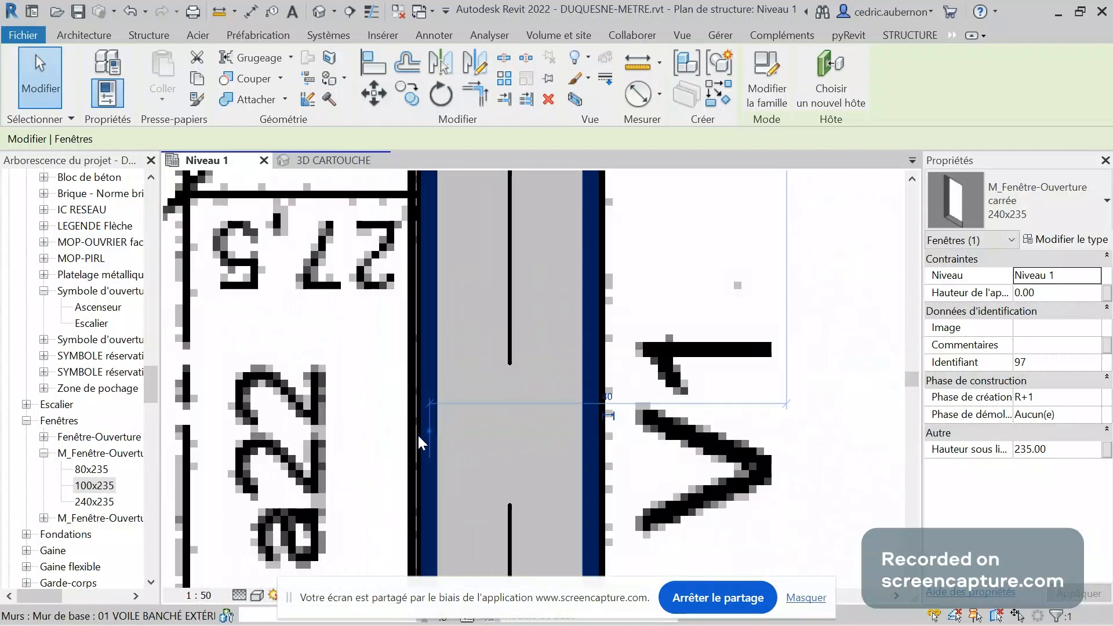
pyautogui.scroll(-8, 417, 434)
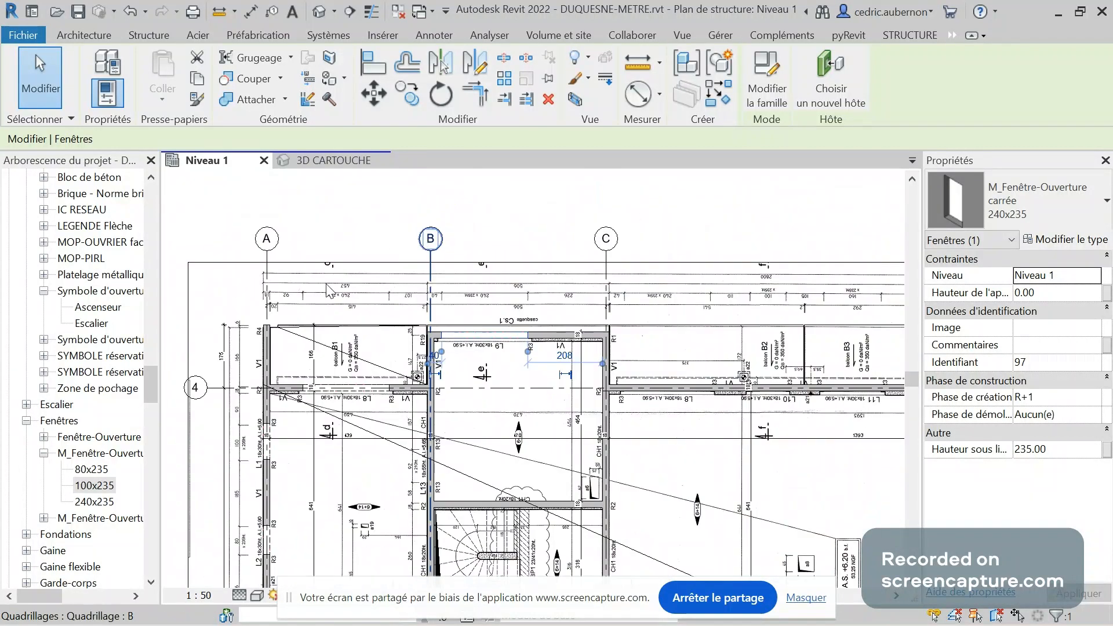
pyautogui.scroll(-2, 313, 390)
pyautogui.scroll(3, 558, 400)
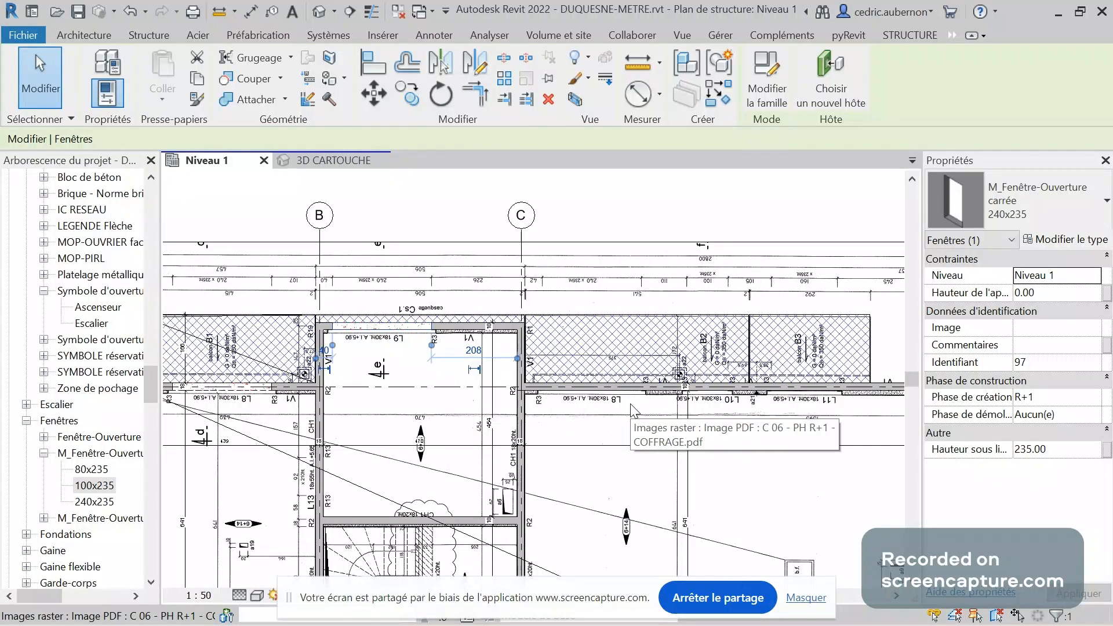
pyautogui.scroll(3, 633, 410)
pyautogui.press('Escape')
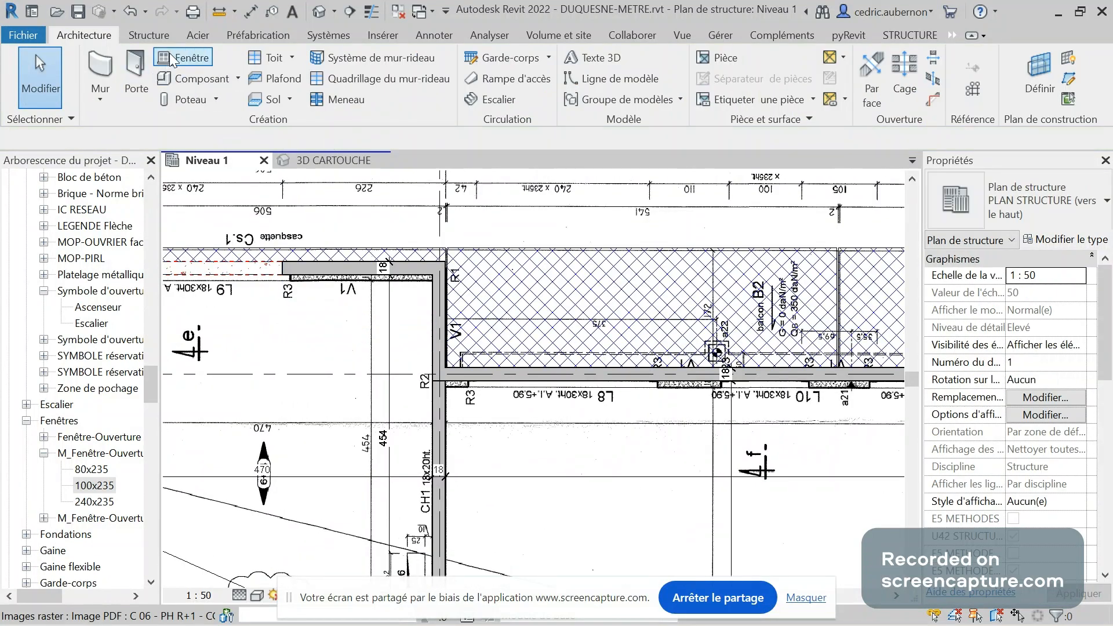
# Place a 240x235 window at the L8 opening beyond axis C and set its distance from the axis C wall to 42
pyautogui.click(174, 58)
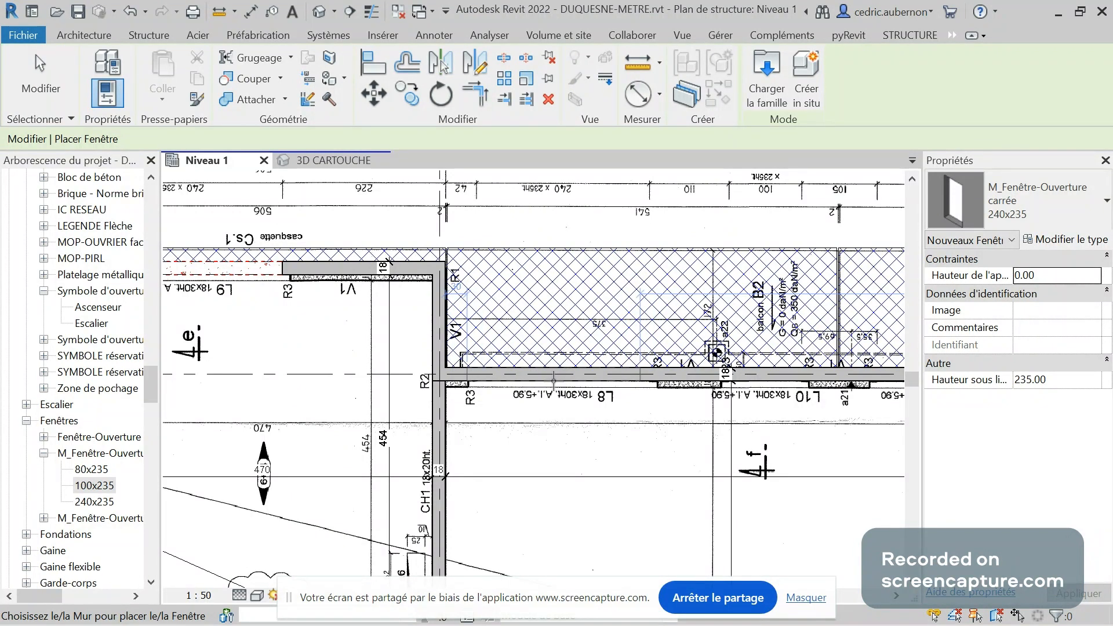
pyautogui.click(554, 375)
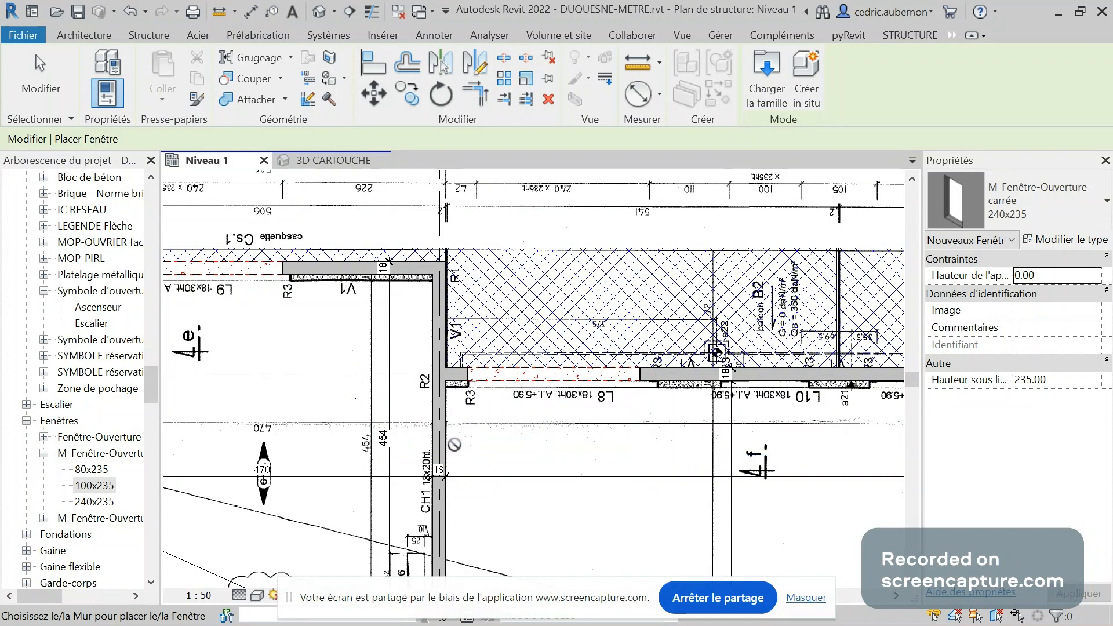
pyautogui.press('Escape')
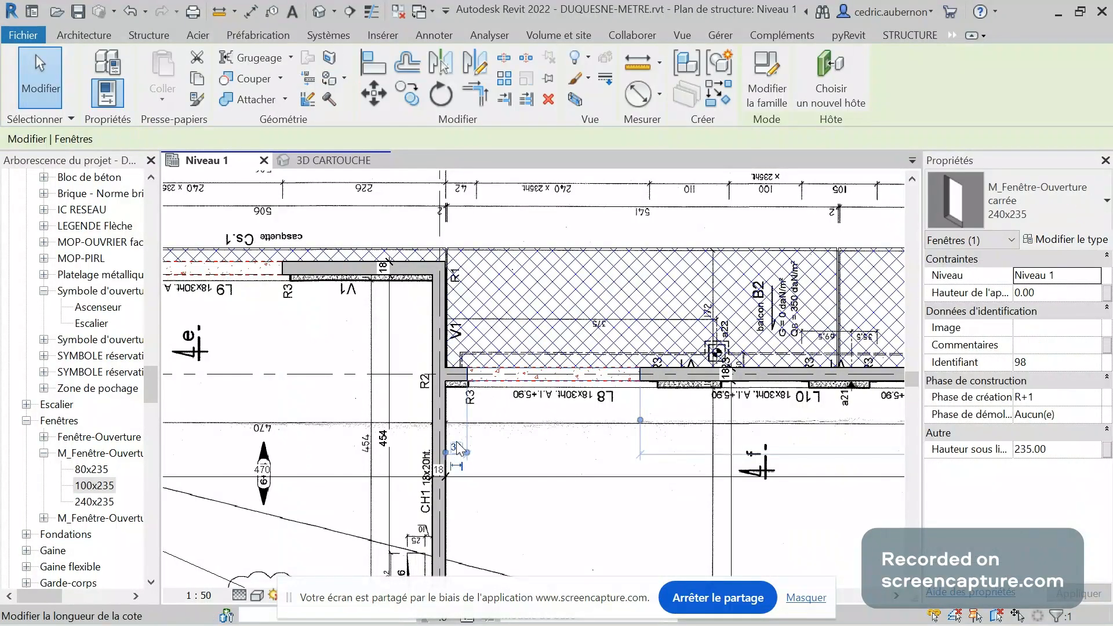
pyautogui.click(457, 447)
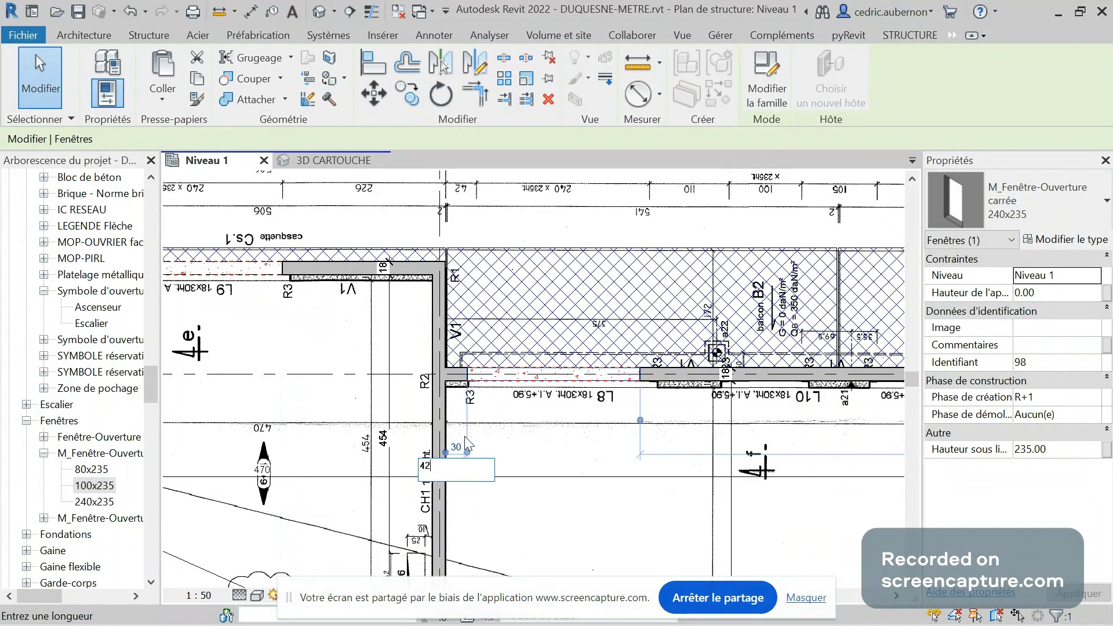
pyautogui.press('Return')
pyautogui.scroll(-3, 464, 440)
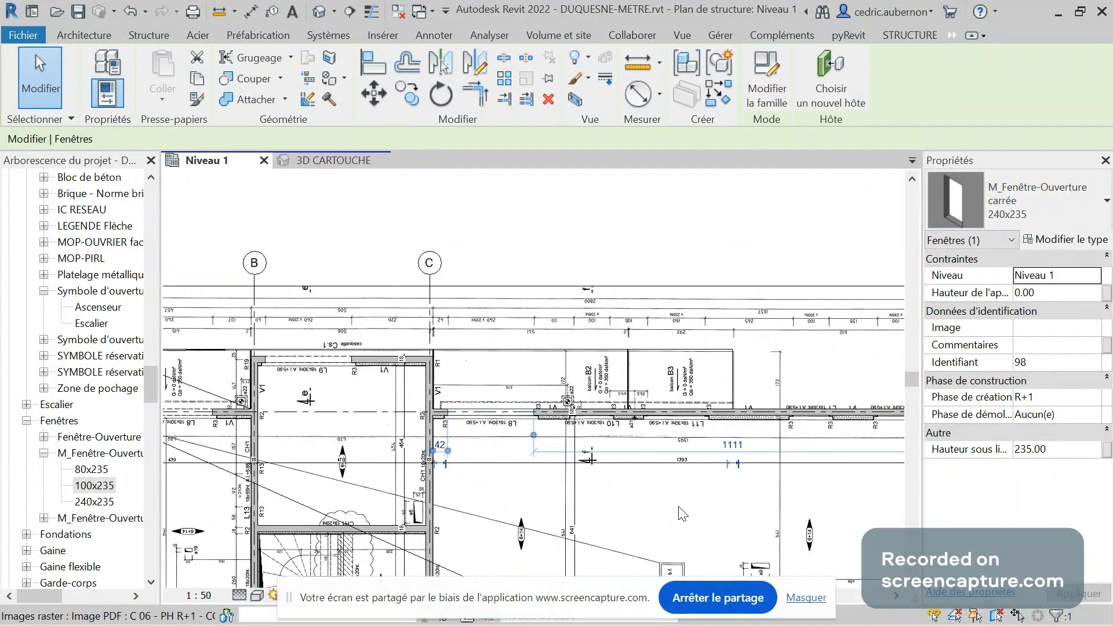
pyautogui.scroll(3, 662, 385)
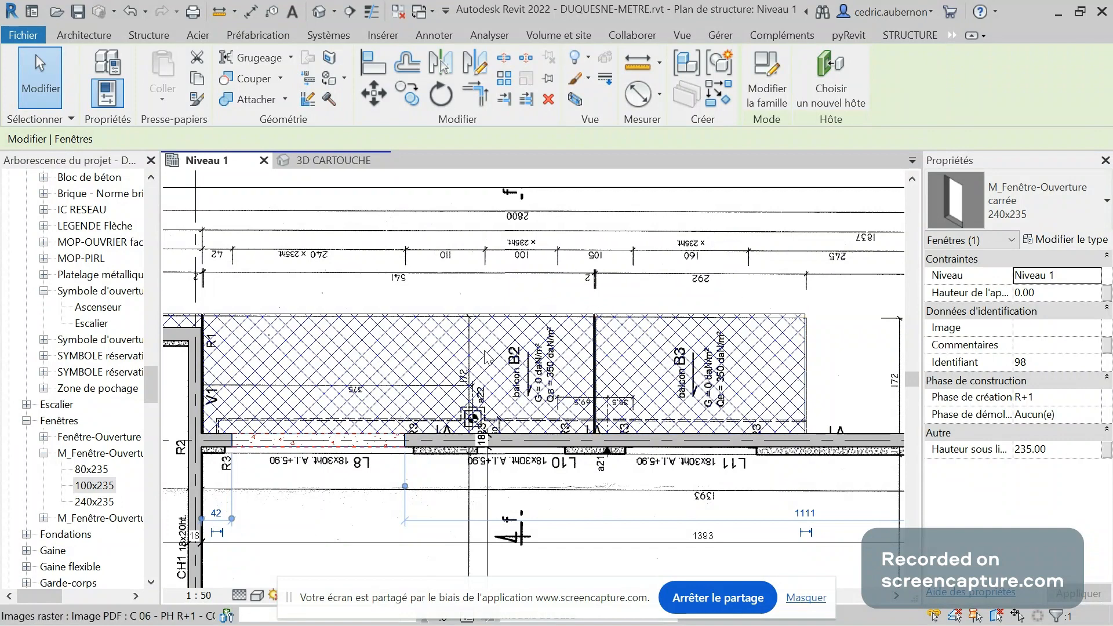
# Copy the L8 window along the façade wall to the L10 opening and set the gap between the two windows to 110
pyautogui.scroll(-2, 485, 351)
pyautogui.scroll(2, 501, 366)
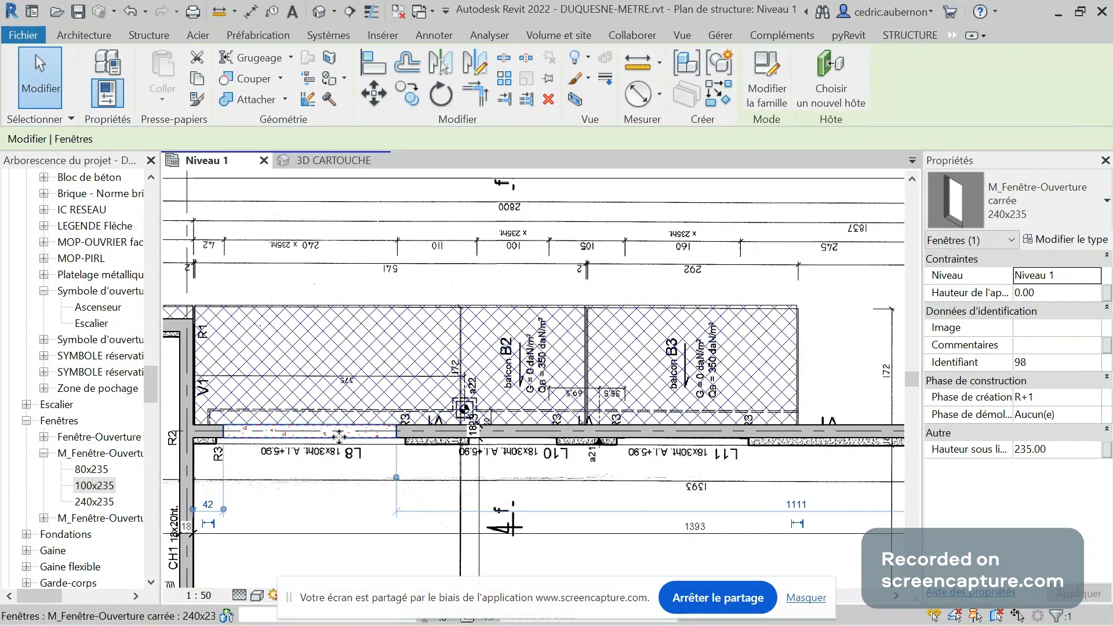
pyautogui.click(342, 482)
pyautogui.click(340, 438)
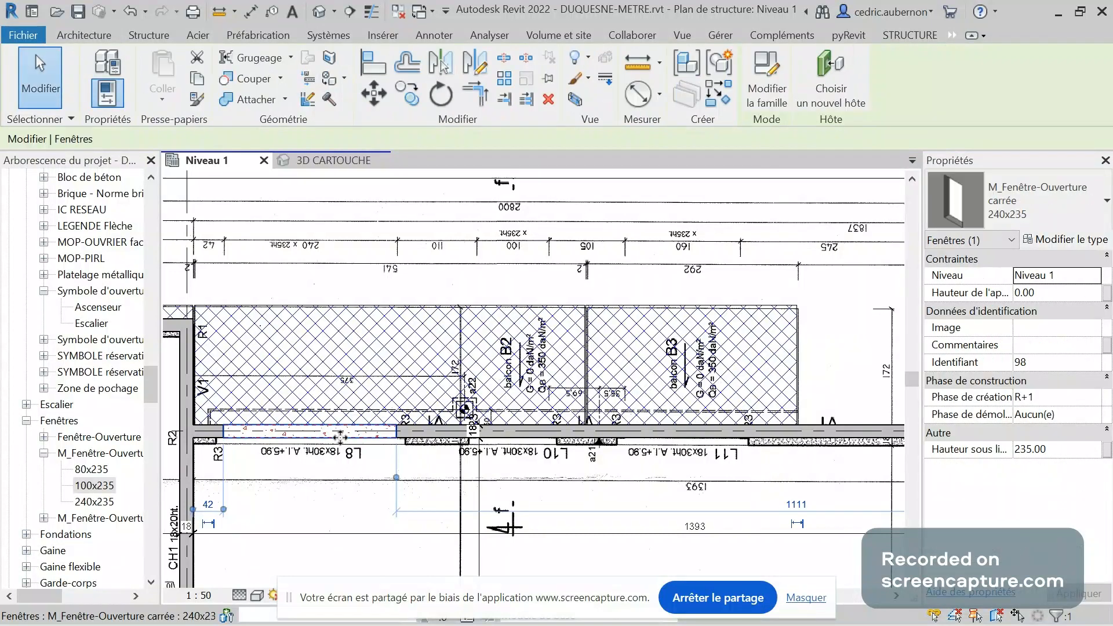
pyautogui.moveTo(340, 437); pyautogui.dragTo(538, 493)
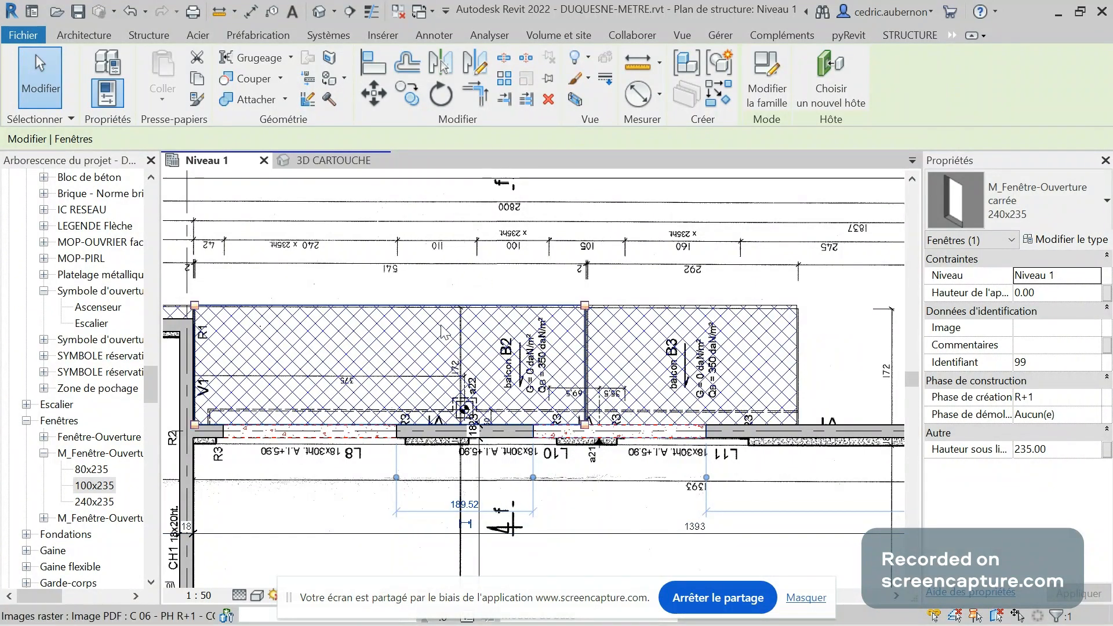
pyautogui.click(465, 504)
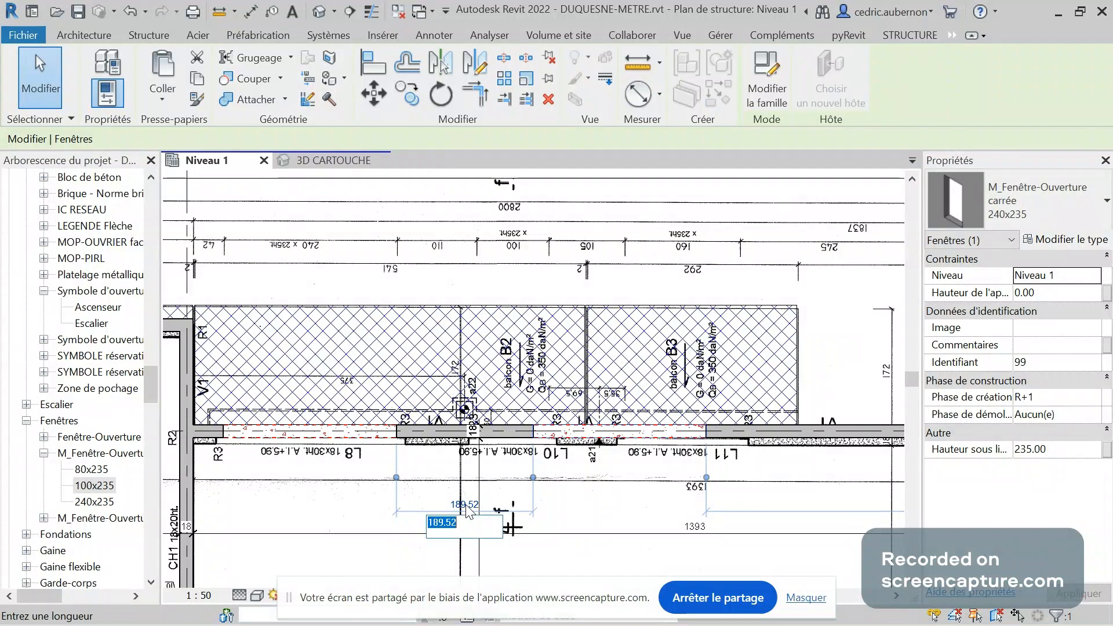
pyautogui.write('110')
pyautogui.press('Return')
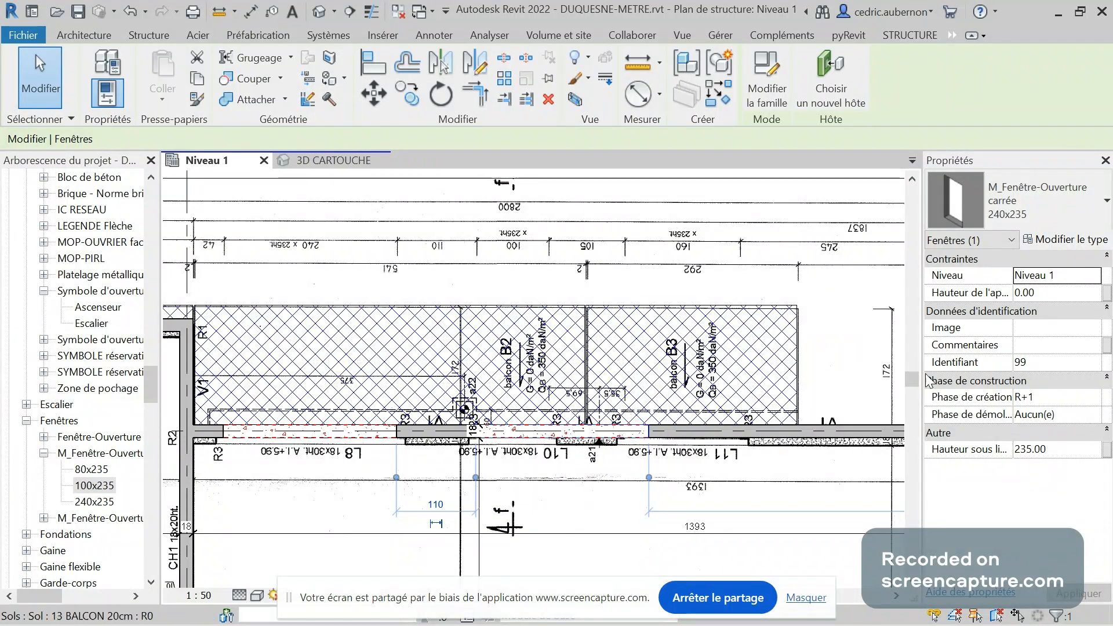
# Change the copied window at L10 to the 100x235 type and set its gap from the L8 window back to 110
pyautogui.click(1064, 205)
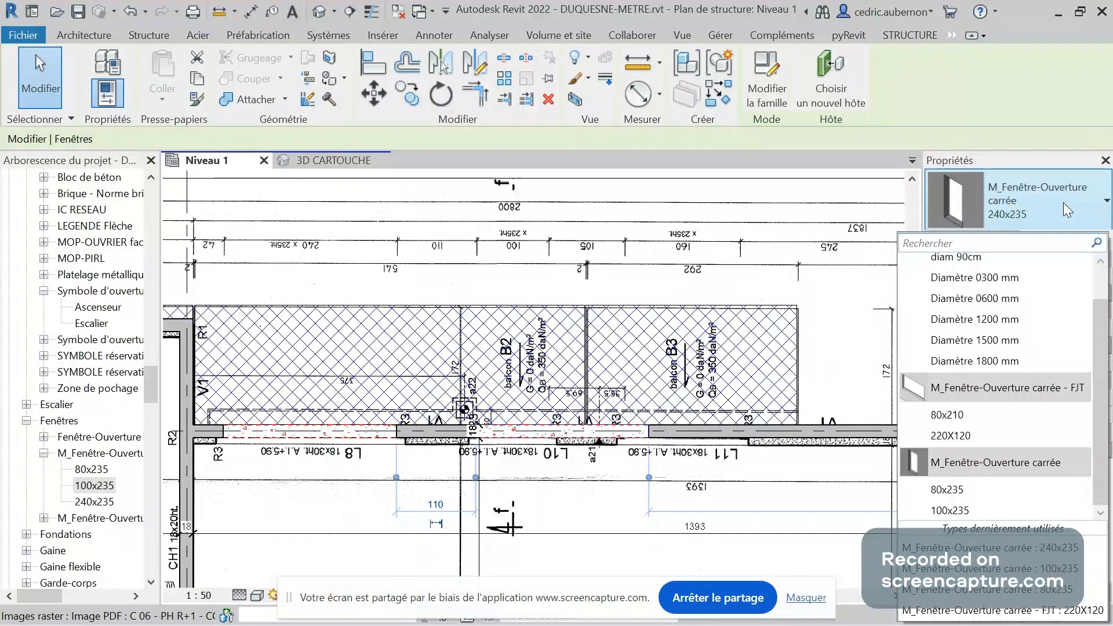
pyautogui.click(982, 509)
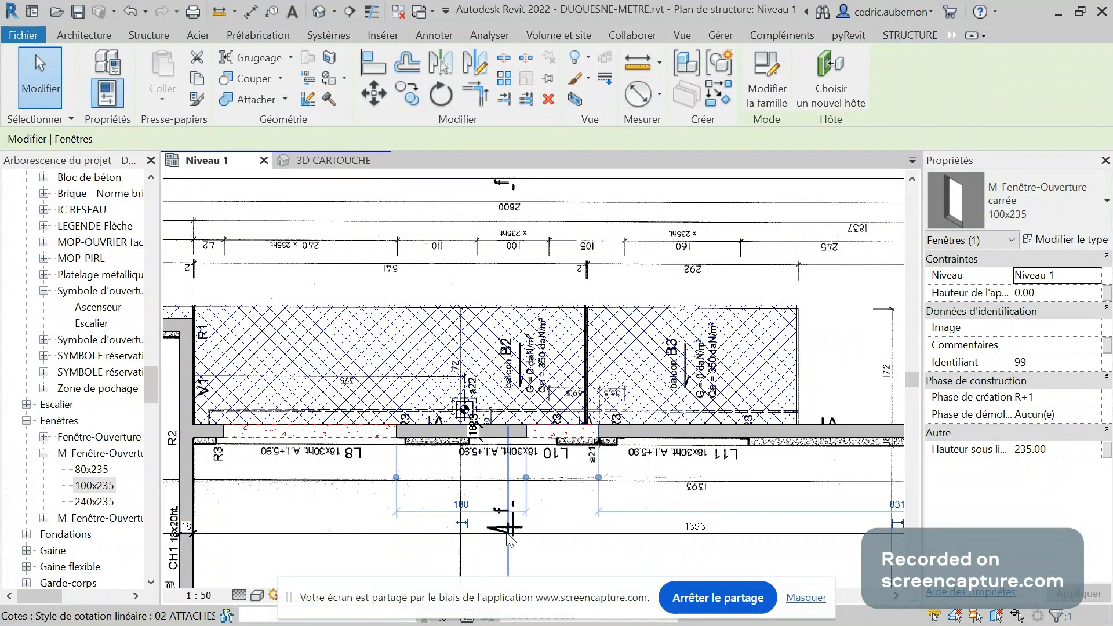
pyautogui.click(460, 504)
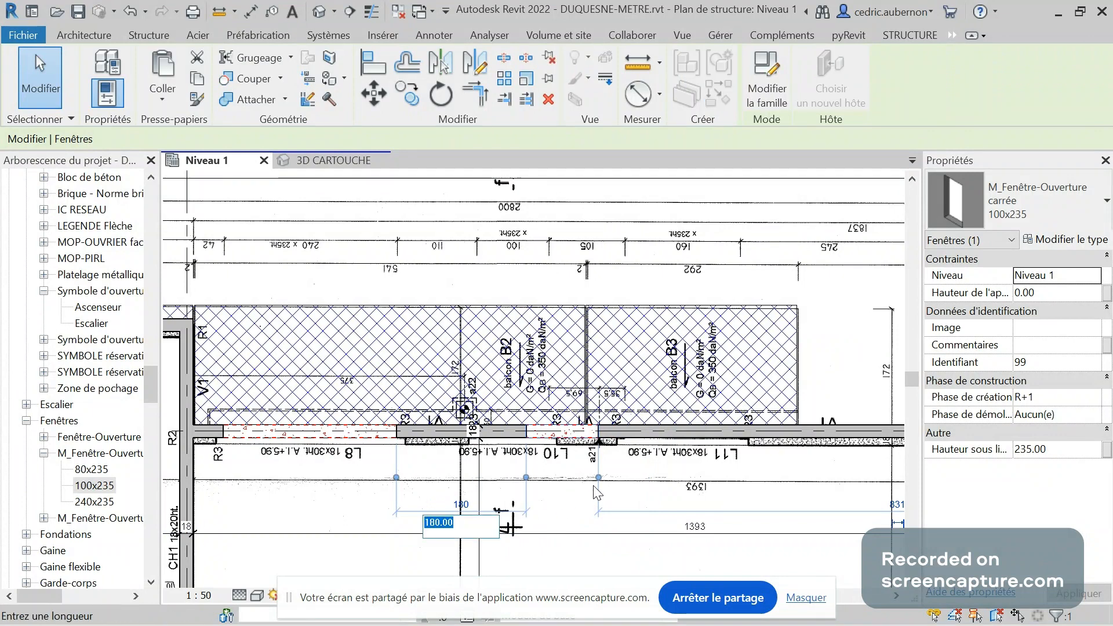
pyautogui.write('110')
pyautogui.press('Return')
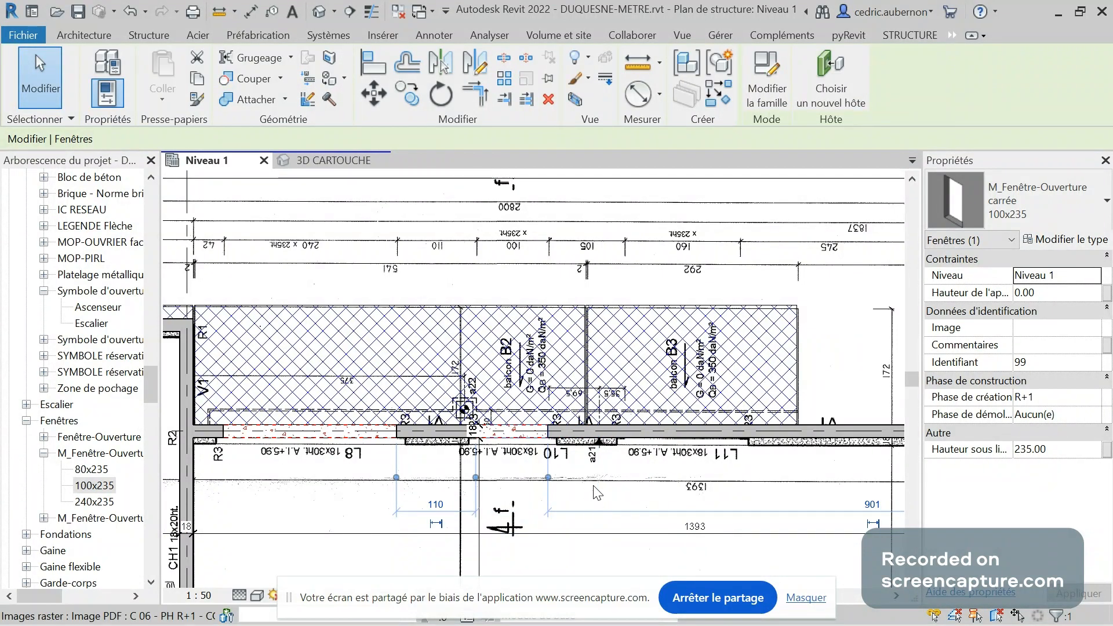
pyautogui.press('Escape')
# Switch to the C 06 - PH R+1 - COFFRAGE formwork PDF to check the remaining façade openings
pyautogui.scroll(-2, 590, 330)
pyautogui.scroll(-4, 590, 331)
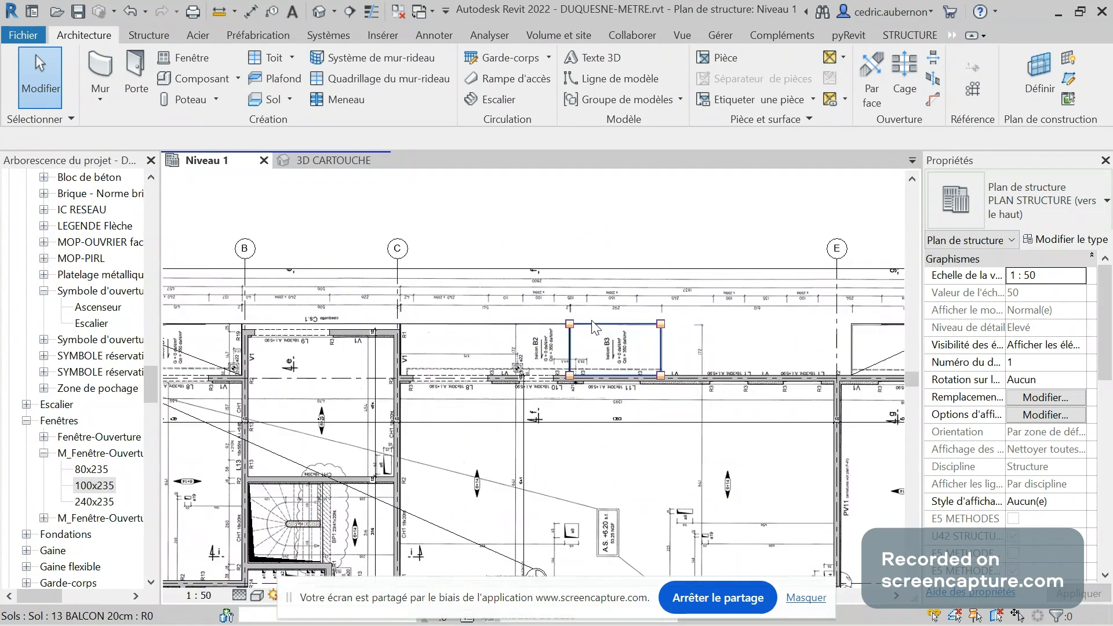
pyautogui.scroll(-2, 492, 354)
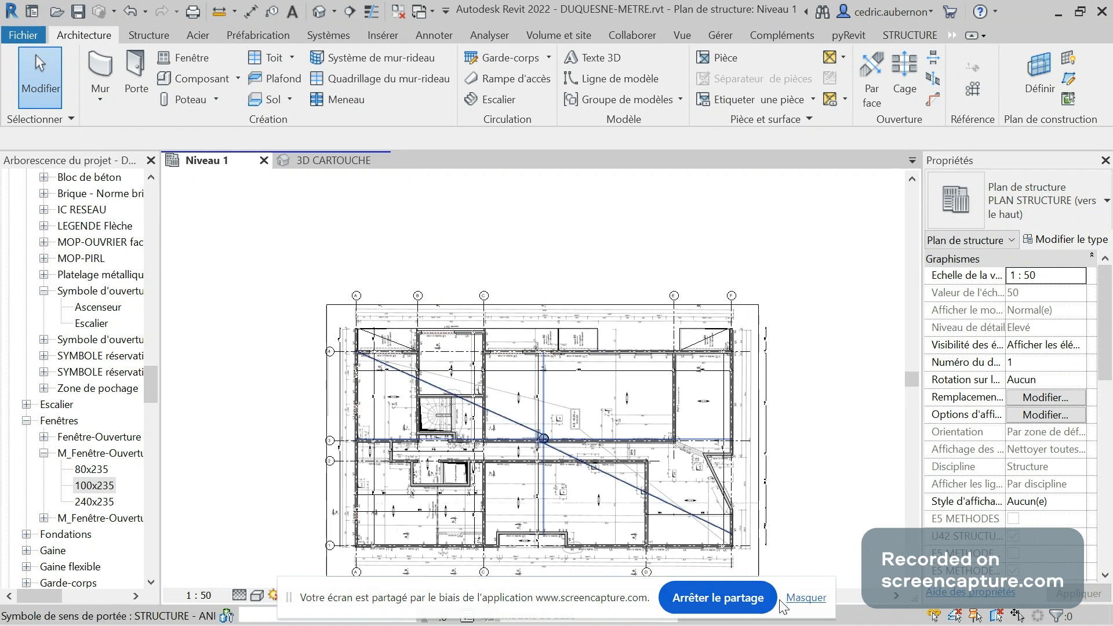
pyautogui.hotkey('alt', 'Tab')
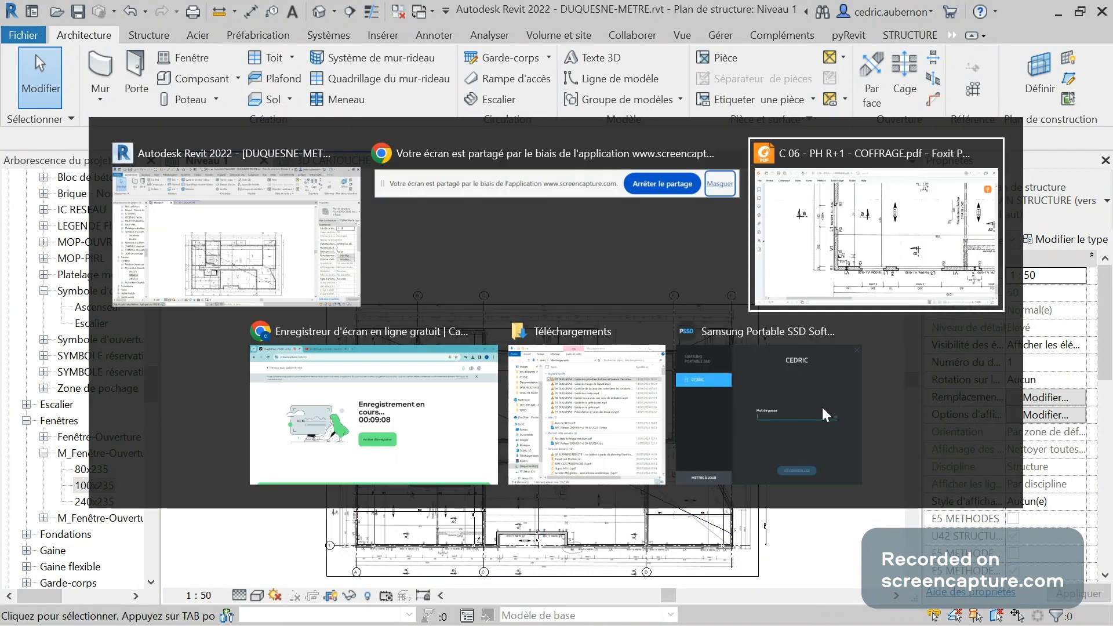